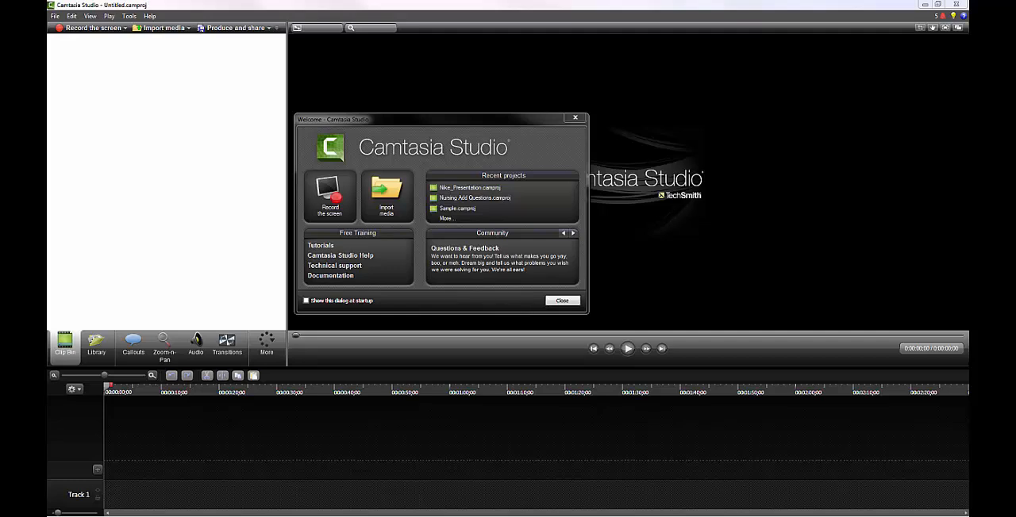
Open the screen recorder from the Camtasia Studio welcome window and set the capture area to full screen
left_click_drag(465, 122, 464, 146)
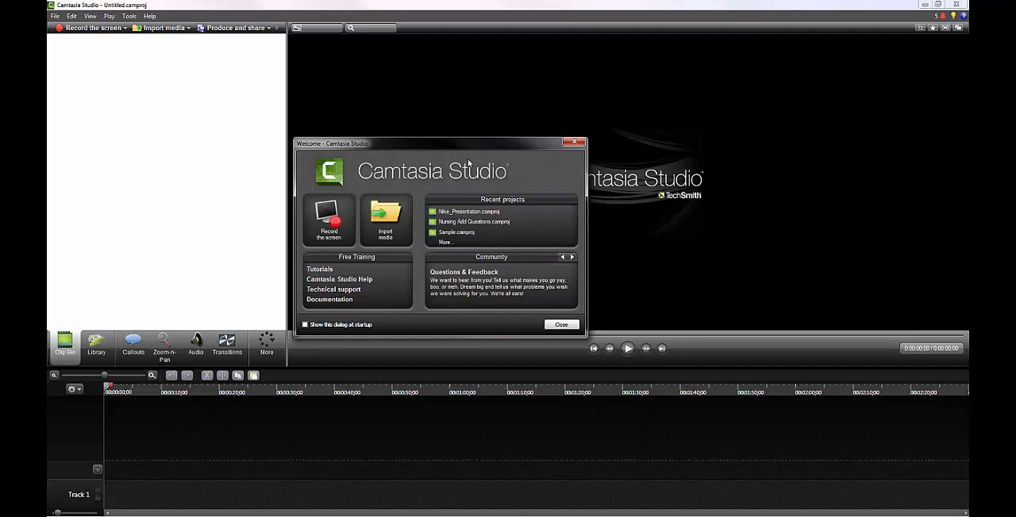
left_click(327, 229)
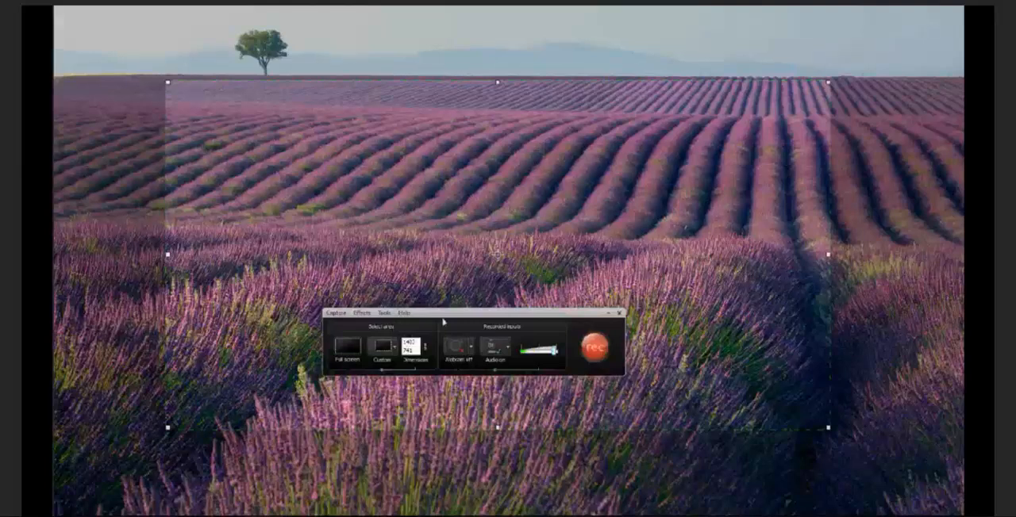
left_click_drag(462, 320, 428, 190)
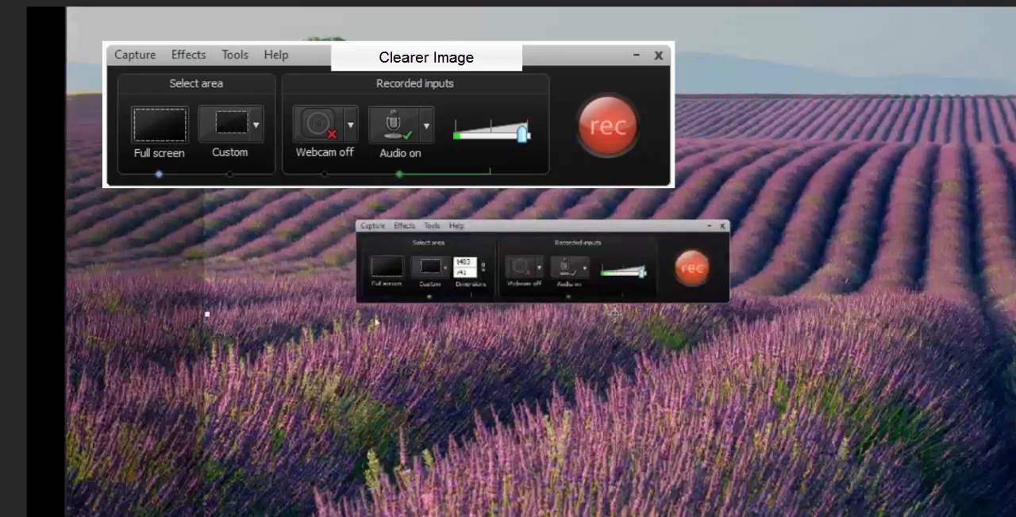
left_click(386, 269)
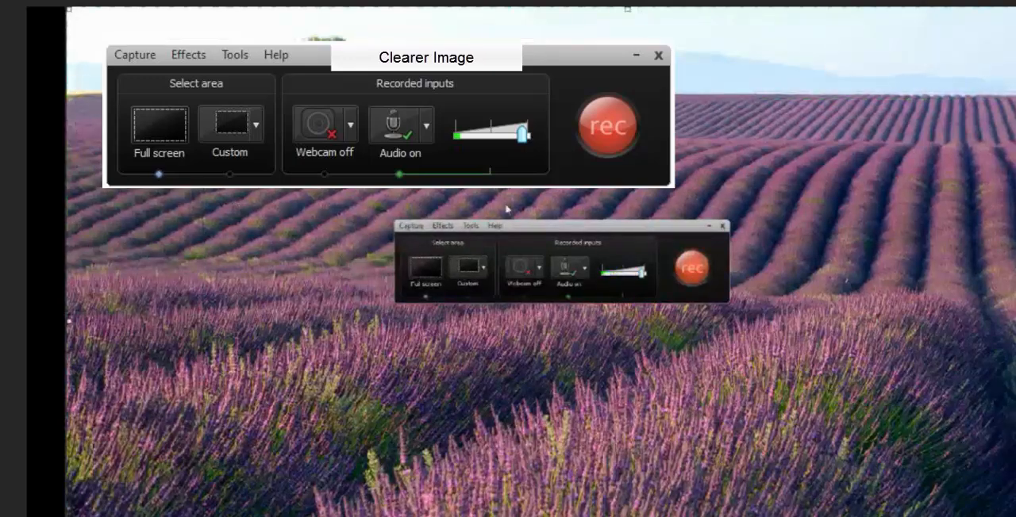
Try a custom recording area framed freehand around the middle of the desktop, and return the capture area to full screen
left_click(484, 275)
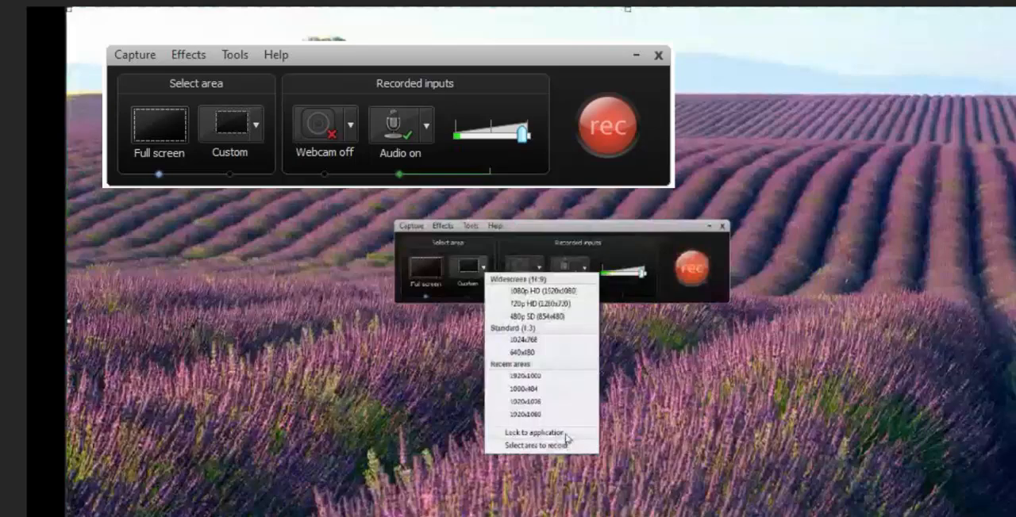
left_click(522, 446)
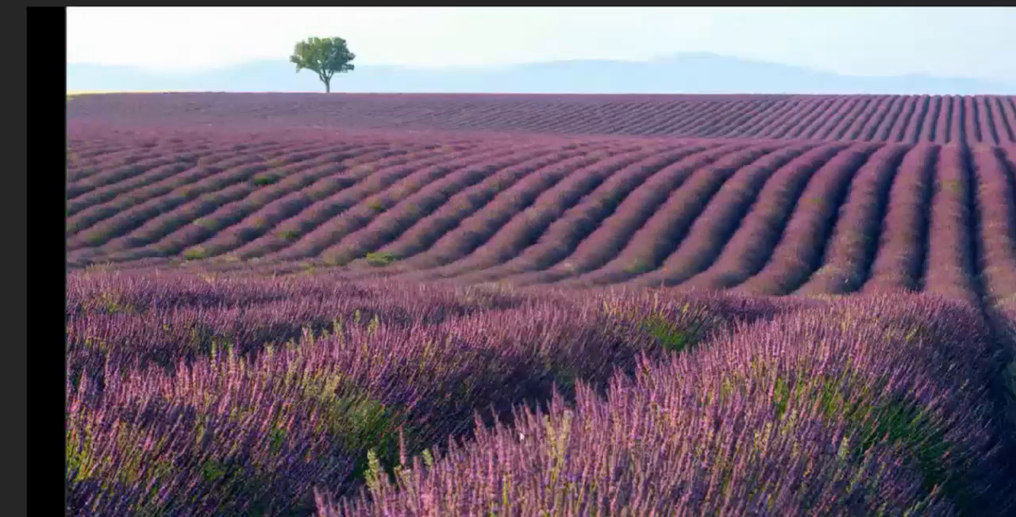
left_click_drag(343, 145, 933, 469)
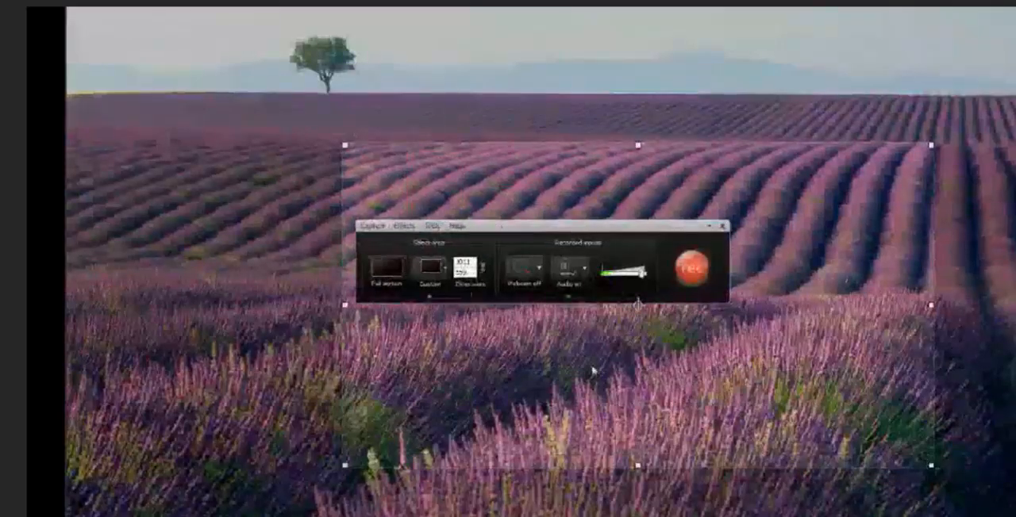
left_click(385, 268)
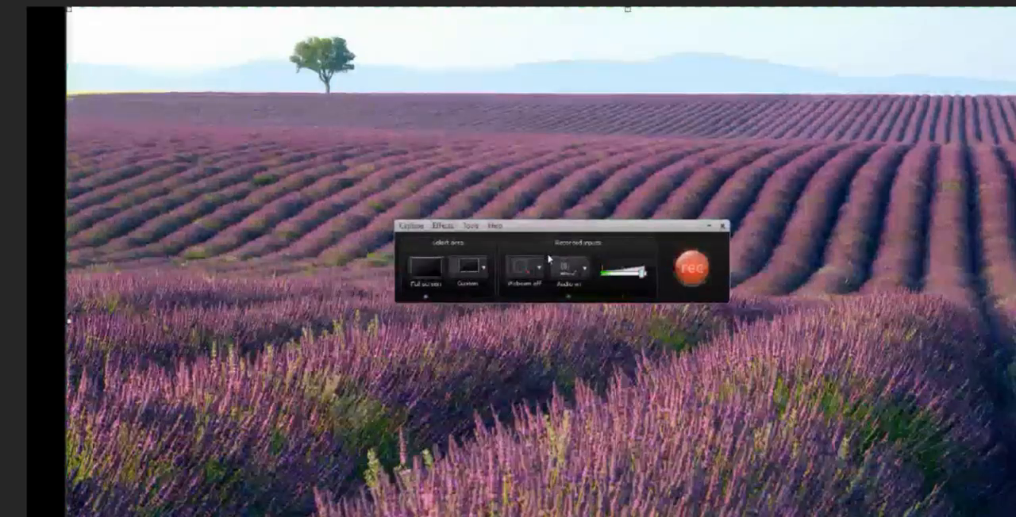
Examine the recorder's audio source choices for the microphone and system audio
left_click(584, 274)
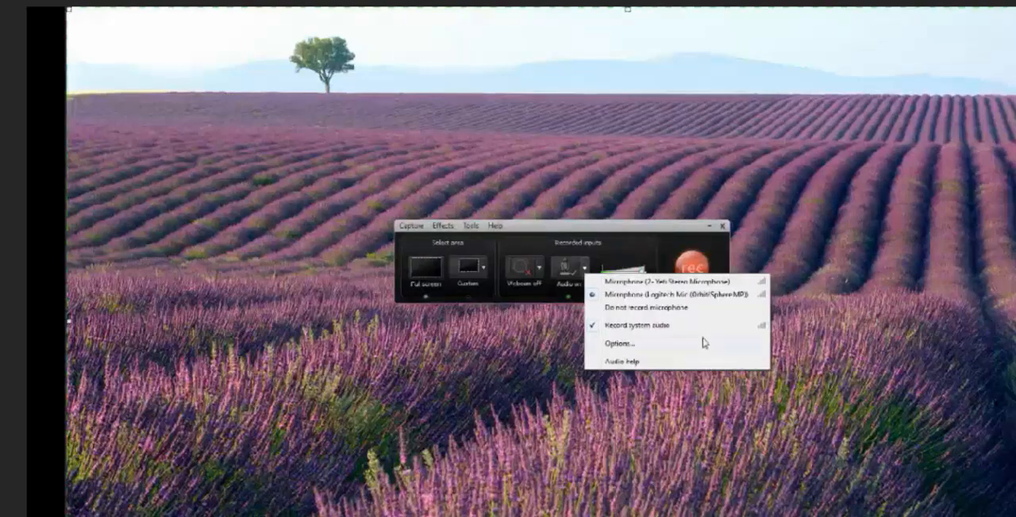
left_click(620, 235)
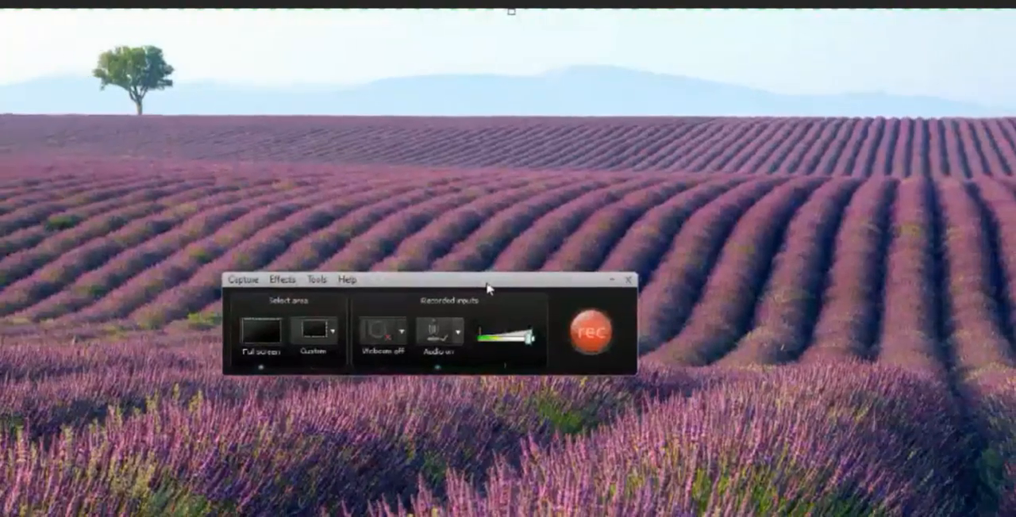
Switch to PowerPoint, start the Nike of Samothrace slide show from the beginning, and place the recorder controls over the lower part of the title slide
left_click_drag(476, 303, 364, 516)
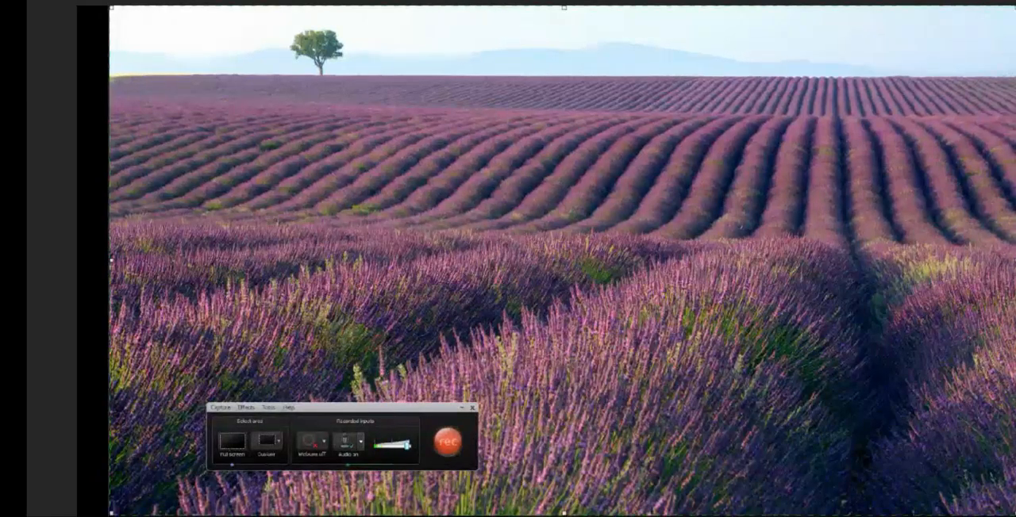
key("alt+Tab")
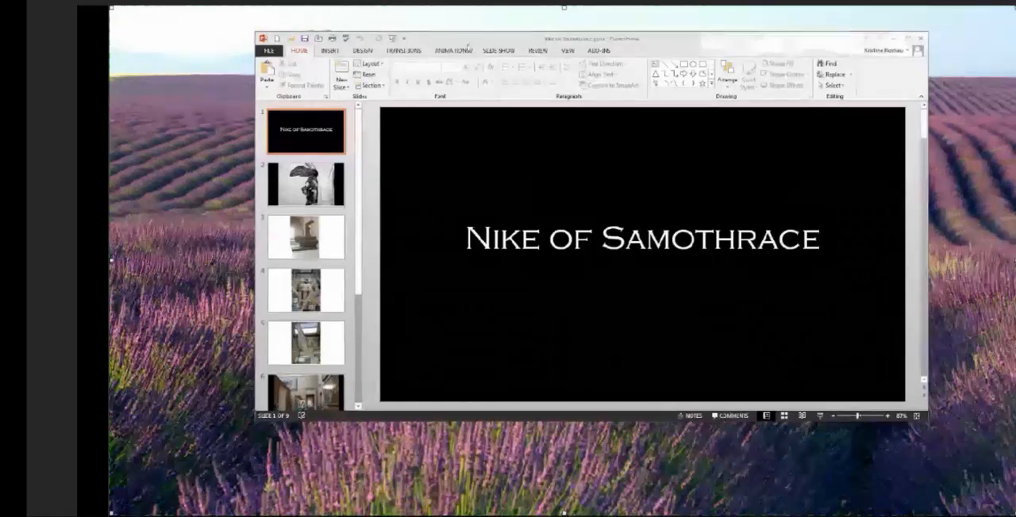
left_click(498, 50)
left_click(278, 78)
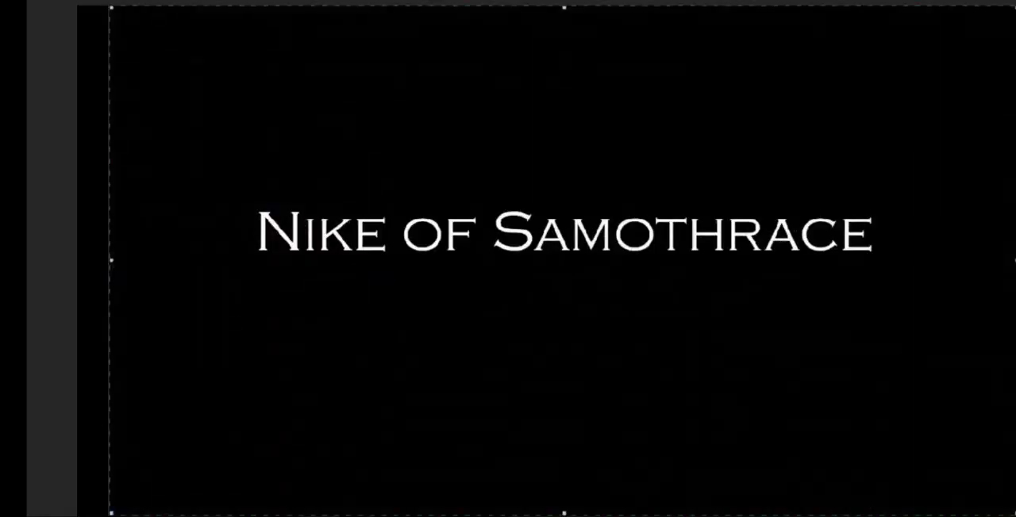
left_click_drag(0, 393, 380, 395)
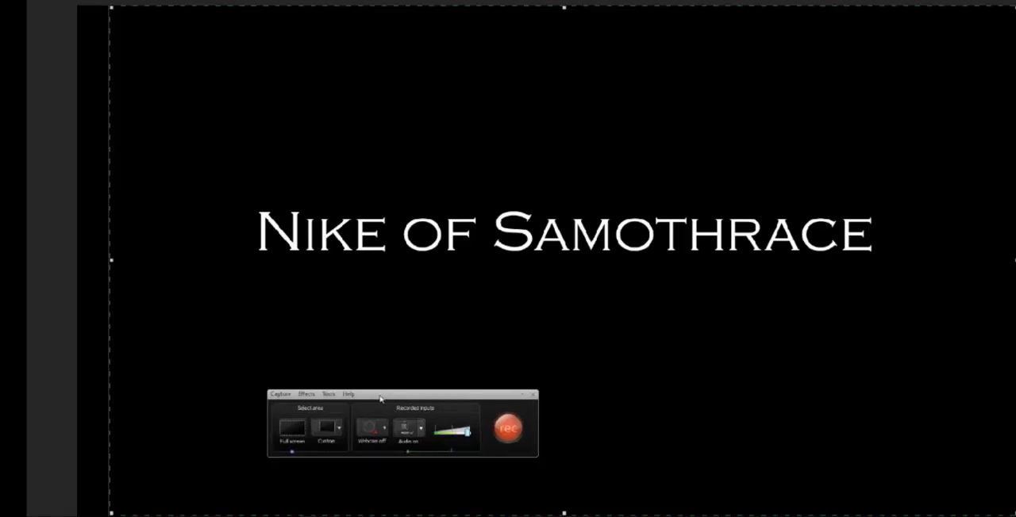
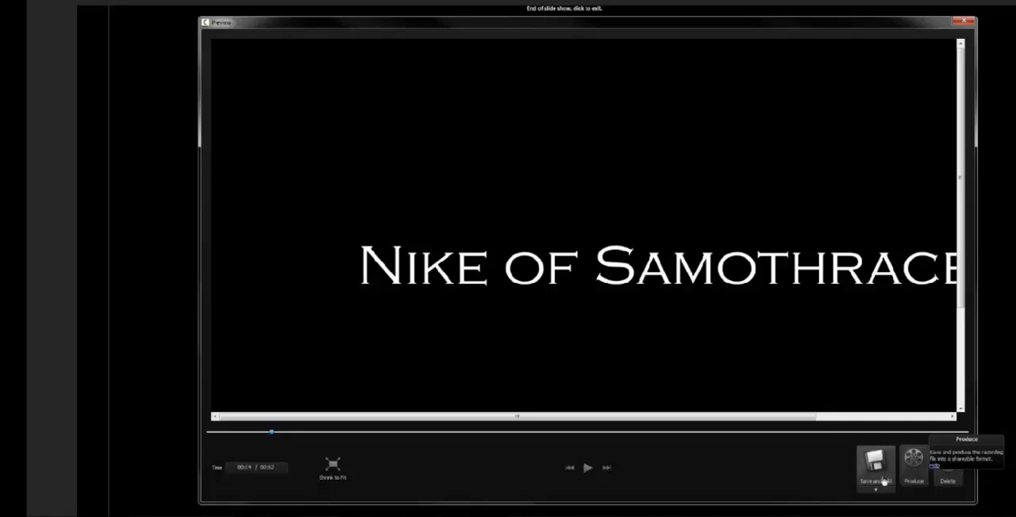
Save the previewed recording to the Desktop as capture-2.trec in TechSmith Recording File format
left_click(880, 491)
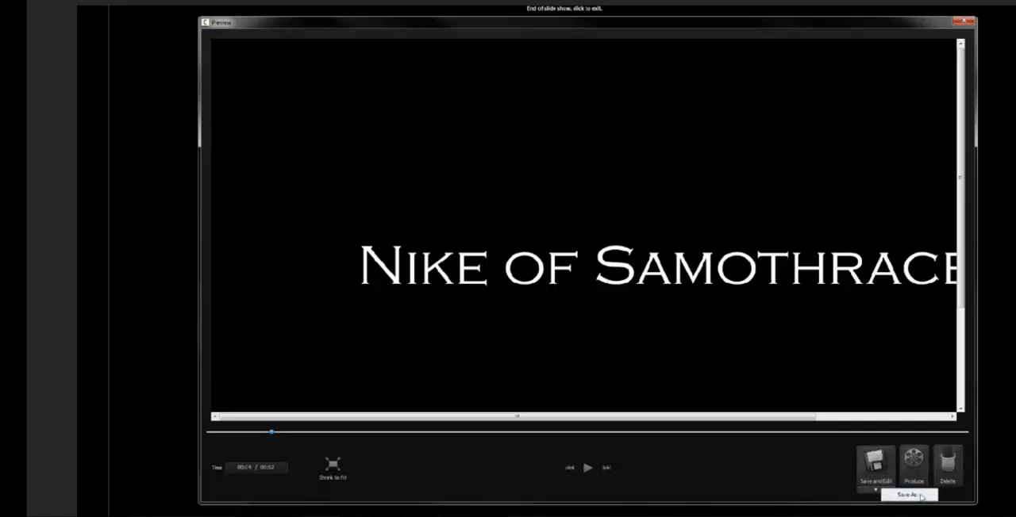
left_click(919, 495)
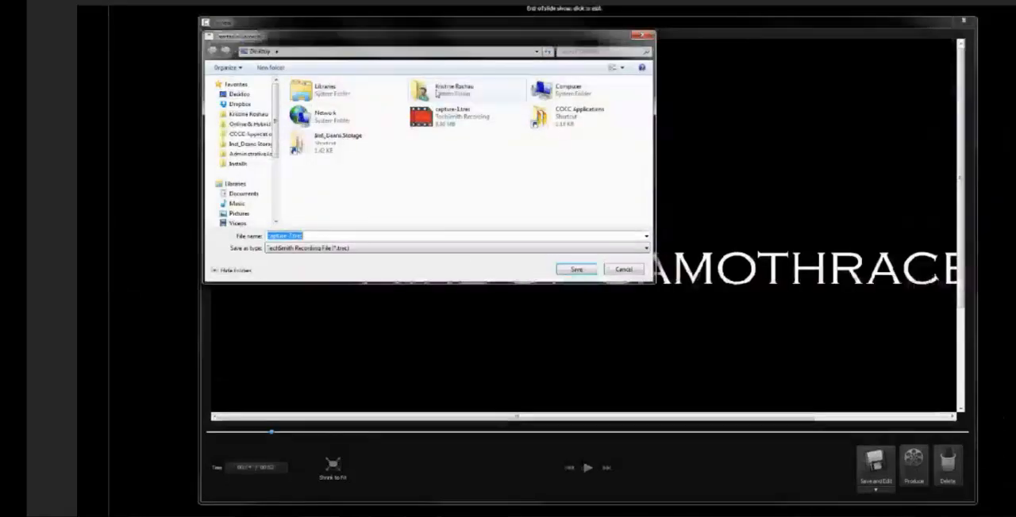
left_click_drag(408, 42, 427, 85)
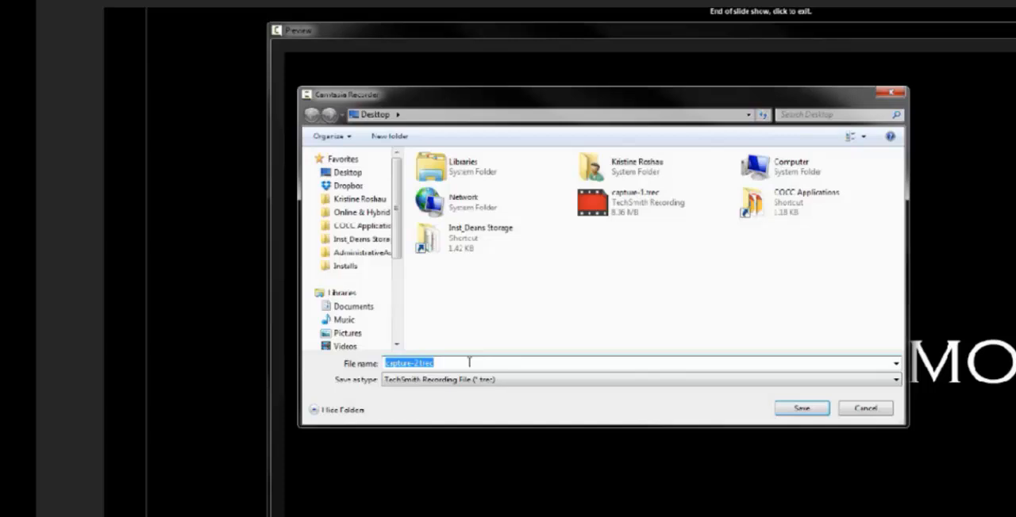
left_click(469, 363)
left_click(800, 409)
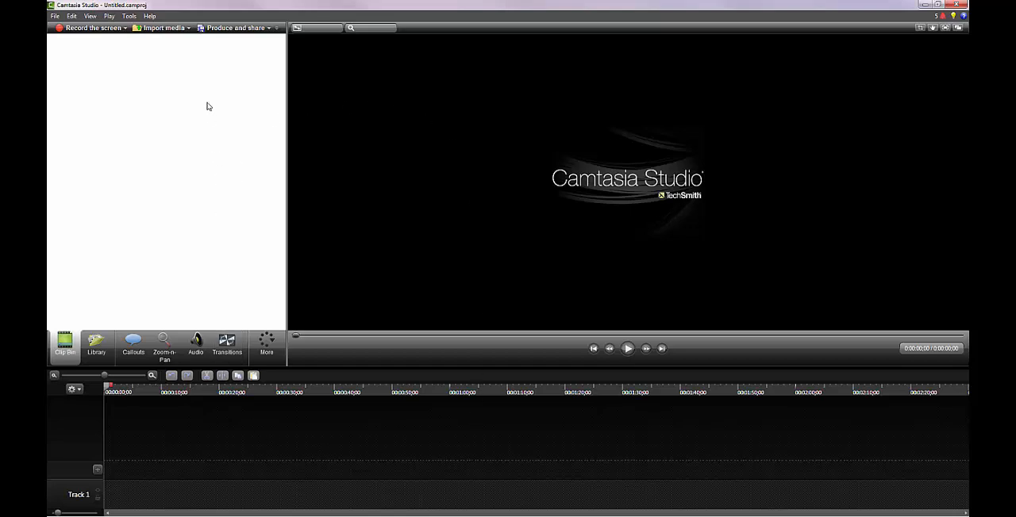
Import the capture-2.trec recording from the Desktop into the Clip Bin
left_click(172, 29)
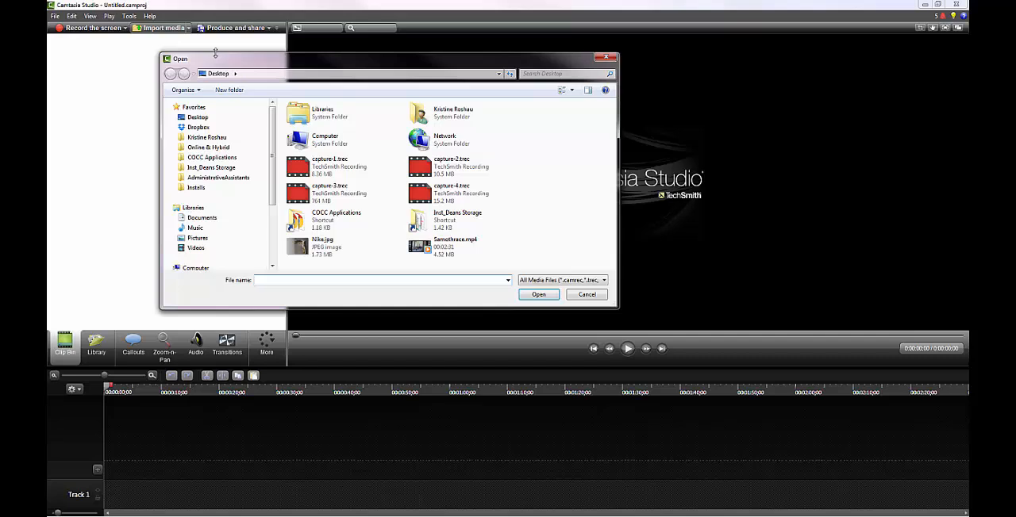
left_click(583, 281)
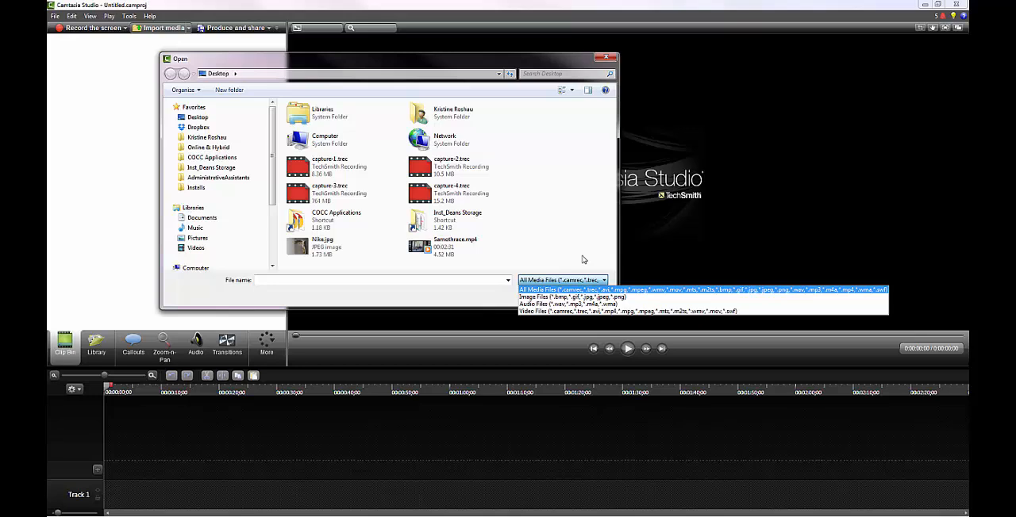
left_click(584, 260)
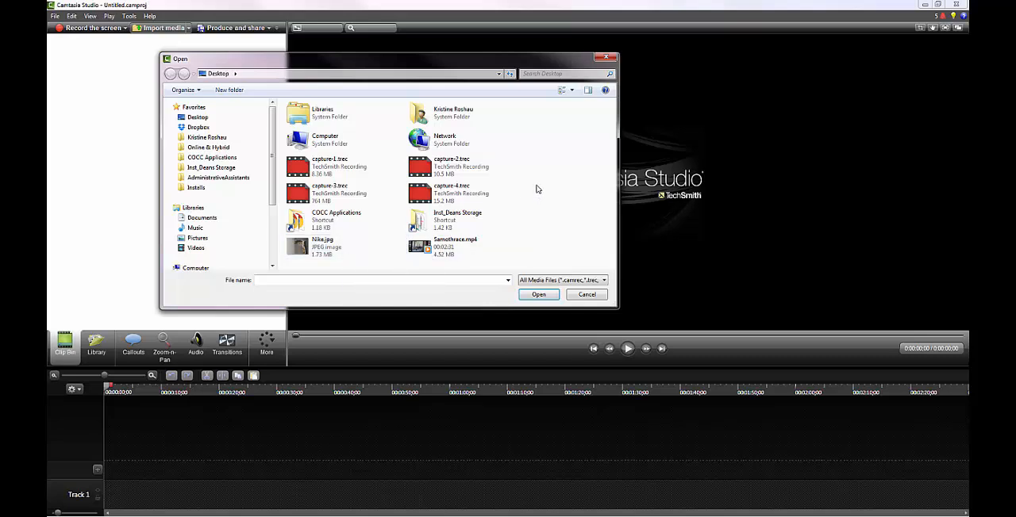
left_click(479, 179)
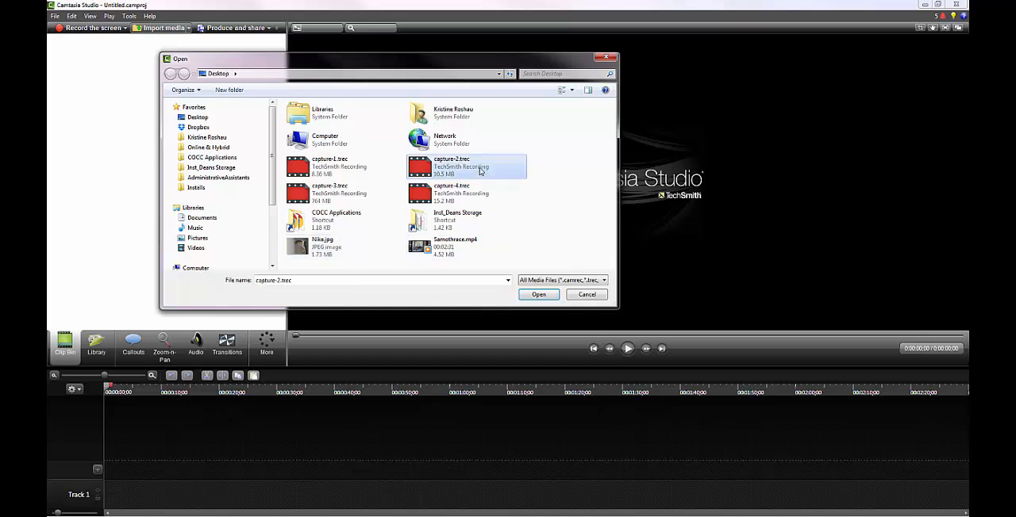
left_click(538, 294)
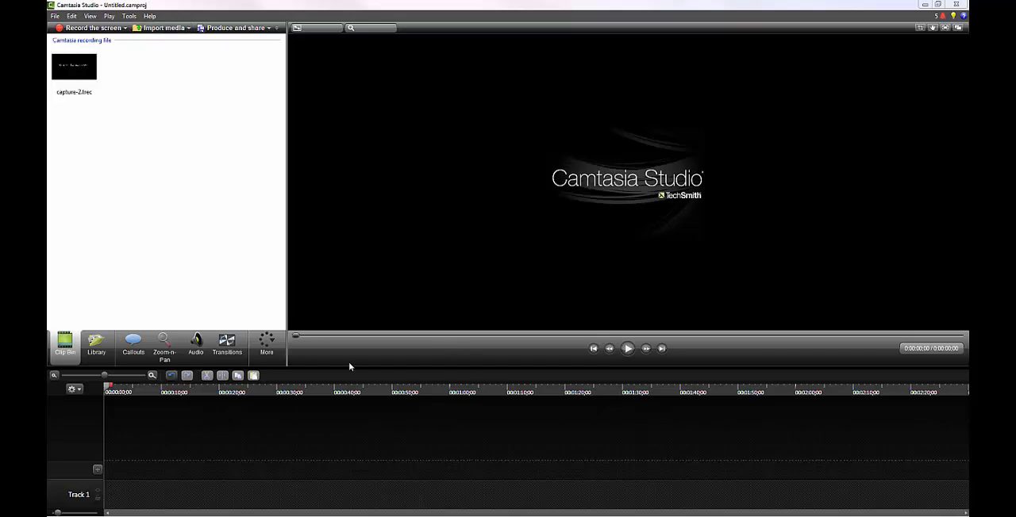
Import Nike.jpg and Samothrace.mp4 together from the Desktop into the Clip Bin
left_click(167, 29)
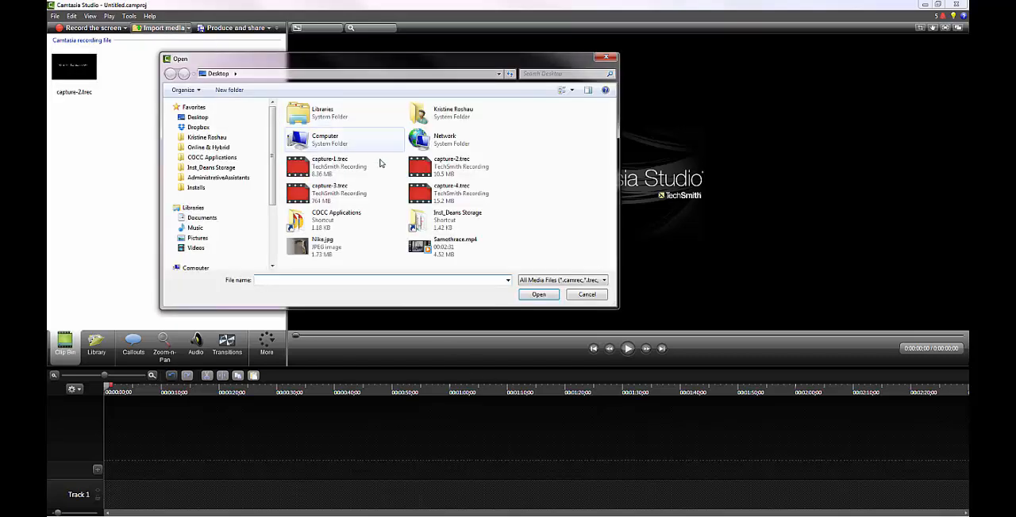
left_click(342, 247)
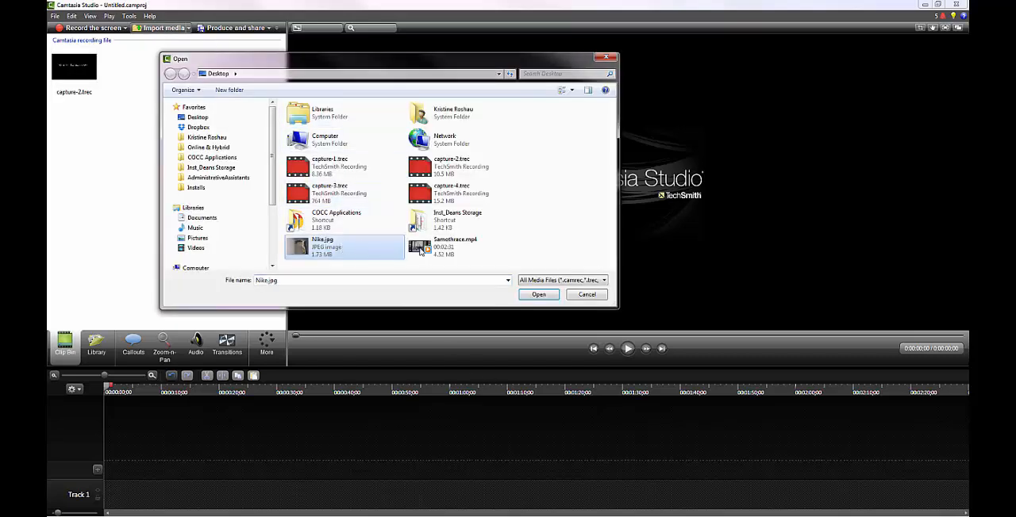
left_click(469, 251, "ctrl")
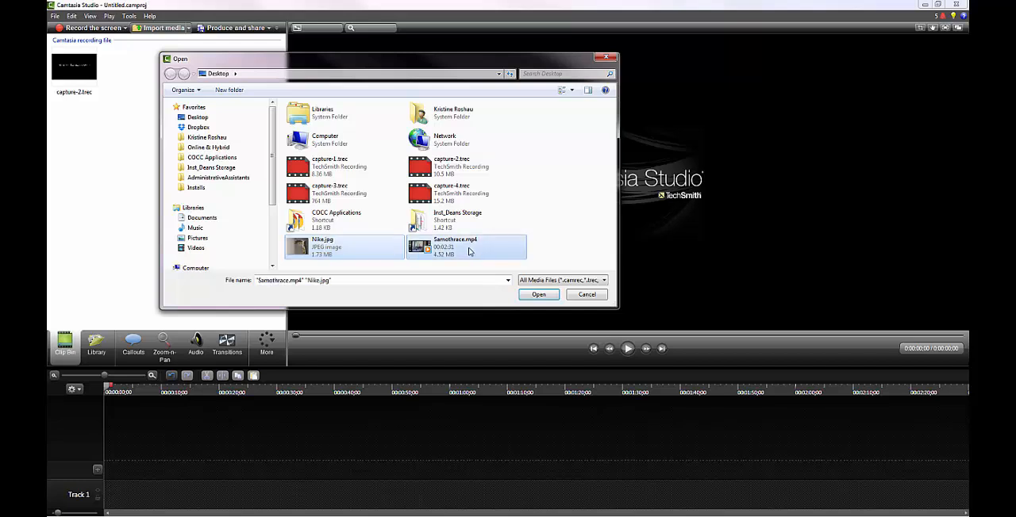
left_click(538, 296)
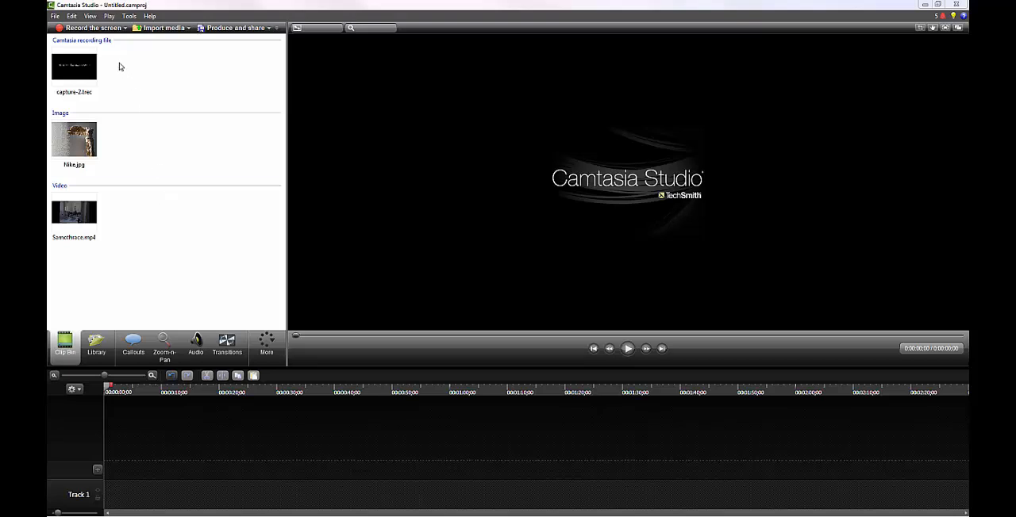
Add the capture-2.trec recording to the timeline and align its screen and system audio clips with the start
left_click(78, 65)
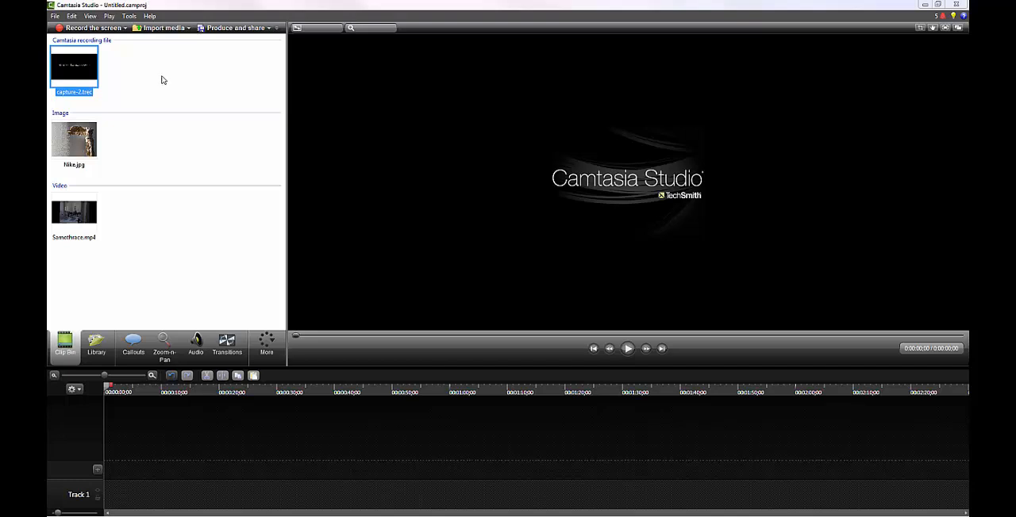
left_click_drag(81, 72, 127, 494)
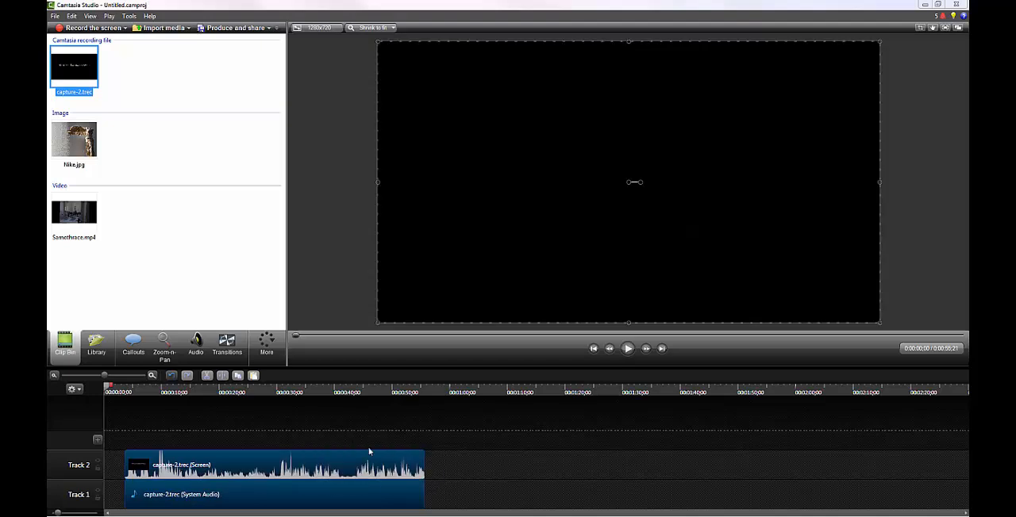
left_click_drag(311, 464, 302, 466)
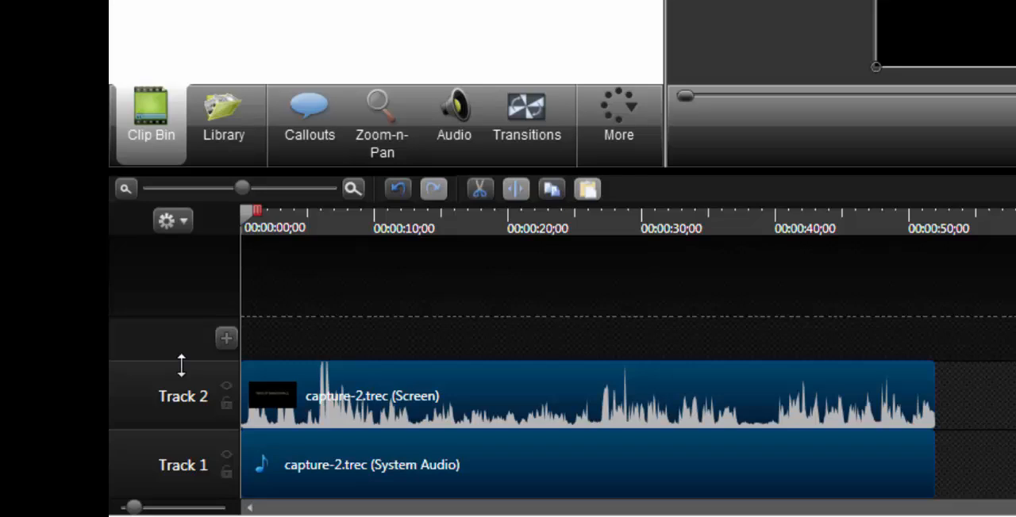
Try disabling and re-enabling Track 1, and locking and unlocking it
left_click(226, 458)
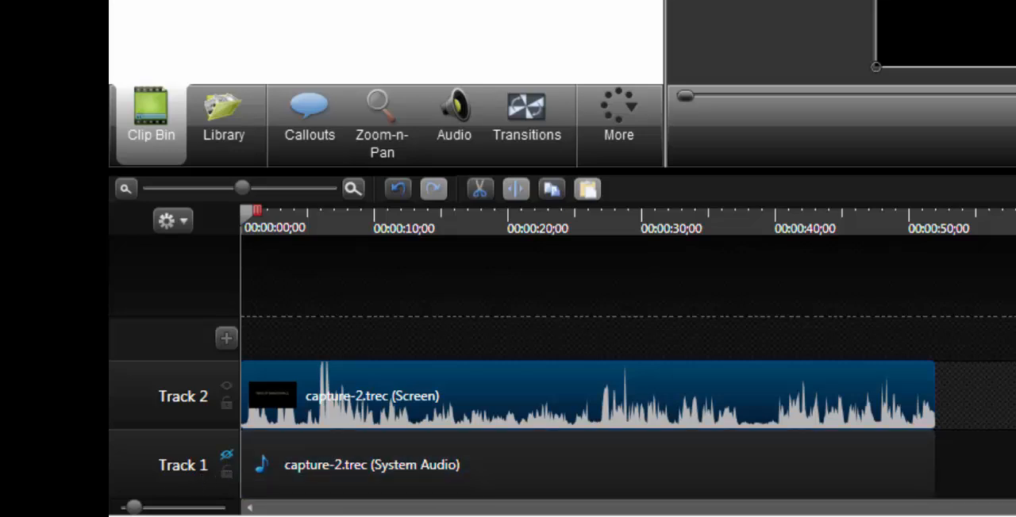
left_click(227, 455)
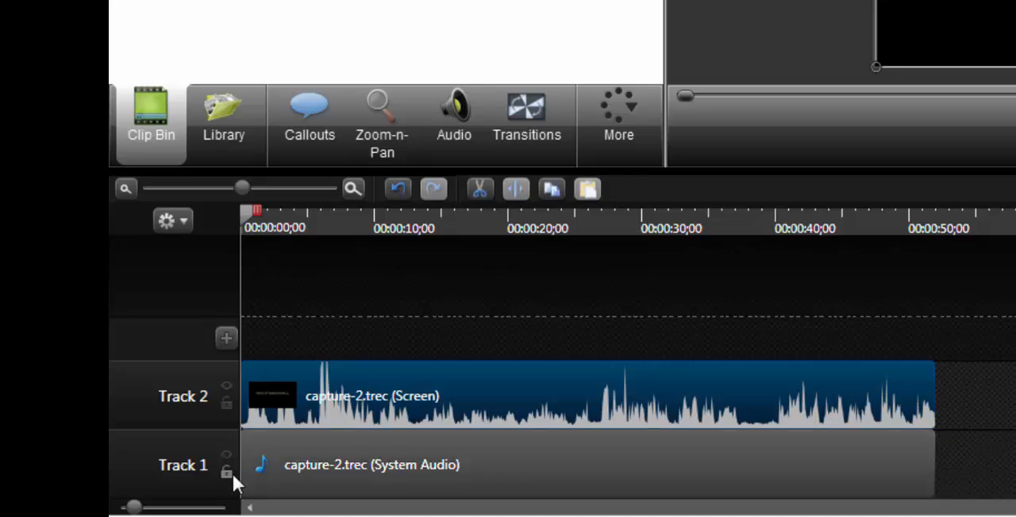
left_click(230, 473)
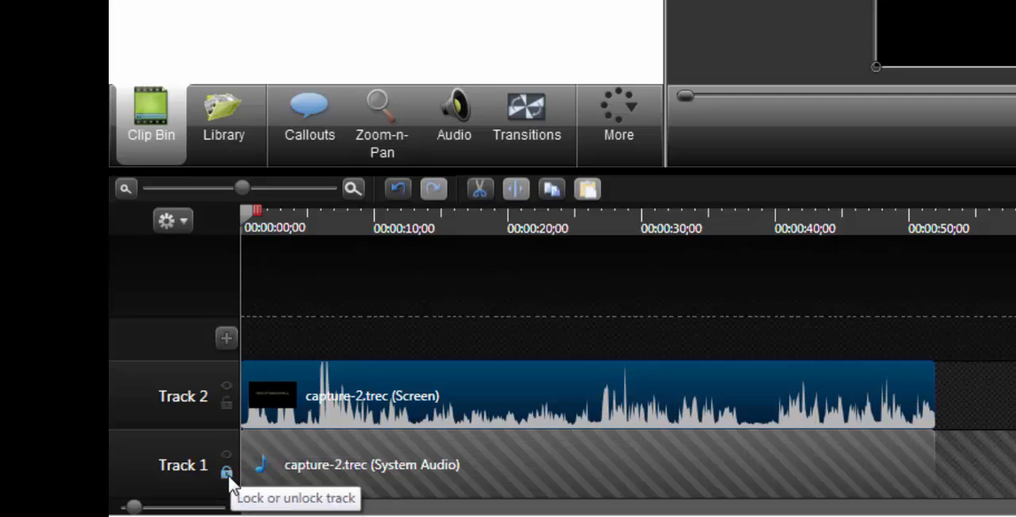
left_click(226, 473)
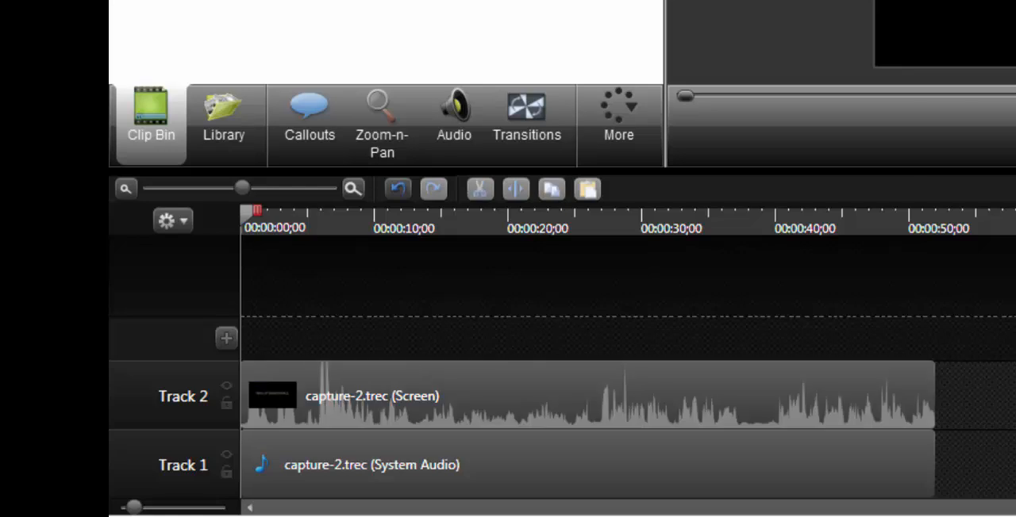
Delete the system audio clip from Track 1 and move the capture-2.trec screen clip down into its place
left_click(933, 465)
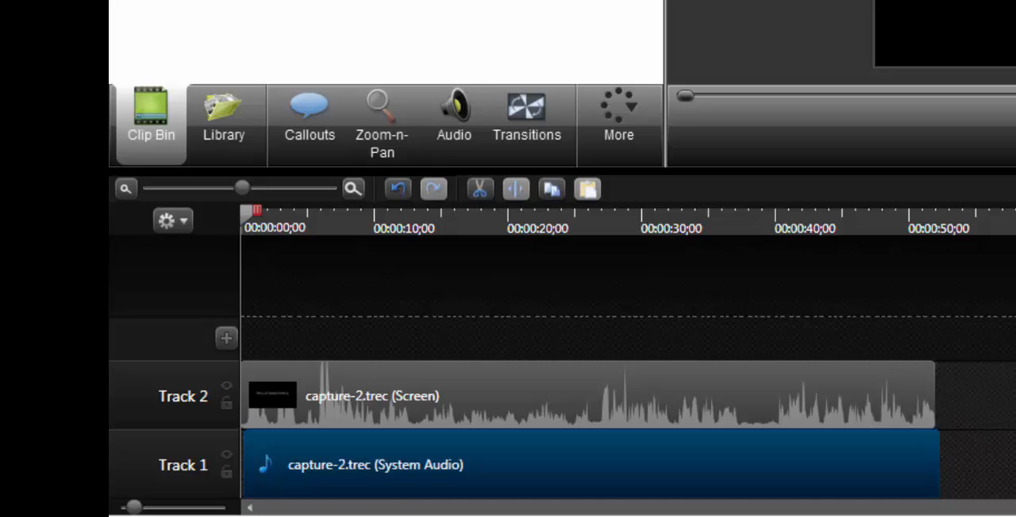
key("Delete")
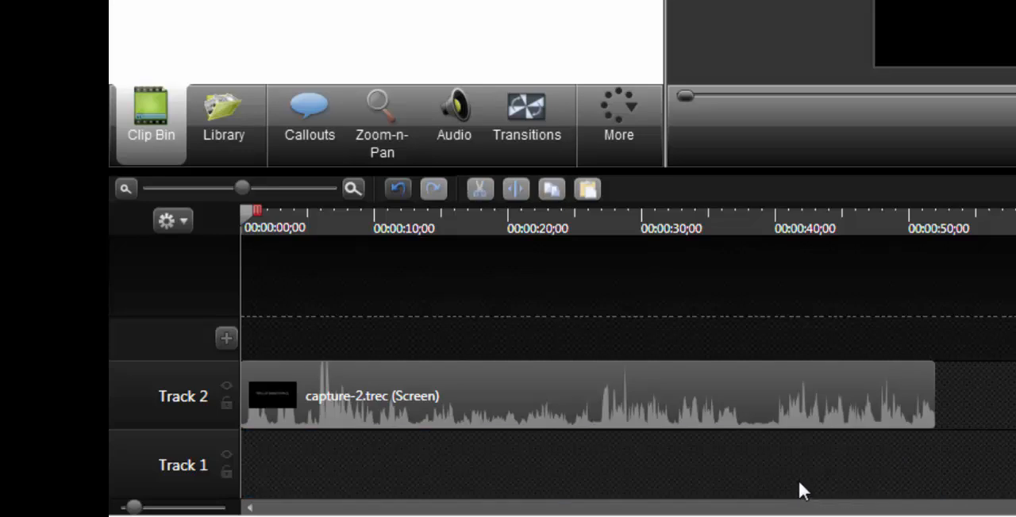
left_click(553, 389)
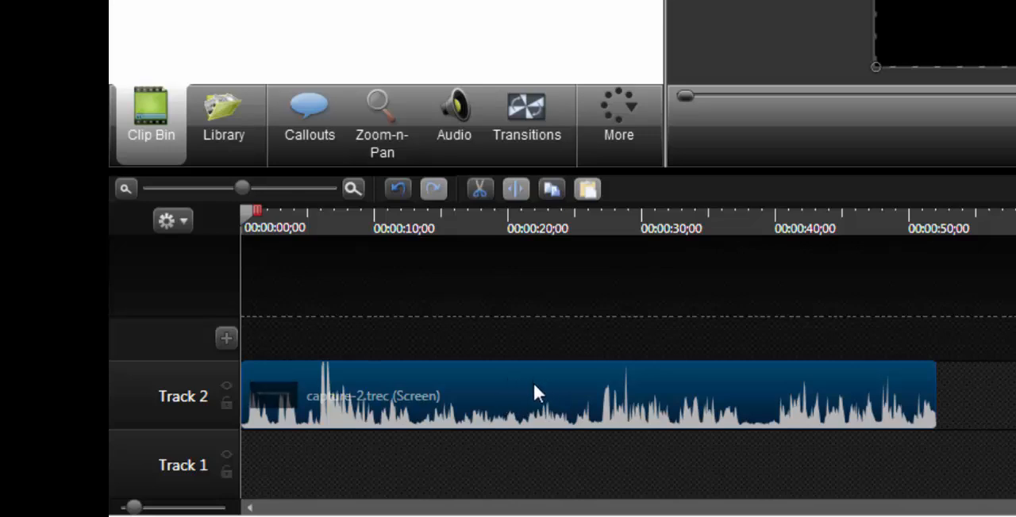
left_click_drag(533, 385, 532, 467)
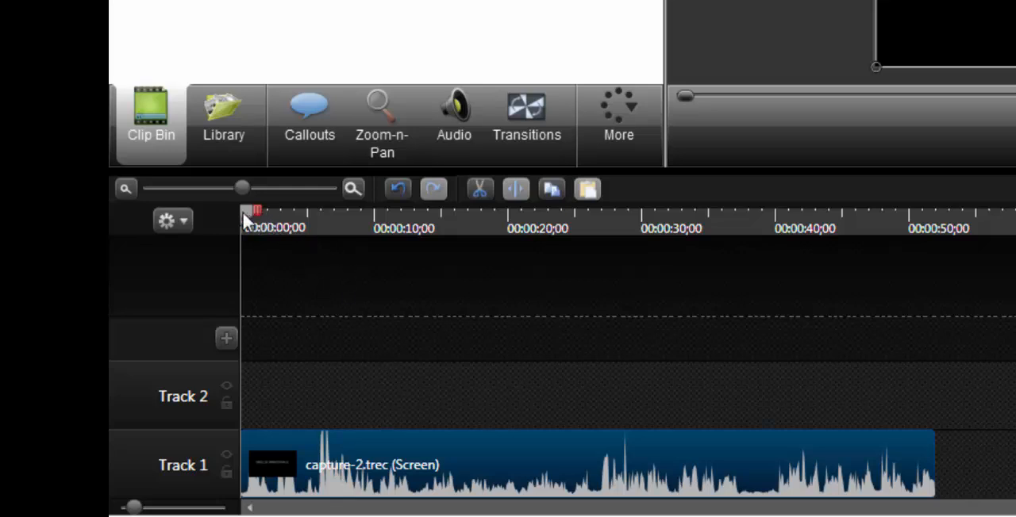
Scrub and play the clip around 25 to 27 seconds to locate where the statue slide ends
left_click_drag(243, 212, 580, 246)
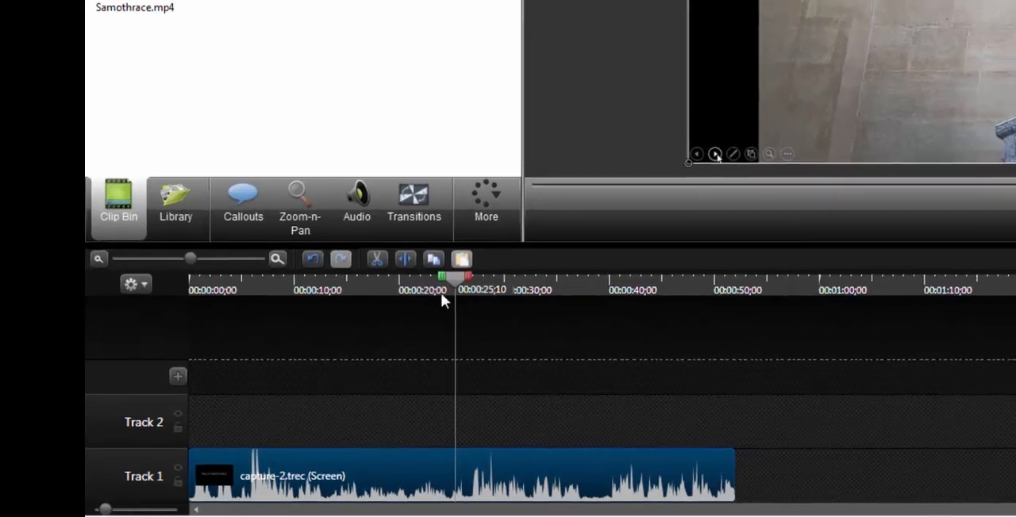
left_click_drag(456, 281, 479, 284)
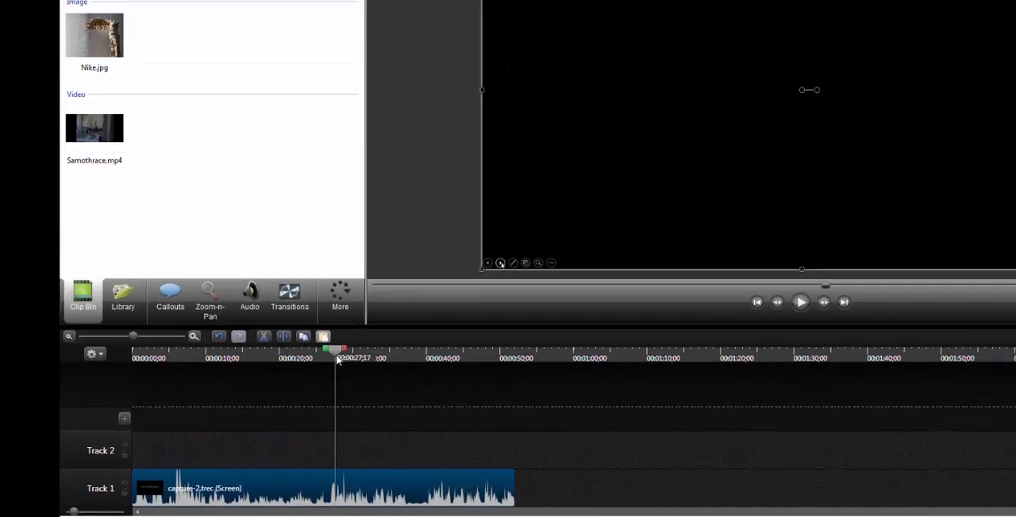
mouse_move(337, 360)
left_mouse_down()
mouse_move(365, 360)
mouse_move(327, 359)
left_mouse_up()
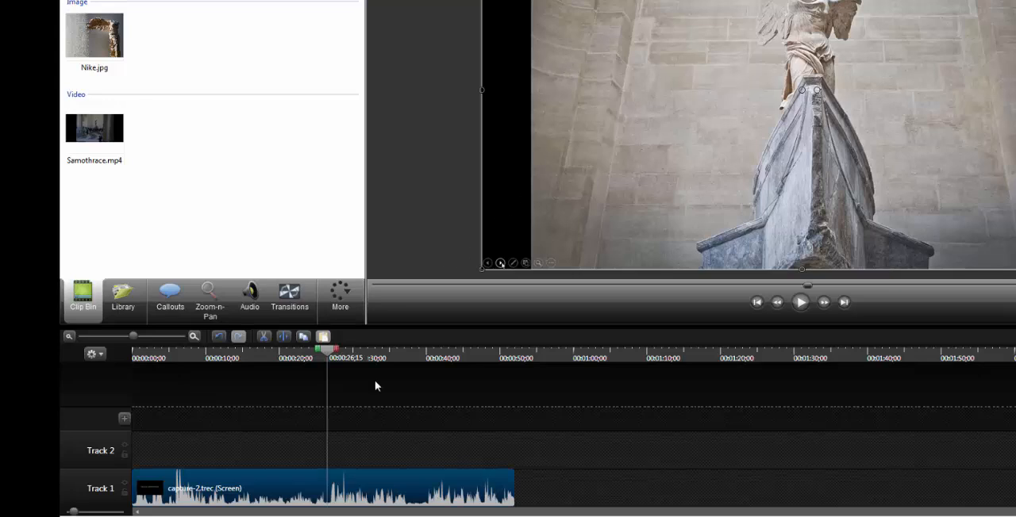
left_click(318, 352)
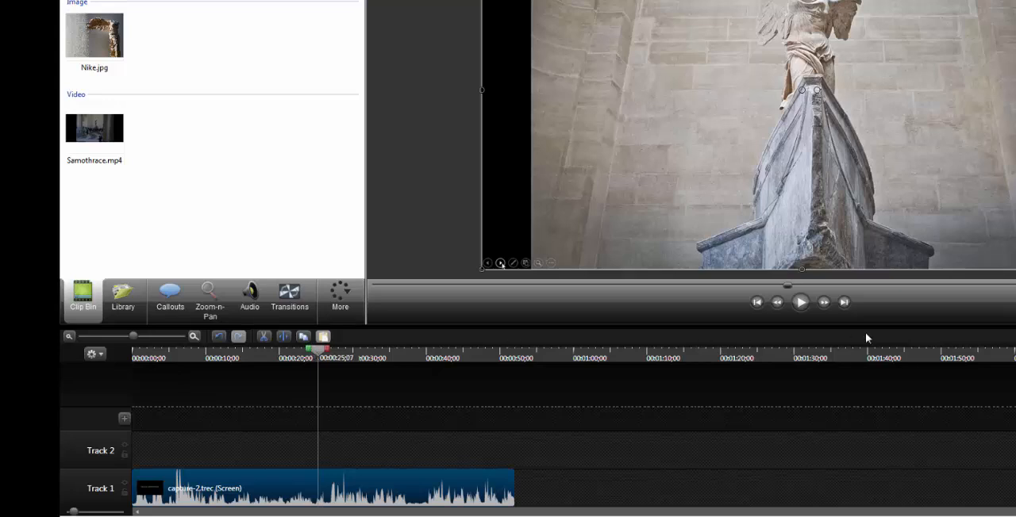
left_click(802, 303)
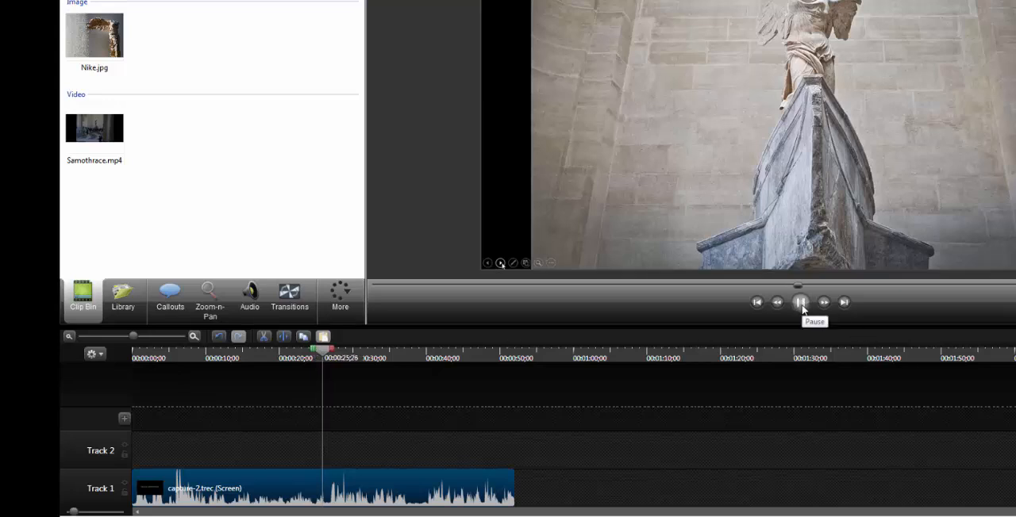
left_click(802, 304)
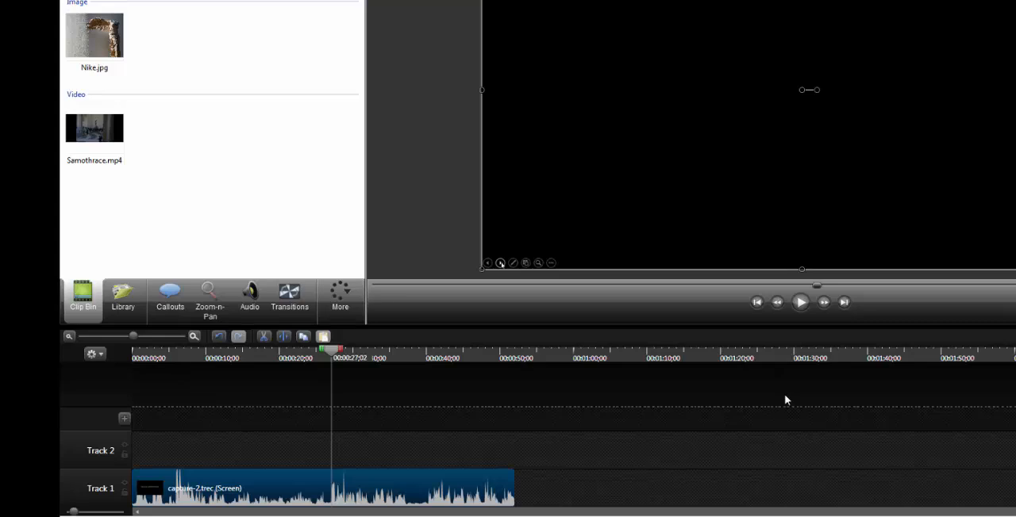
left_click_drag(332, 351, 329, 351)
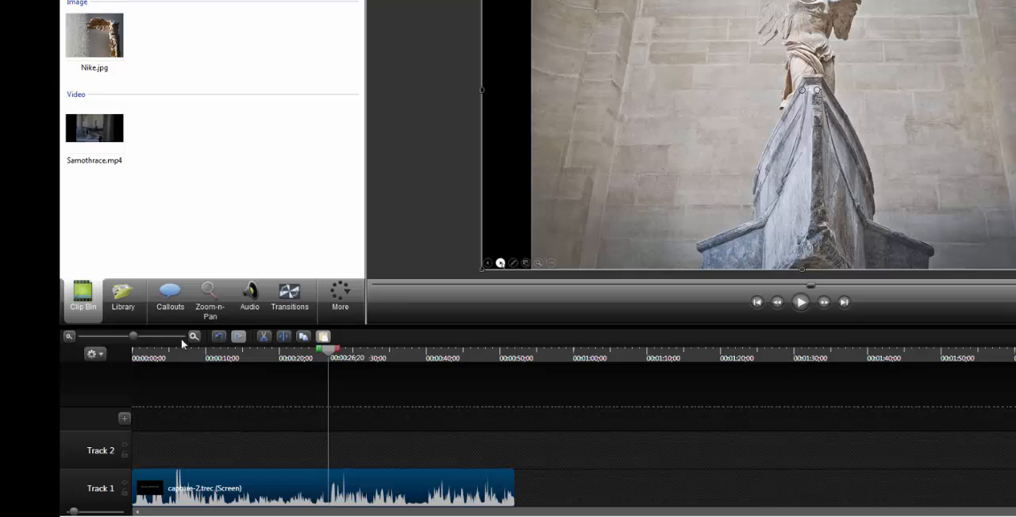
Try cutting the section of the capture-2.trec clip from 00:00:26;29 to about 48 seconds on Track 1
mouse_move(133, 336)
left_mouse_down()
mouse_move(166, 341)
mouse_move(140, 341)
left_mouse_up()
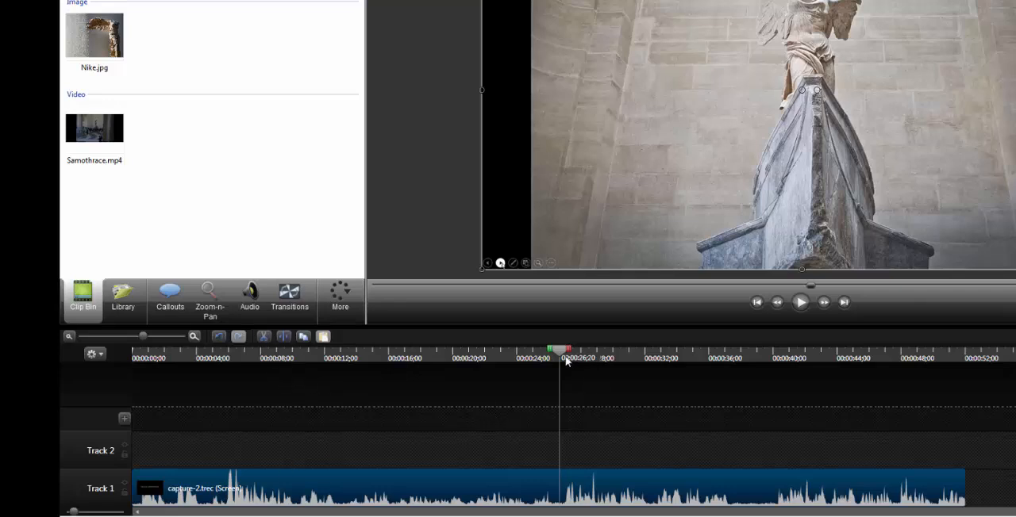
mouse_move(565, 350)
left_mouse_down()
mouse_move(435, 352)
mouse_move(790, 360)
mouse_move(569, 365)
left_mouse_up()
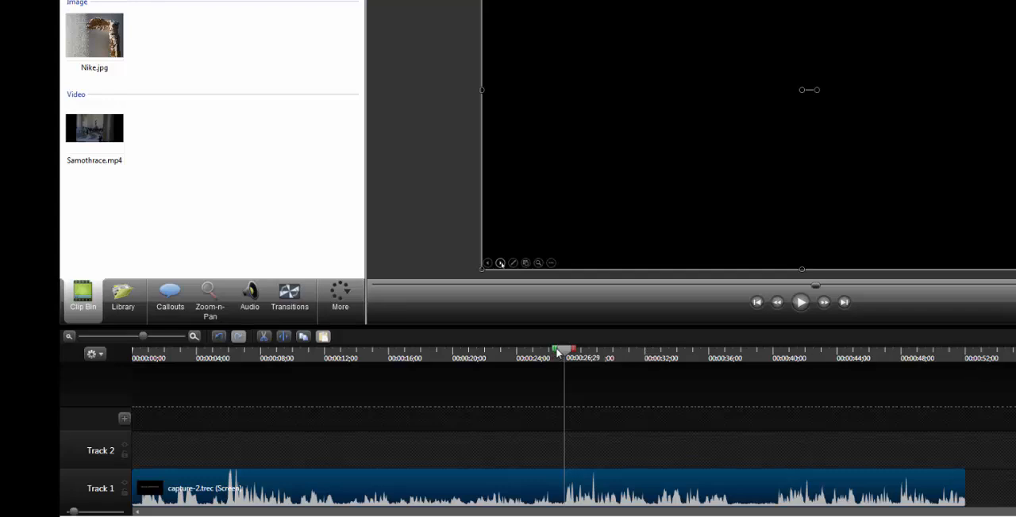
mouse_move(574, 352)
left_click_drag(574, 352, 906, 385)
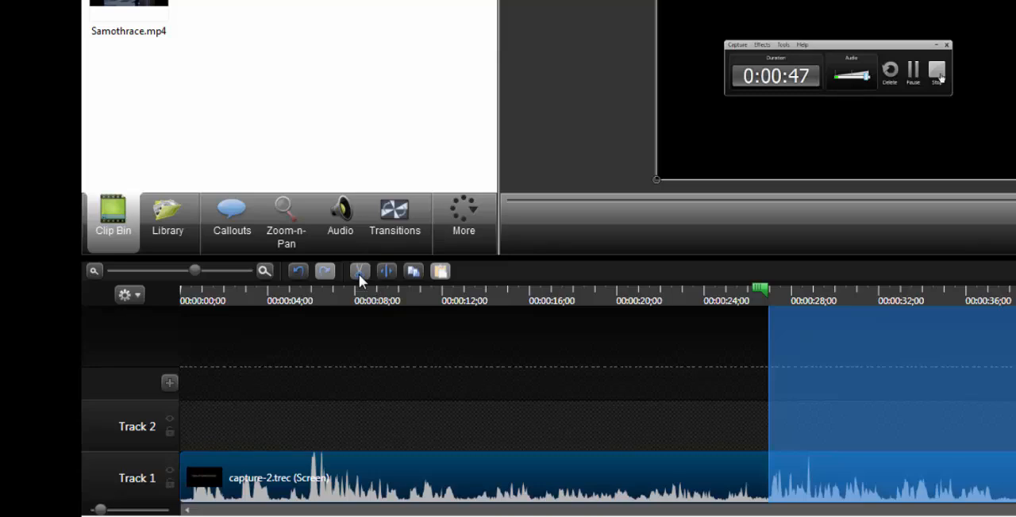
left_click(359, 274)
Check the join in the shortened capture-2.trec clip near 26 seconds and undo the cut
left_click(758, 292)
left_click_drag(758, 287, 760, 289)
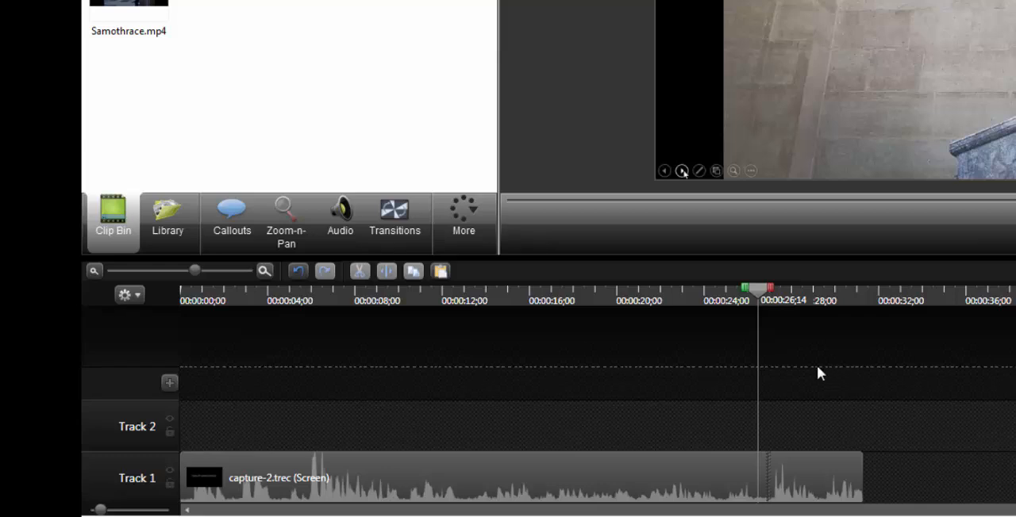
left_click(612, 481)
left_click_drag(532, 472, 349, 481)
left_click_drag(528, 482, 249, 471)
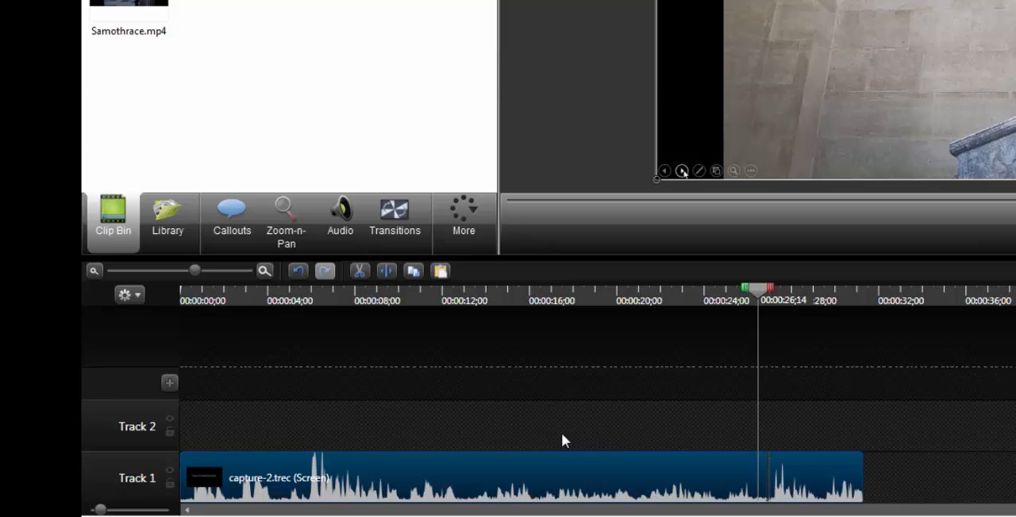
left_click(303, 270)
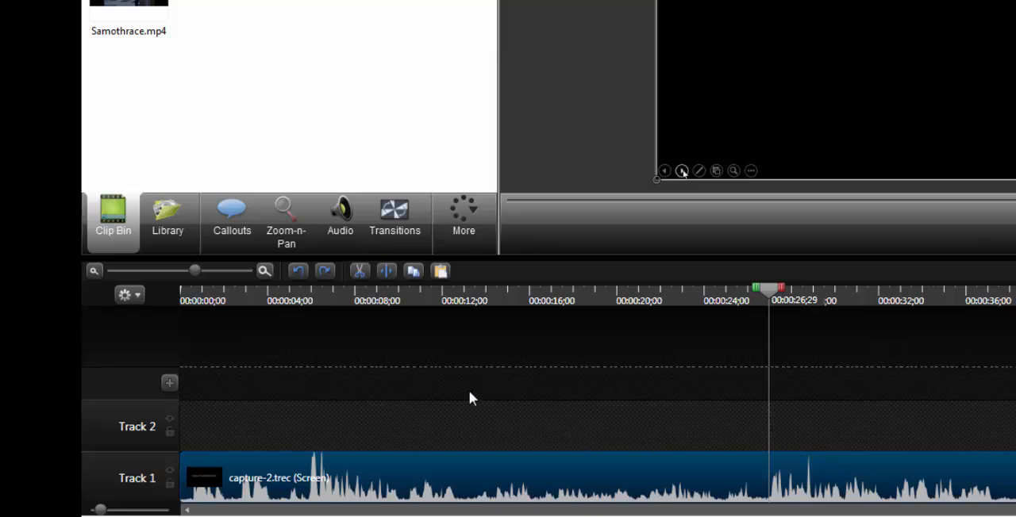
Split the capture-2.trec clip at 00:00:26;29 and shift the second piece to start at 00:00:29;29 on Track 1
left_click(387, 270)
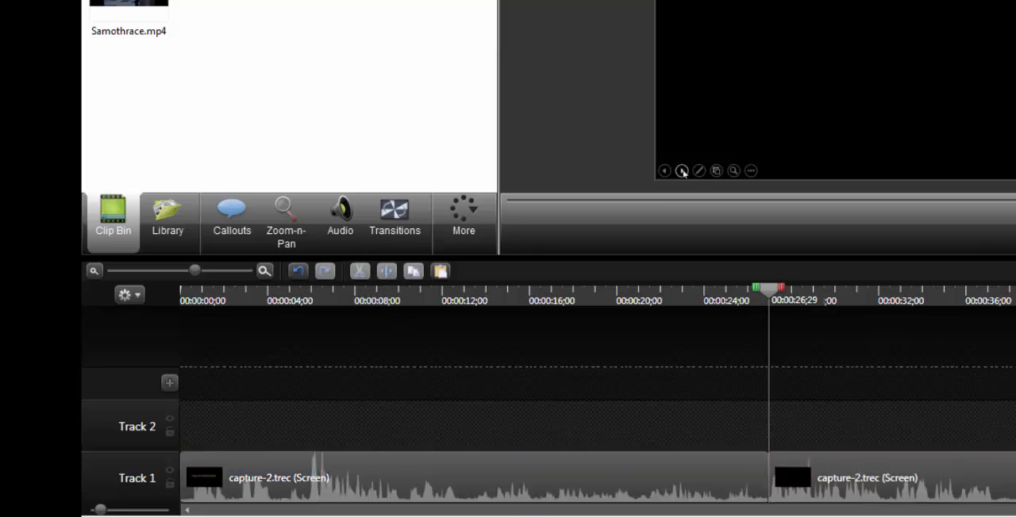
left_click(732, 467)
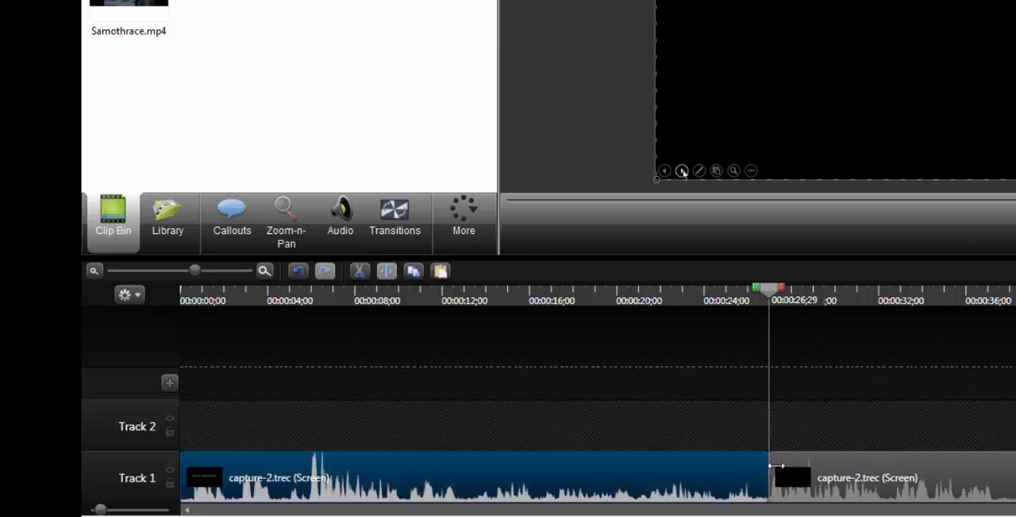
left_click_drag(899, 478, 658, 487)
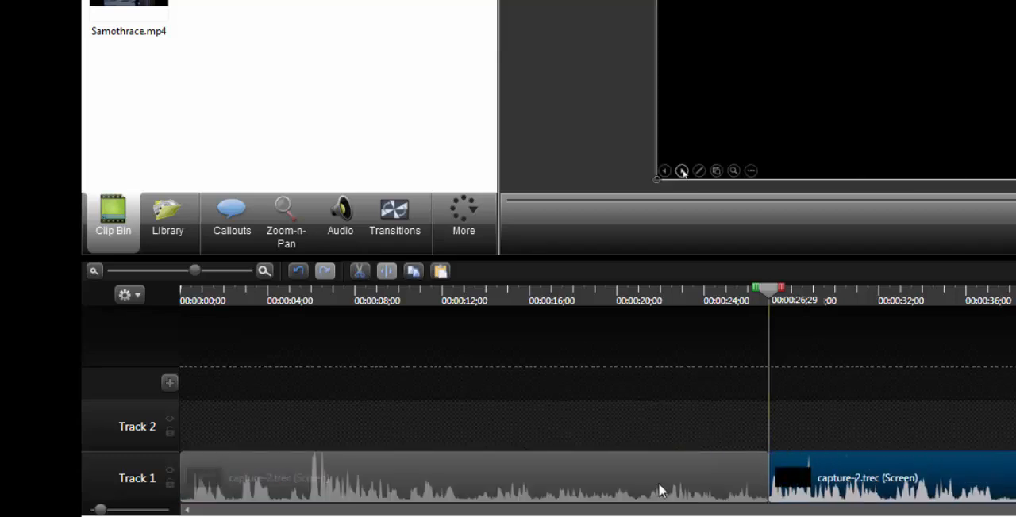
left_click(658, 487)
left_click_drag(886, 493, 958, 507)
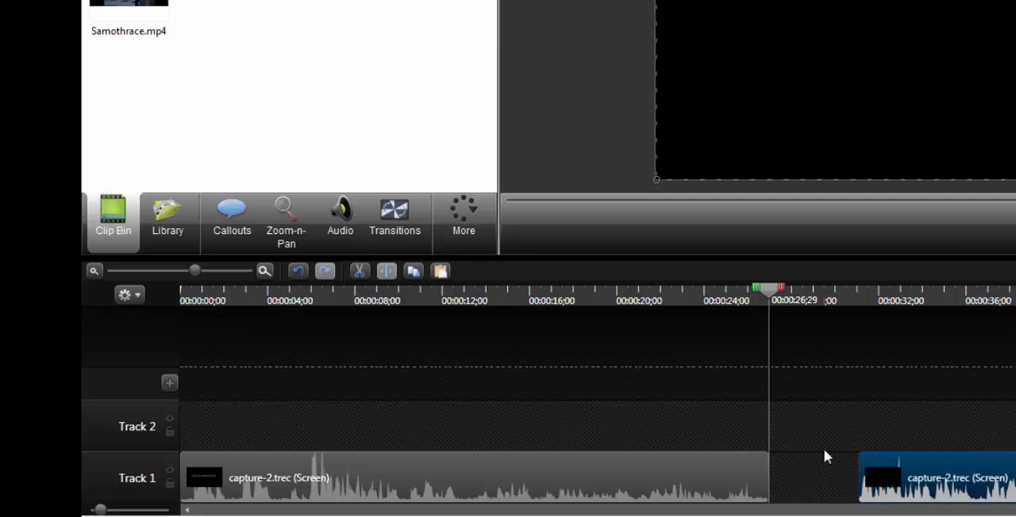
left_click_drag(1014, 476, 937, 482)
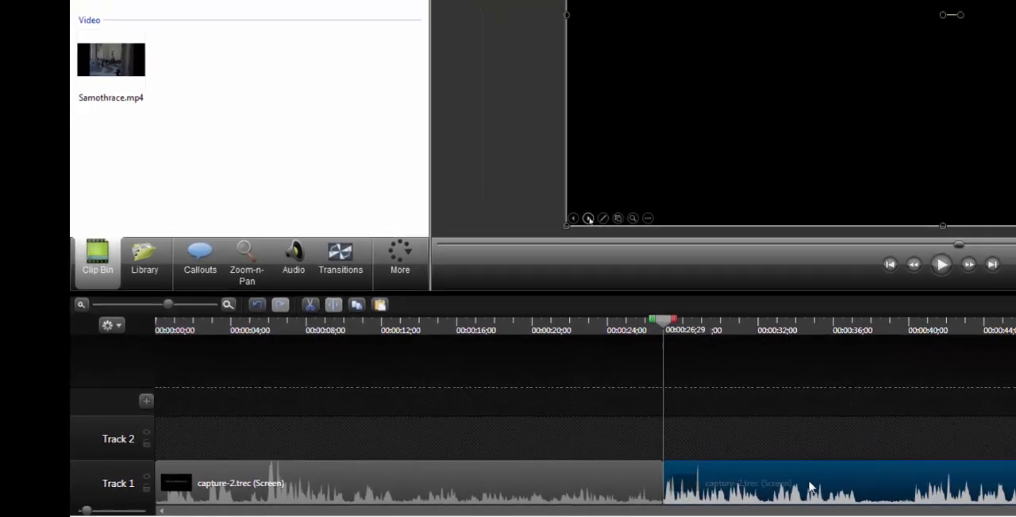
left_click_drag(811, 487, 867, 492)
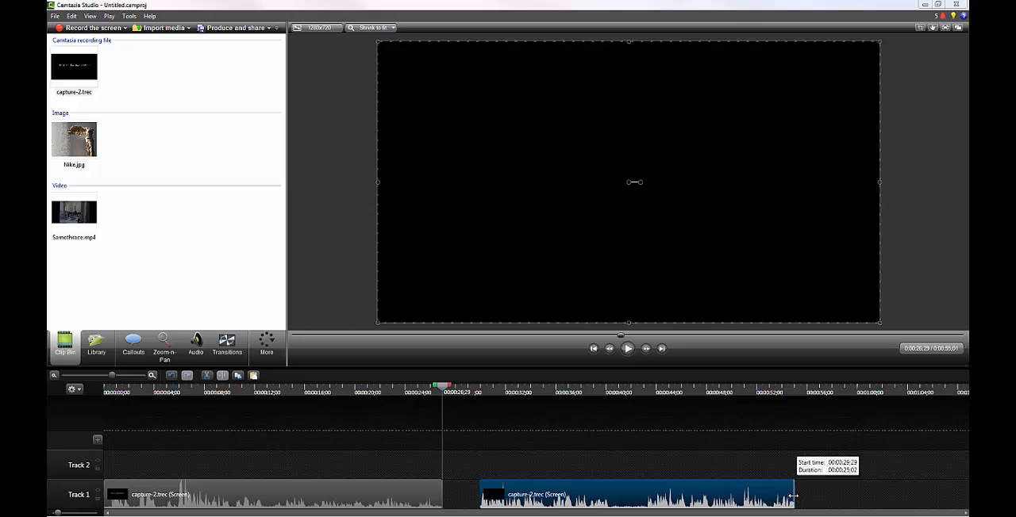
Trim and restore the end of the second capture-2.trec piece, and delete that piece from Track 1
left_click_drag(793, 496, 742, 496)
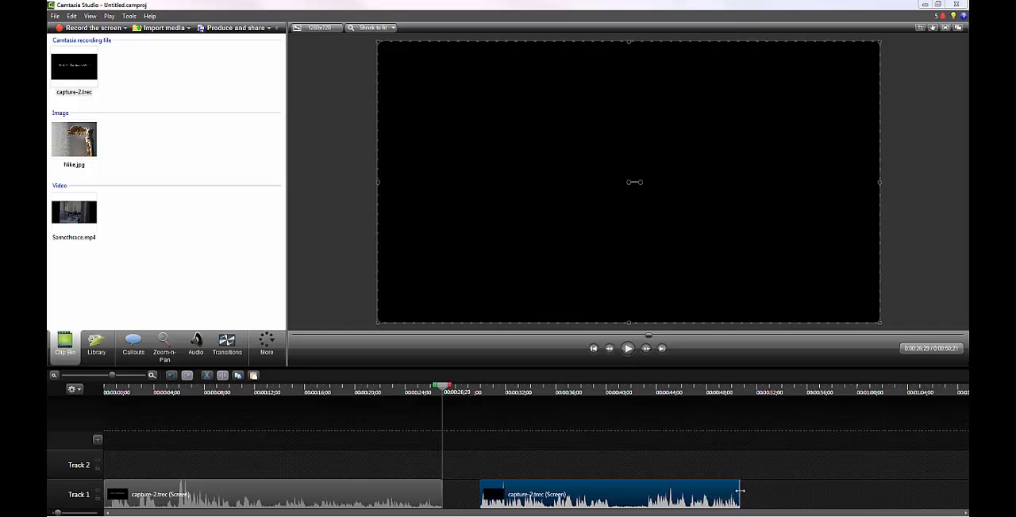
left_click_drag(740, 492, 827, 499)
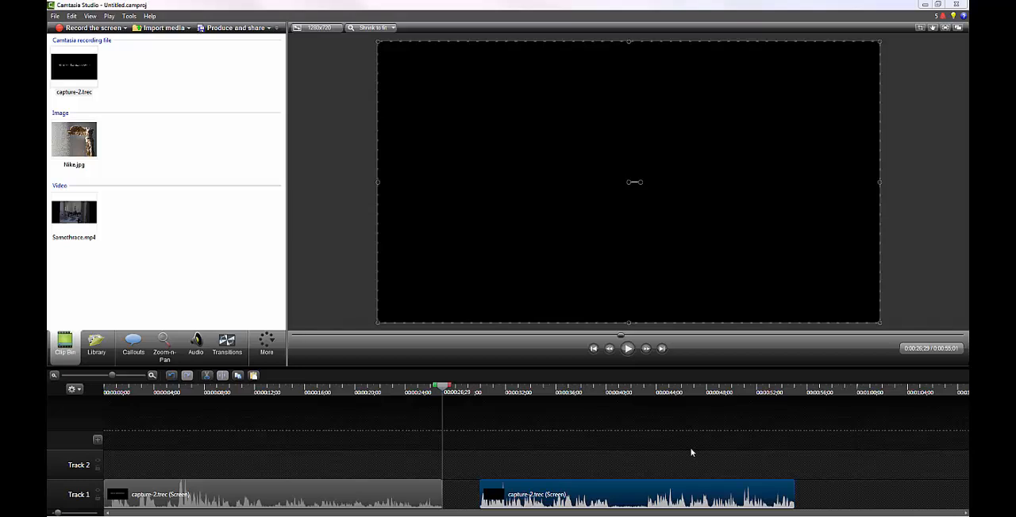
key("Delete")
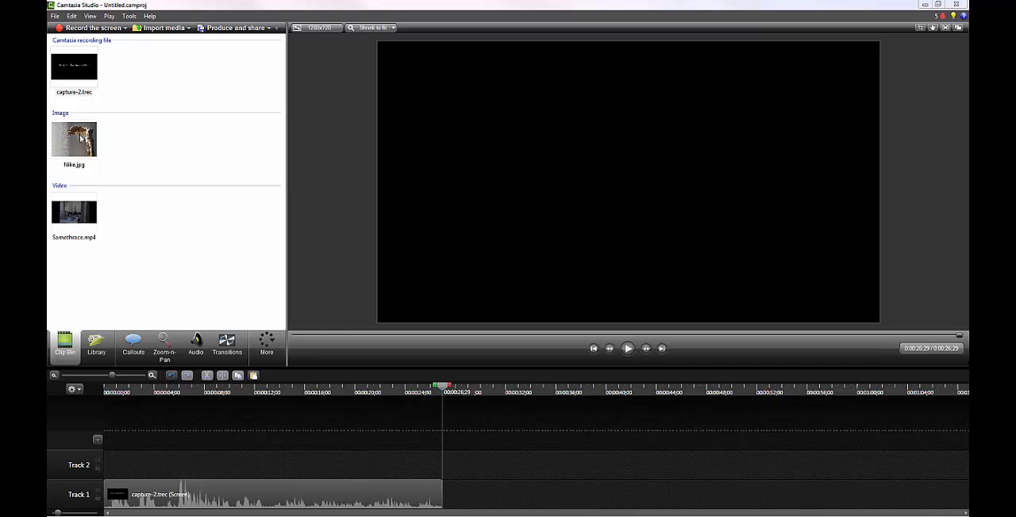
Add Nike.jpg and Samothrace.mp4 to Track 1, one after the other, directly following the capture-2.trec clip
left_click_drag(80, 139, 475, 496)
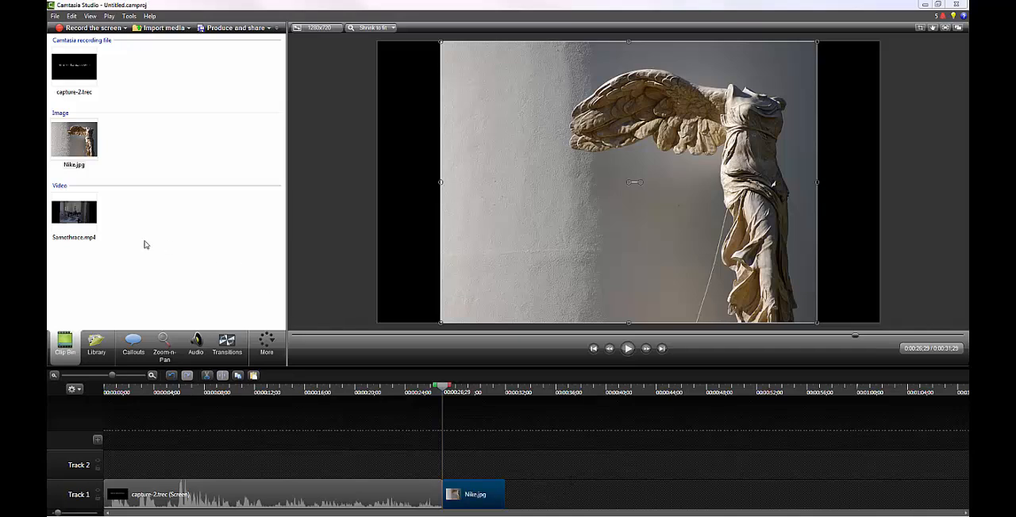
left_click(74, 212)
left_click_drag(74, 212, 553, 497)
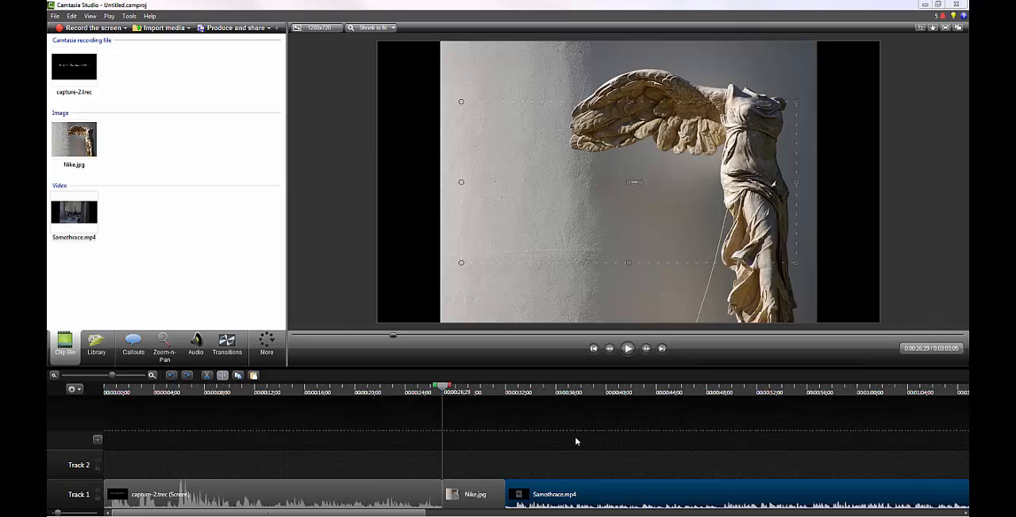
Try separating the video and audio of the Samothrace.mp4 clip and grouping the two resulting clips
right_click(563, 498)
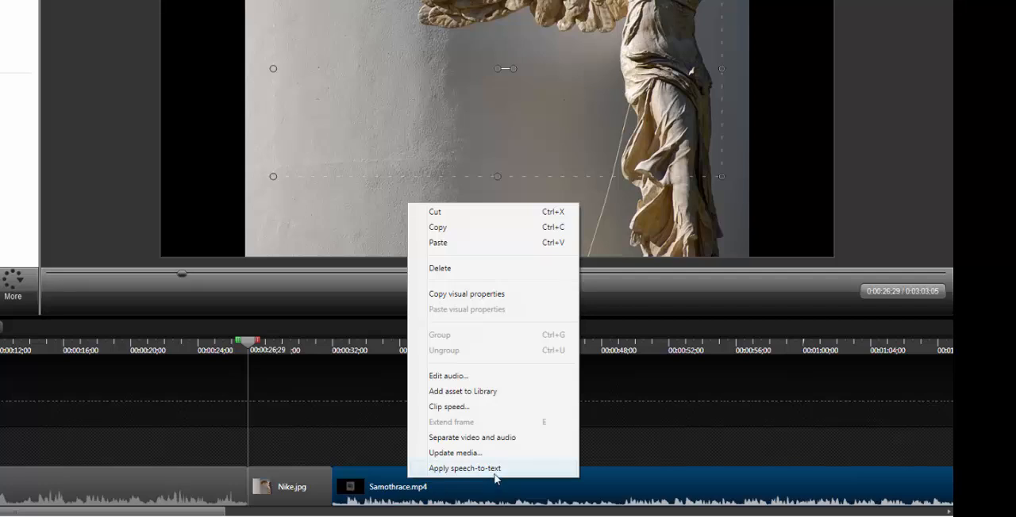
left_click(472, 438)
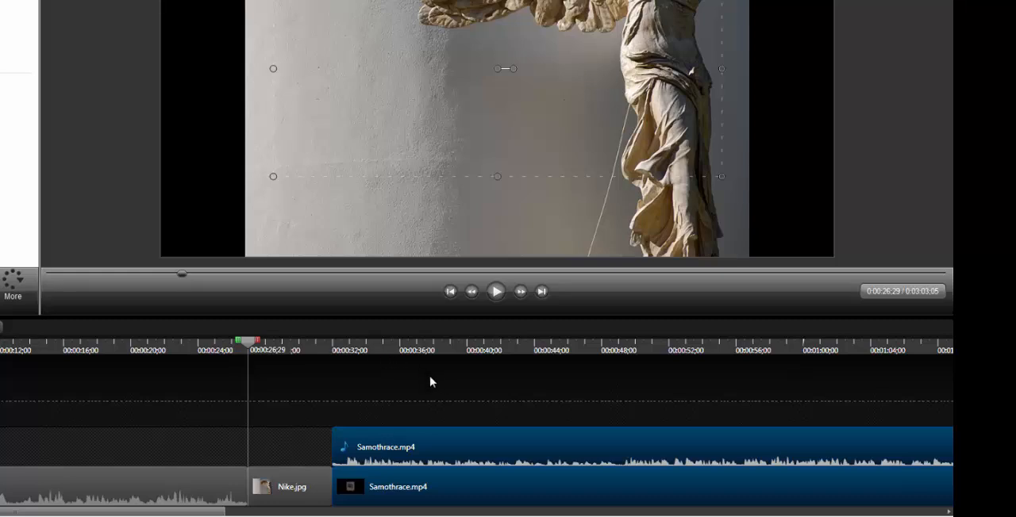
right_click(445, 479)
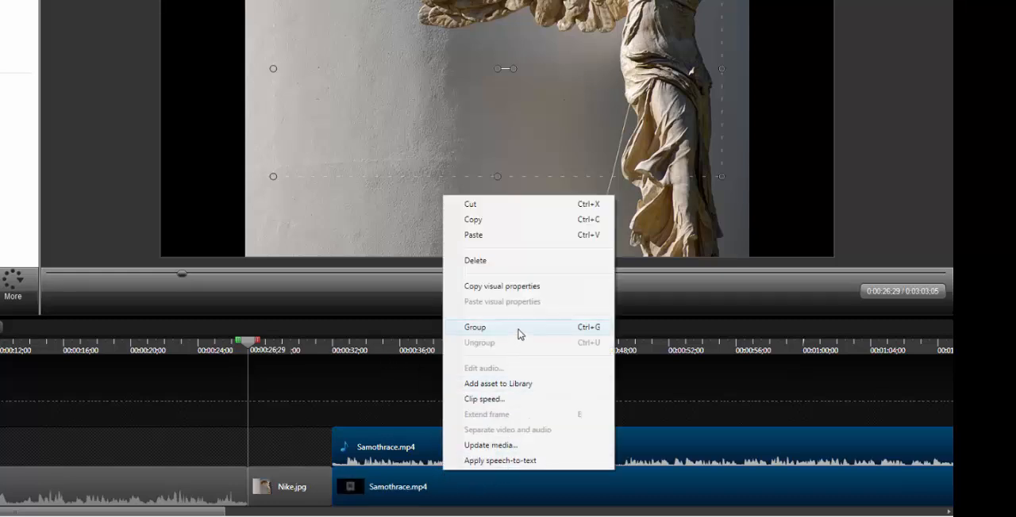
left_click(474, 327)
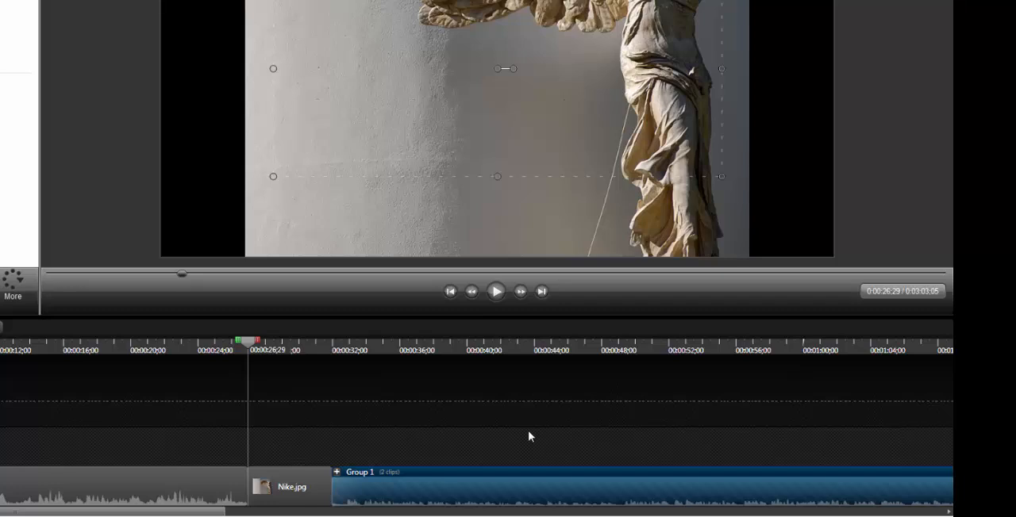
Set the duration of the Nike.jpg clip on Track 1 to 10 seconds
left_click(278, 491)
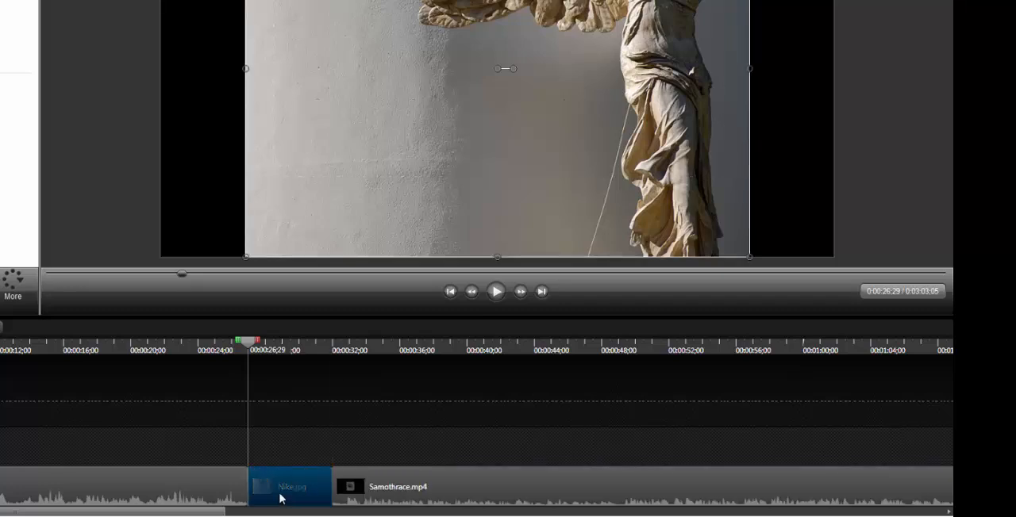
right_click(300, 491)
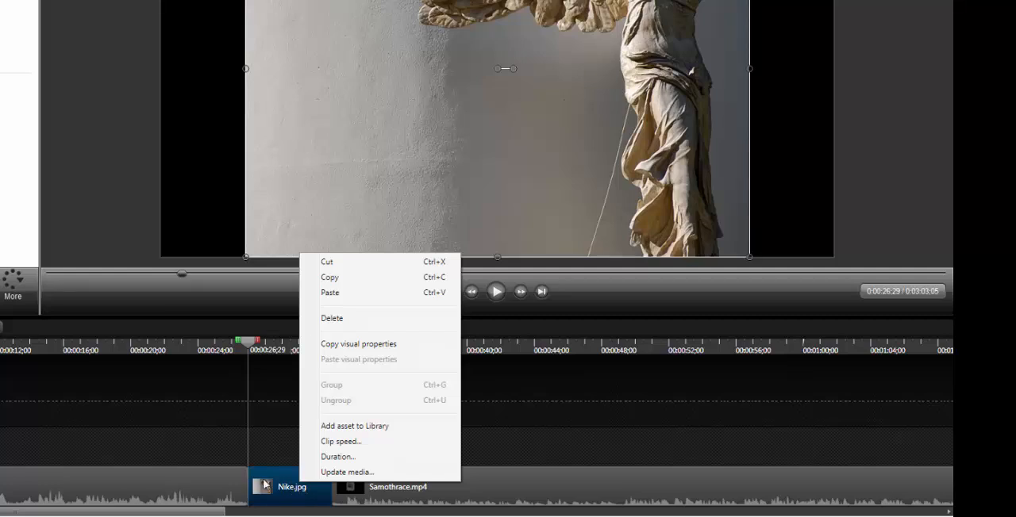
left_click(356, 456)
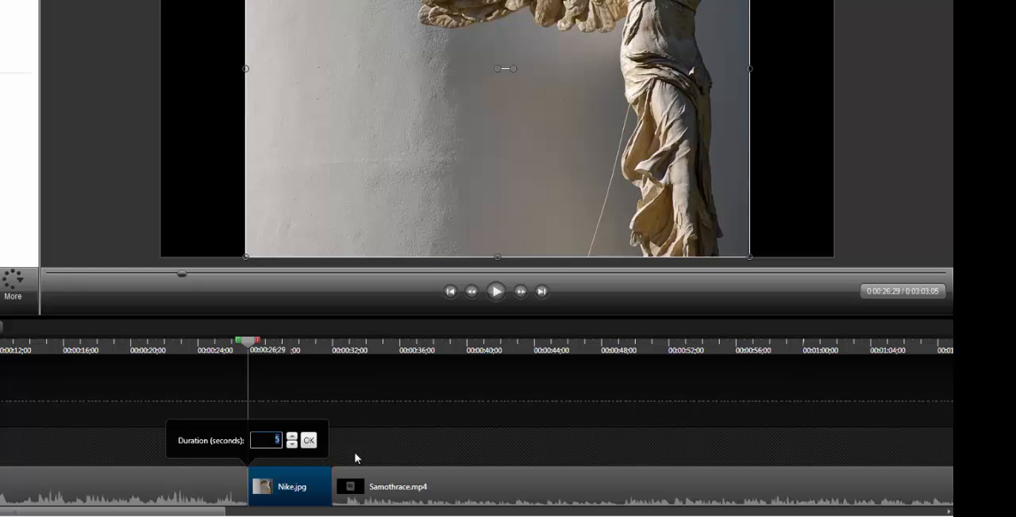
type("10")
key("Return")
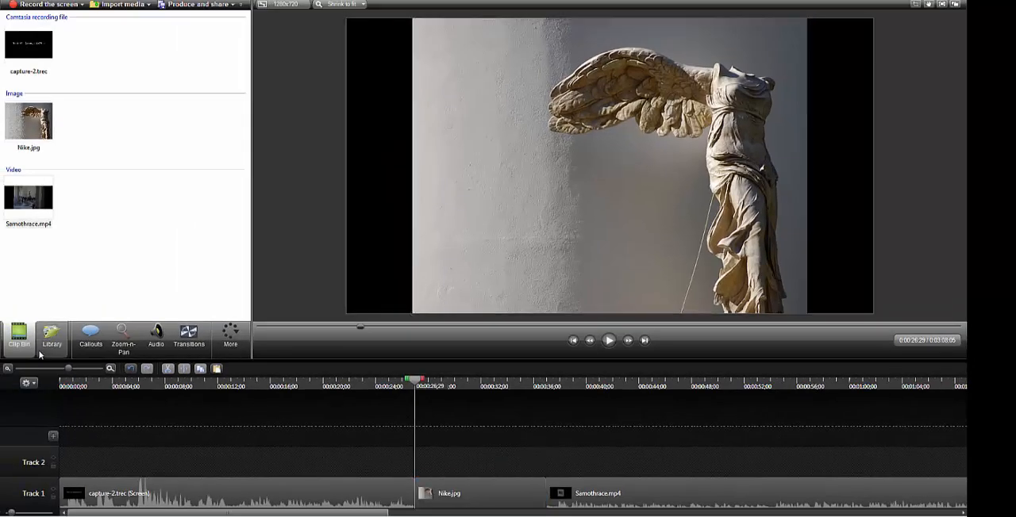
Try placing the Pointy Circle callout from the library's Calling Lights theme on Track 2 above Nike.jpg, and delete it
left_click(54, 353)
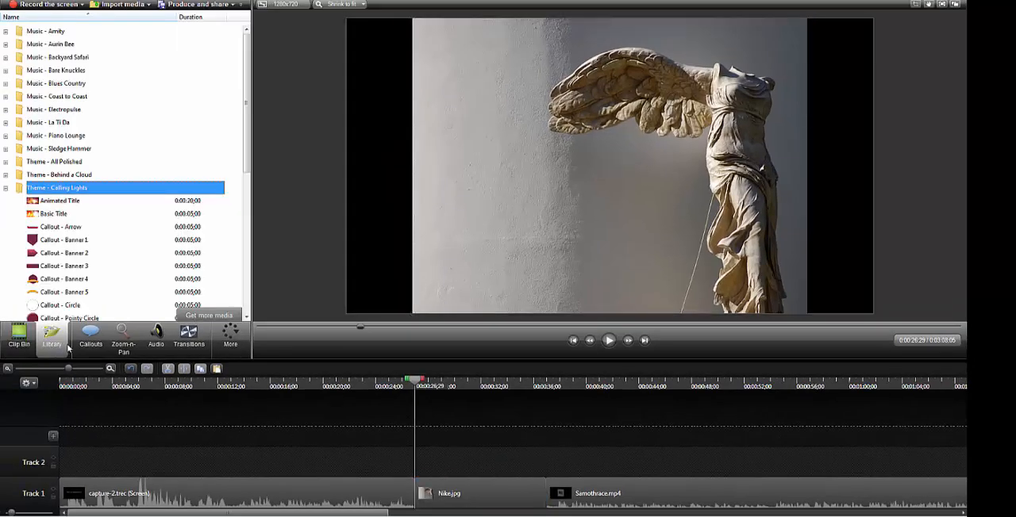
left_click(6, 188)
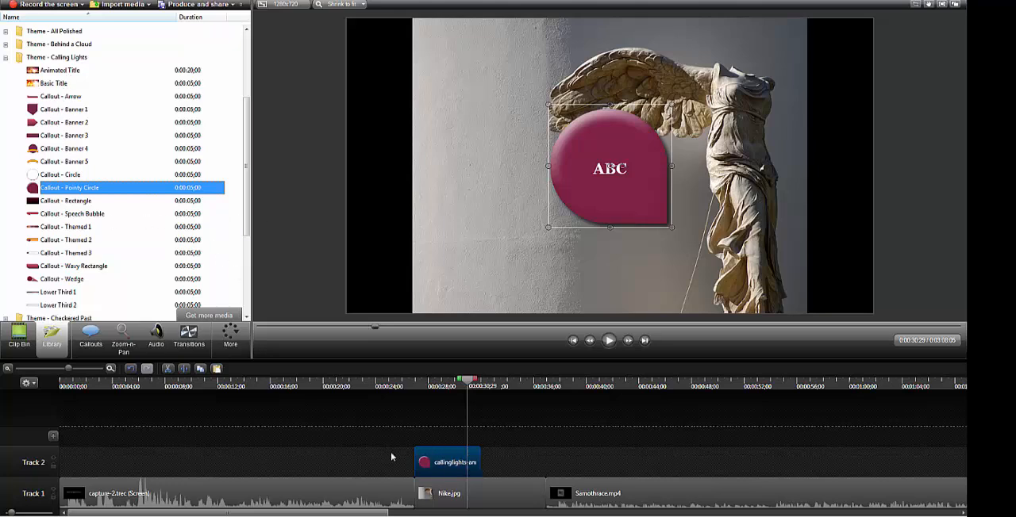
key("Delete")
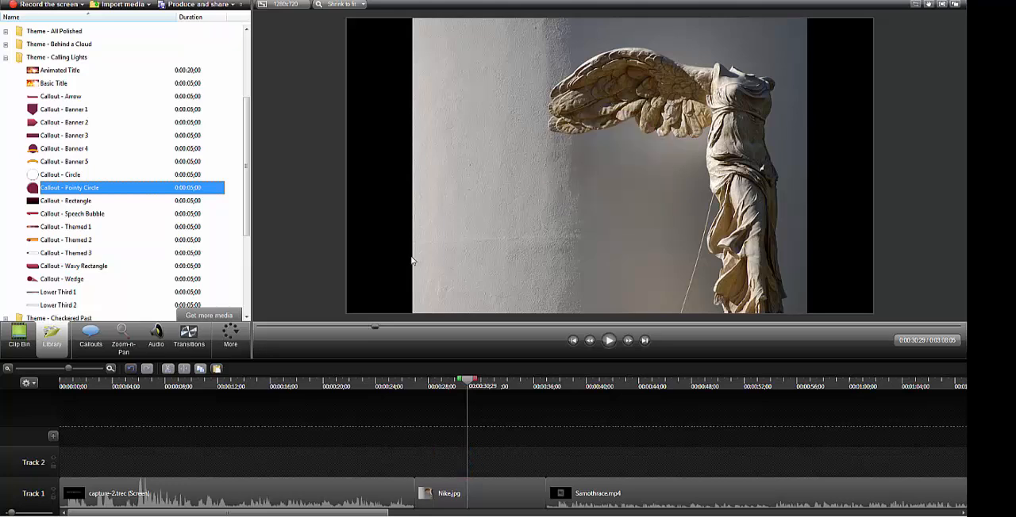
left_click(5, 57)
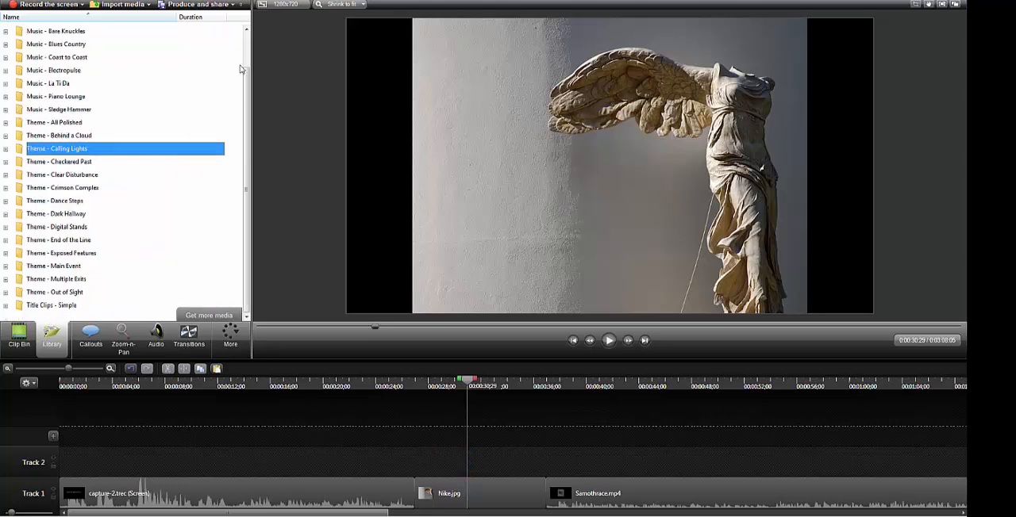
scroll(249, 62, "up", 1)
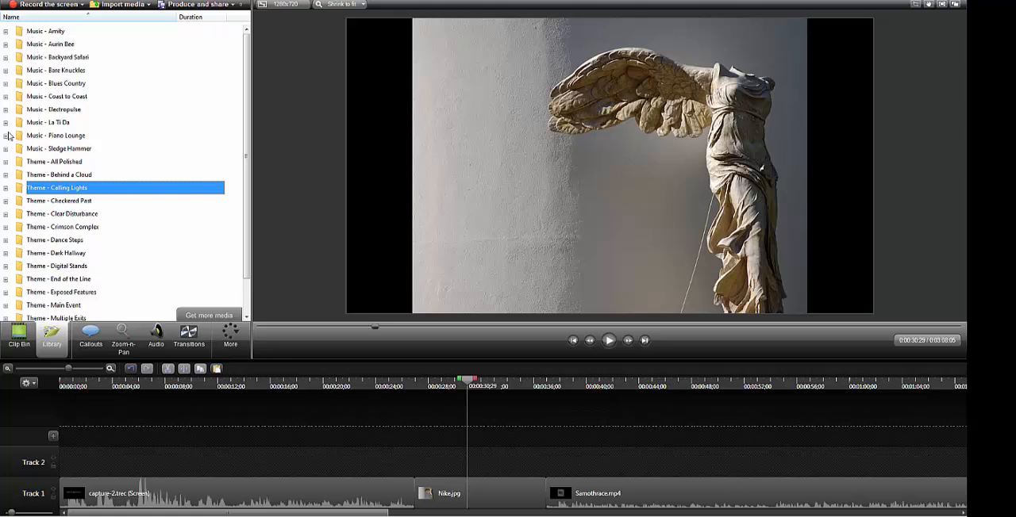
Preview the Intro track from the library's Music - Electropulse folder and stop the playback
left_click(506, 508)
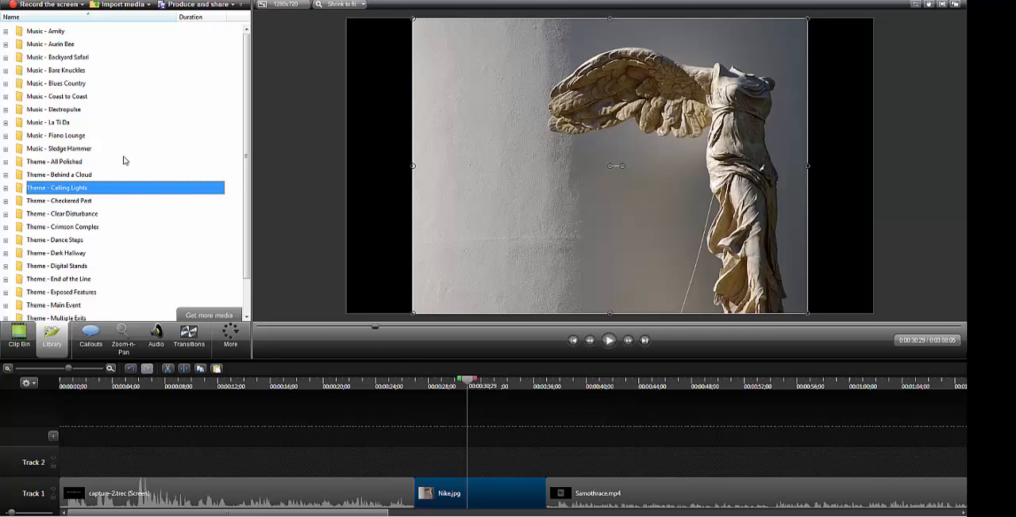
left_click(6, 110)
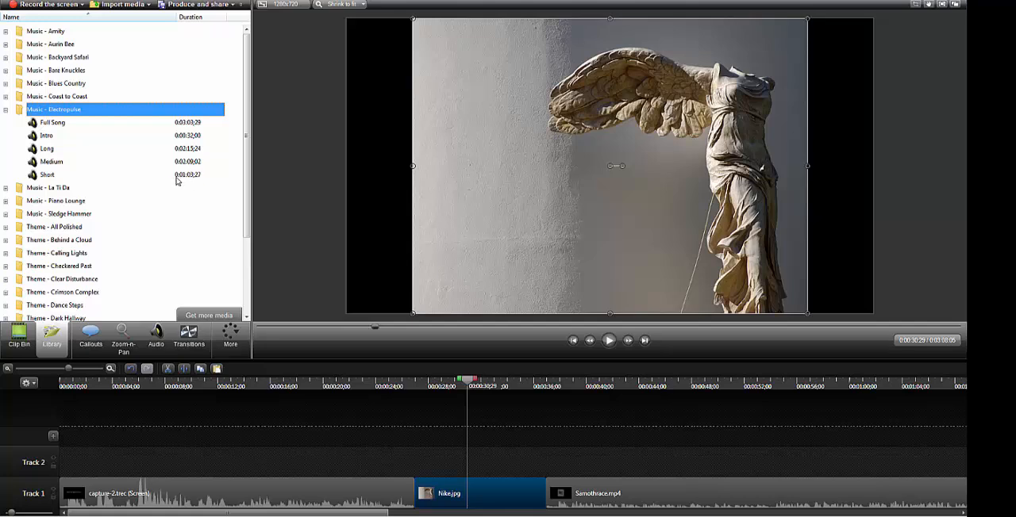
double_click(46, 136)
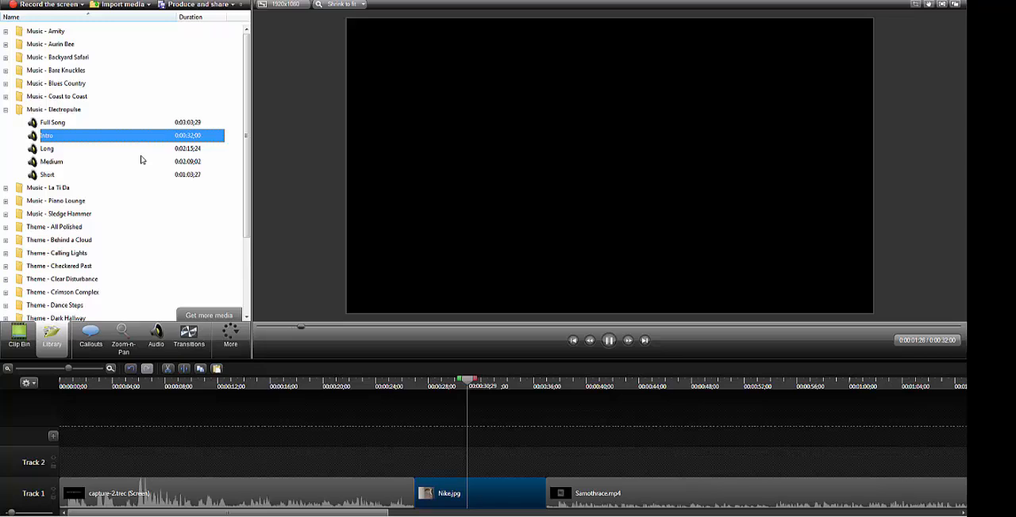
left_click(609, 341)
left_click(7, 109)
Preview the Intro track from the library's Music - Bare Knuckles folder and stop the playback
left_click(5, 97)
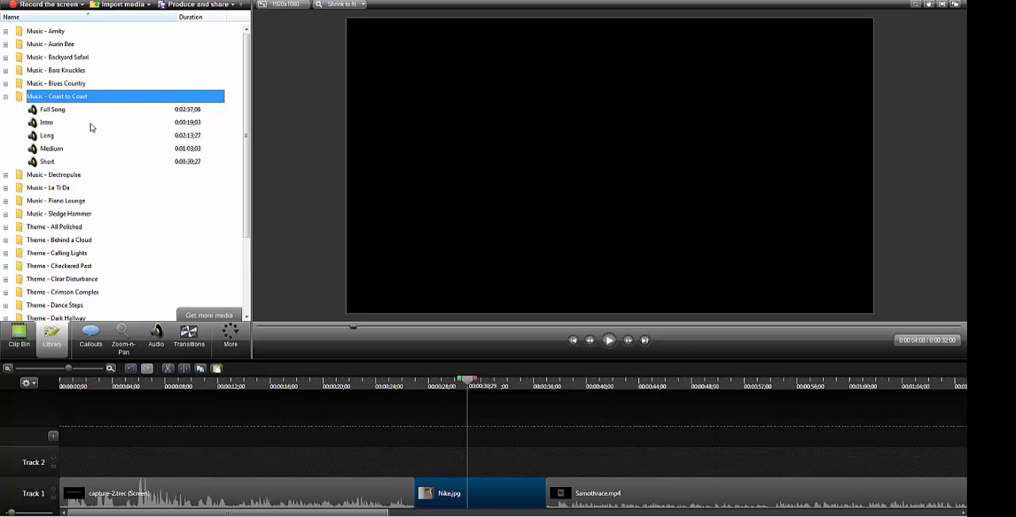
left_click(5, 70)
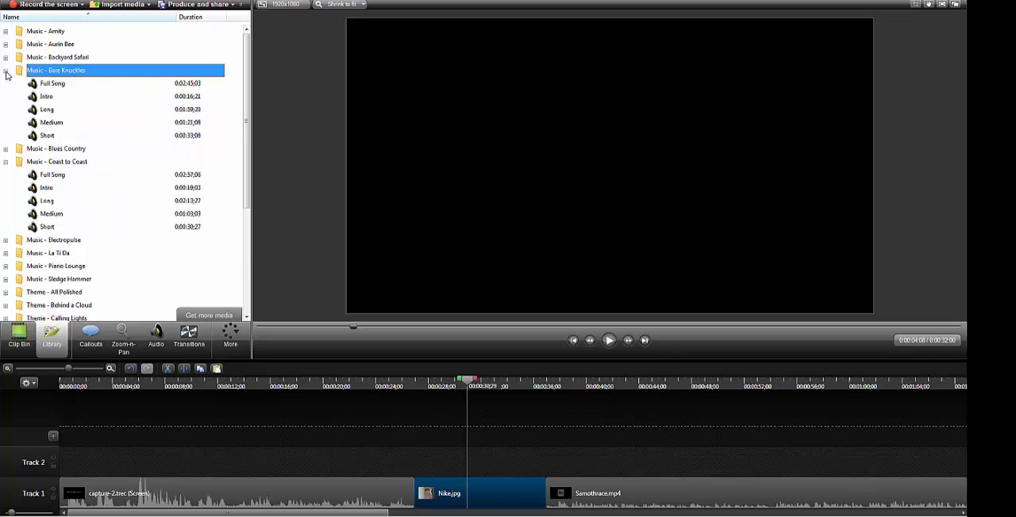
left_click(97, 97)
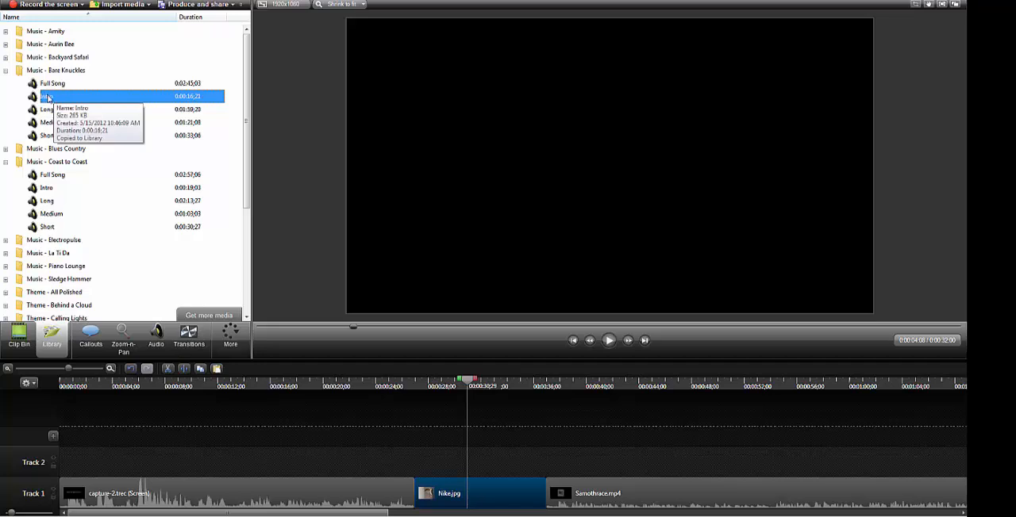
double_click(48, 97)
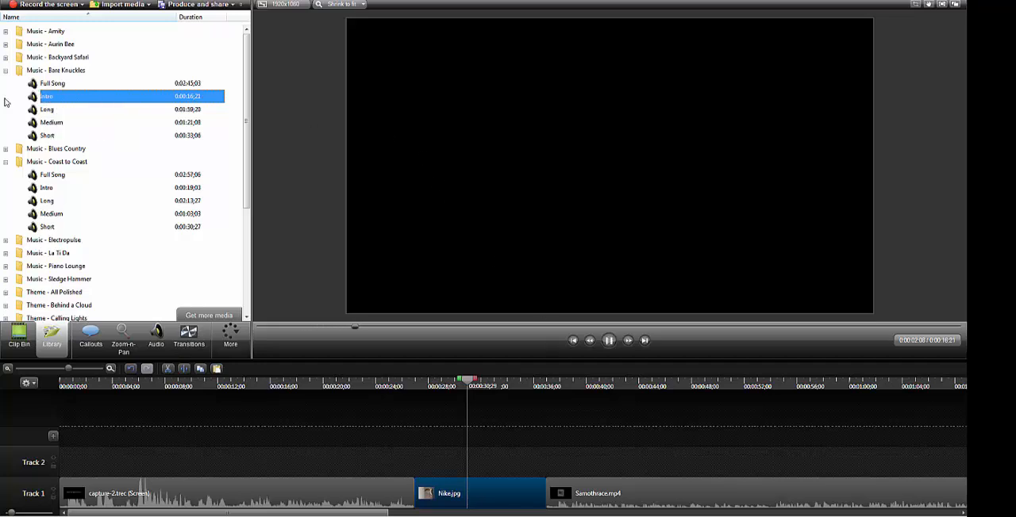
left_click(609, 341)
Place the Bare Knuckles Intro track on Track 2, aligned with the start of the Nike.jpg clip
mouse_move(31, 95)
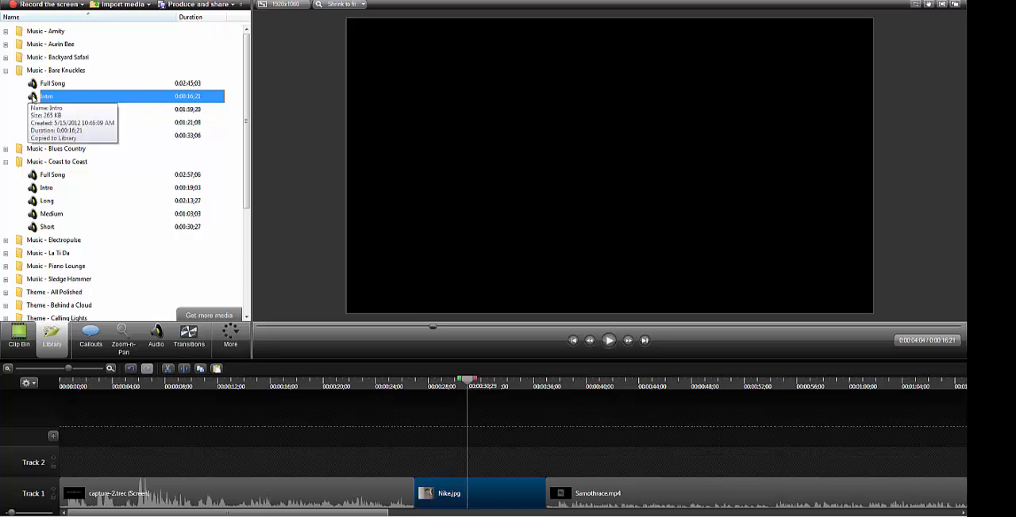
left_click_drag(32, 96, 433, 464)
left_click_drag(542, 459, 505, 463)
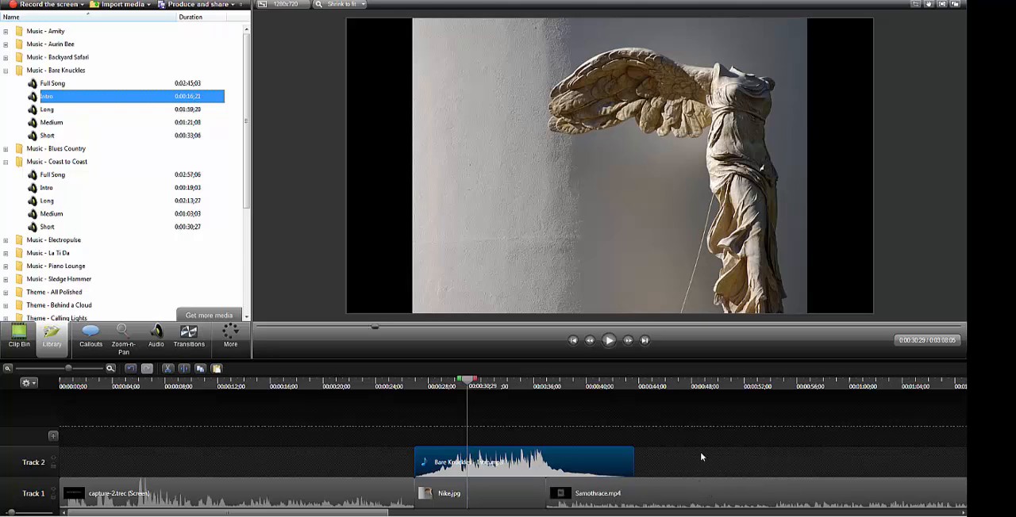
Lower the audio volume of the Bare Knuckles - Intro.mp3 clip and of the capture-2.trec clip
left_click(158, 347)
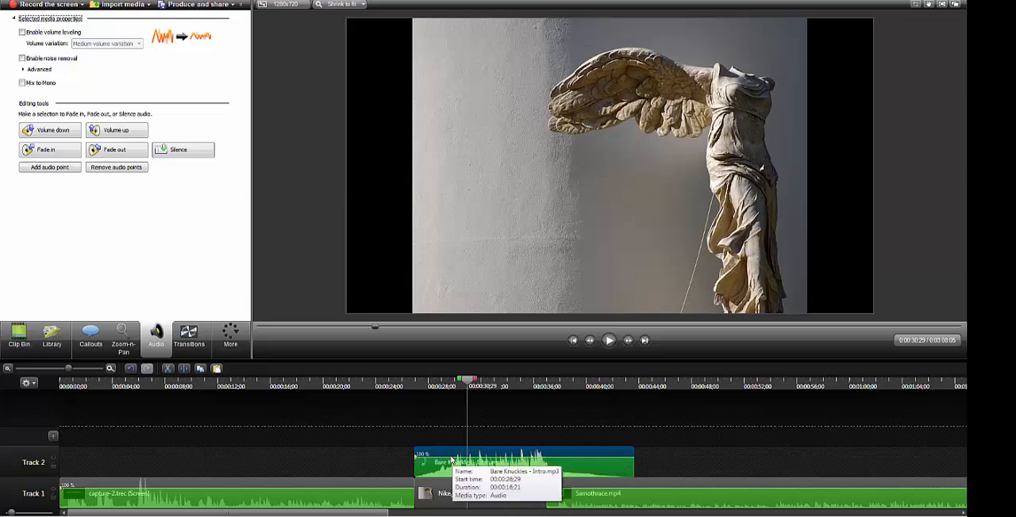
left_click_drag(445, 458, 445, 466)
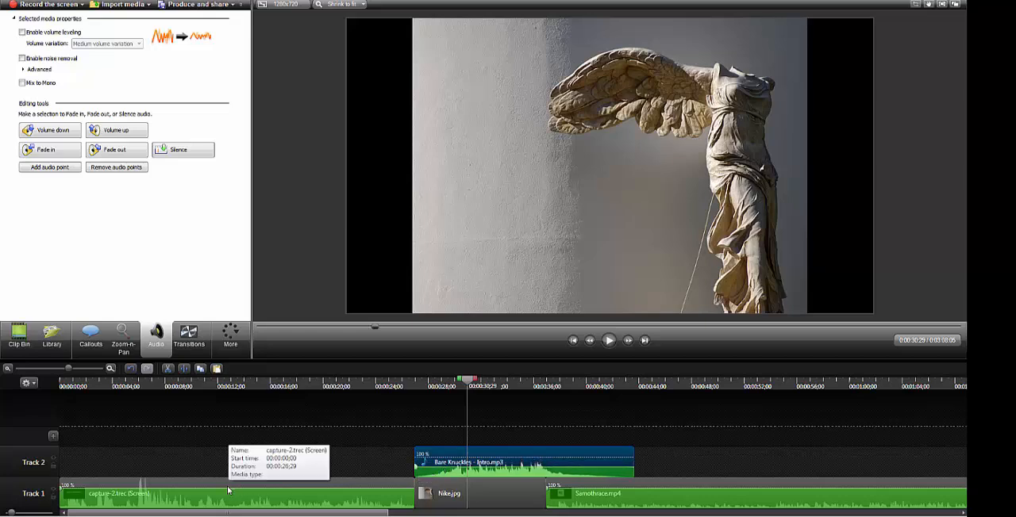
left_click_drag(228, 490, 226, 499)
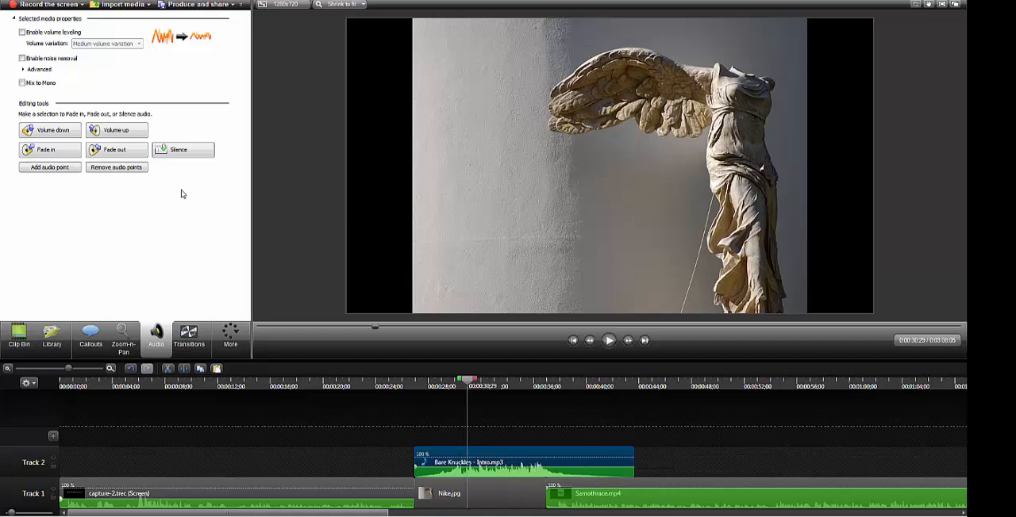
Try adding a fade-out to the full-length Bare Knuckles - Intro.mp3 clip and starting the fade earlier
left_click(133, 153)
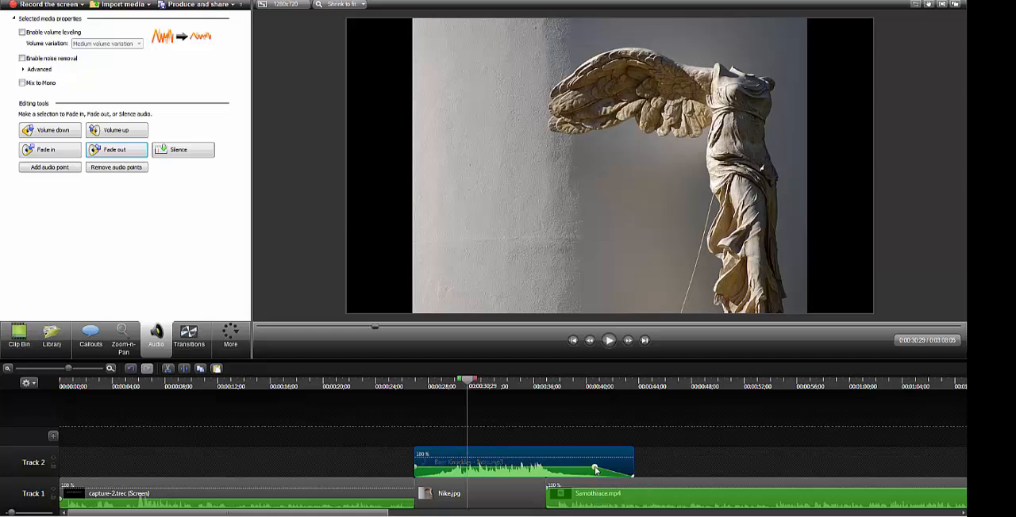
left_click(596, 470)
left_click_drag(595, 468, 567, 468)
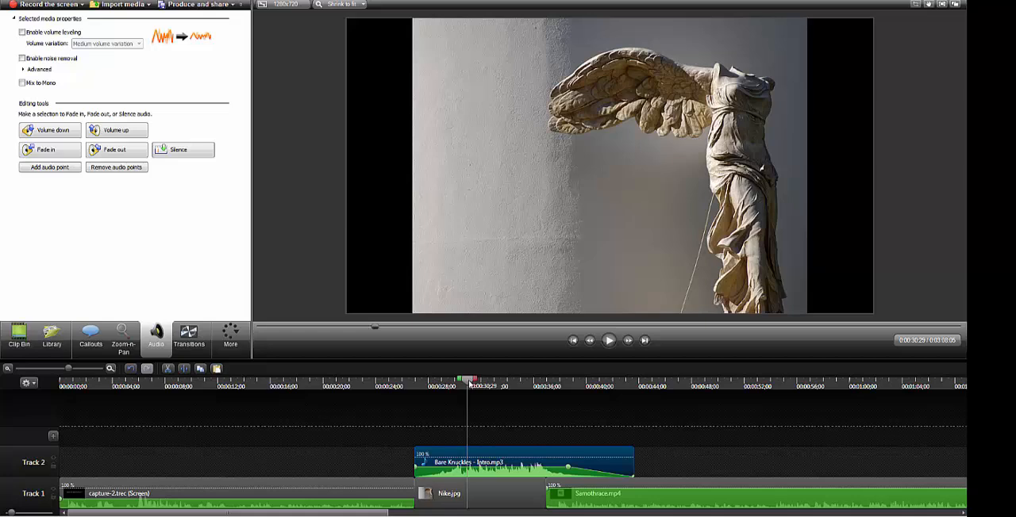
Trim Bare Knuckles - Intro.mp3 to end with Nike.jpg at 0:00:36;29, and give it a short fade-out
left_click_drag(468, 381, 550, 389)
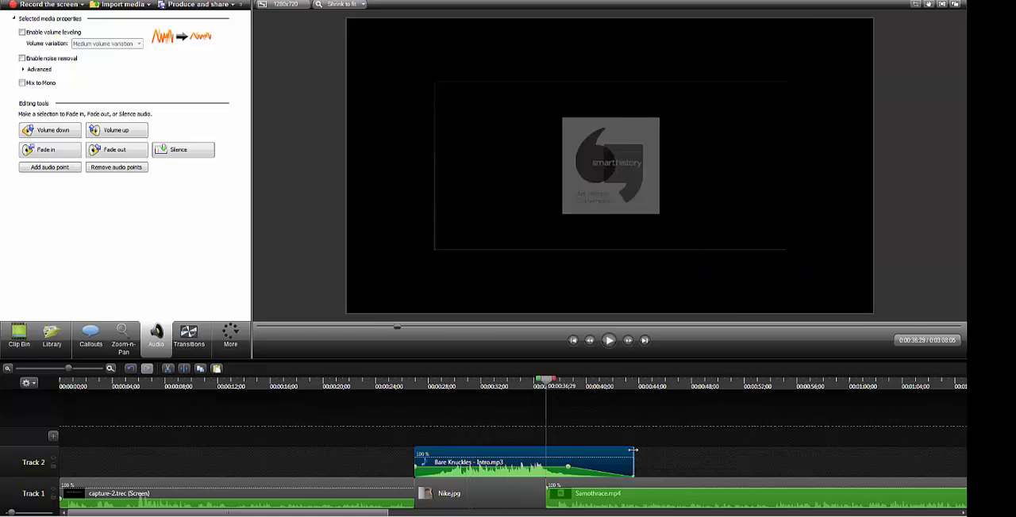
left_click_drag(633, 450, 546, 450)
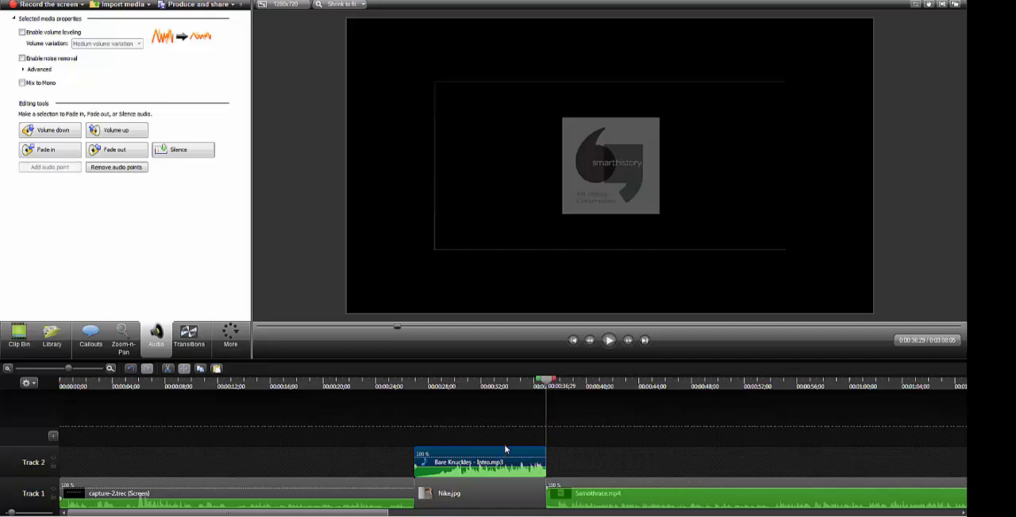
left_click(107, 151)
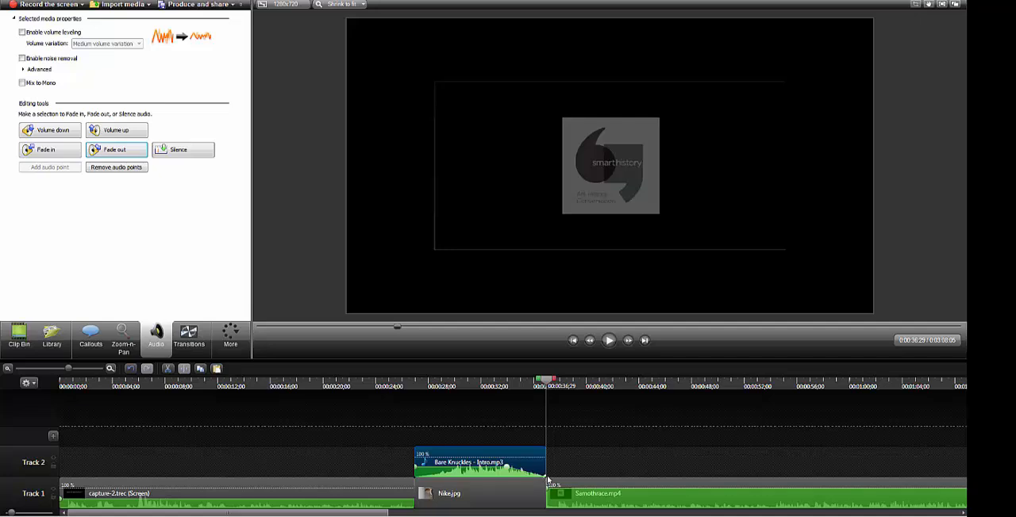
mouse_move(510, 472)
left_mouse_down()
mouse_move(546, 468)
mouse_move(476, 469)
mouse_move(520, 469)
left_mouse_up()
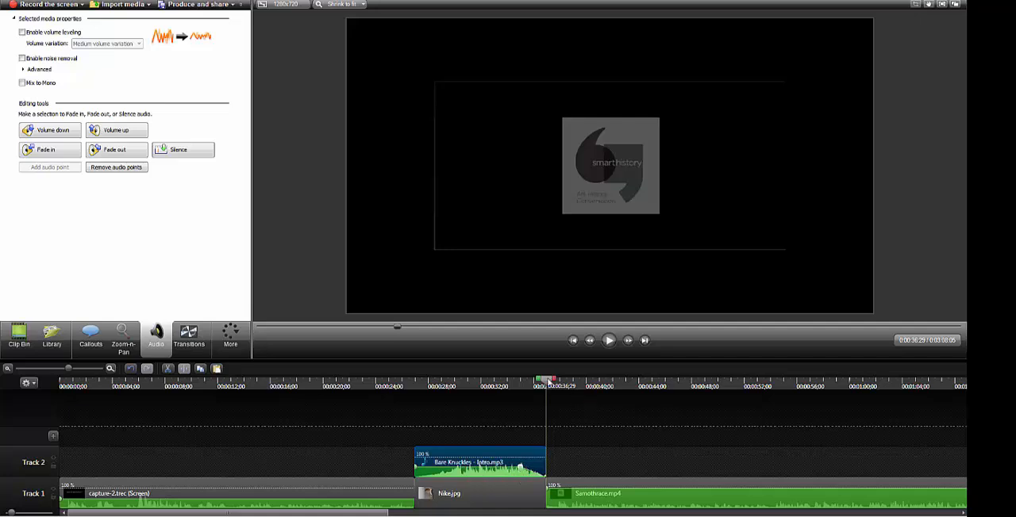
Play the end of the Nike.jpg section to check the music's fade-out, and start the fade slightly earlier
left_click_drag(548, 381, 496, 384)
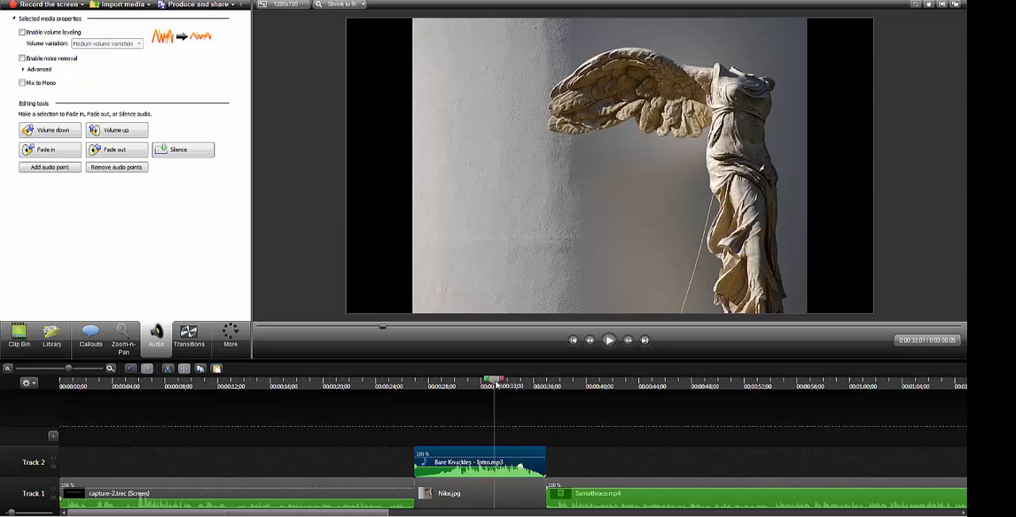
left_click(609, 340)
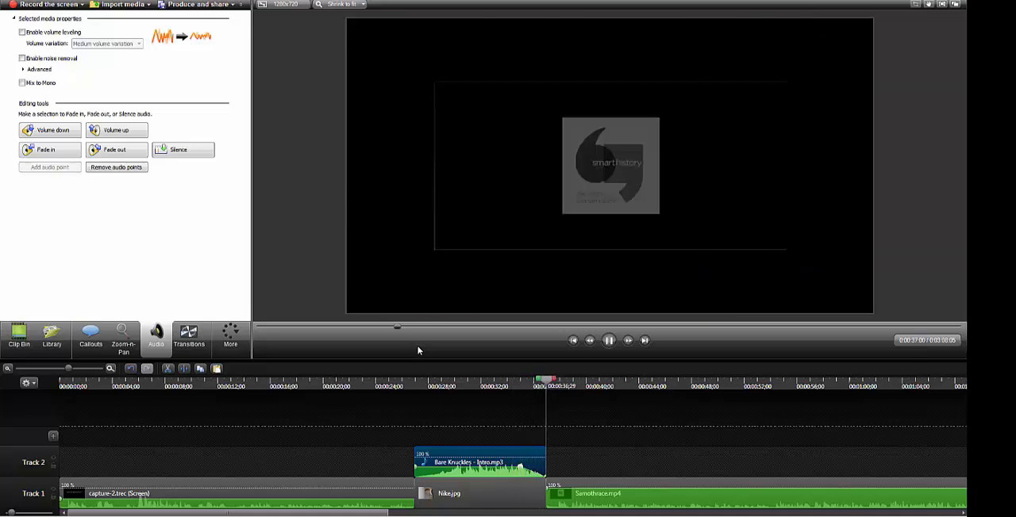
key("space")
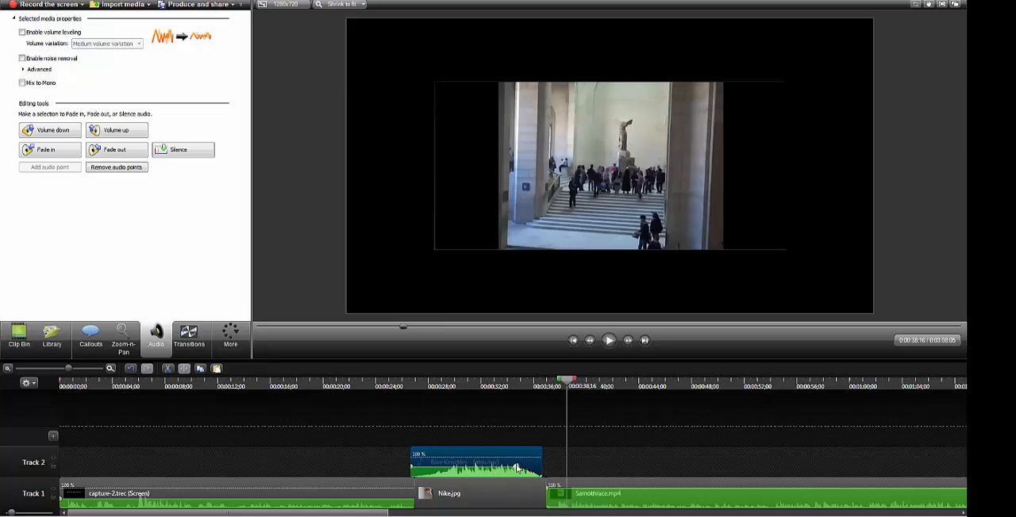
left_click_drag(521, 469, 512, 469)
left_click(621, 418)
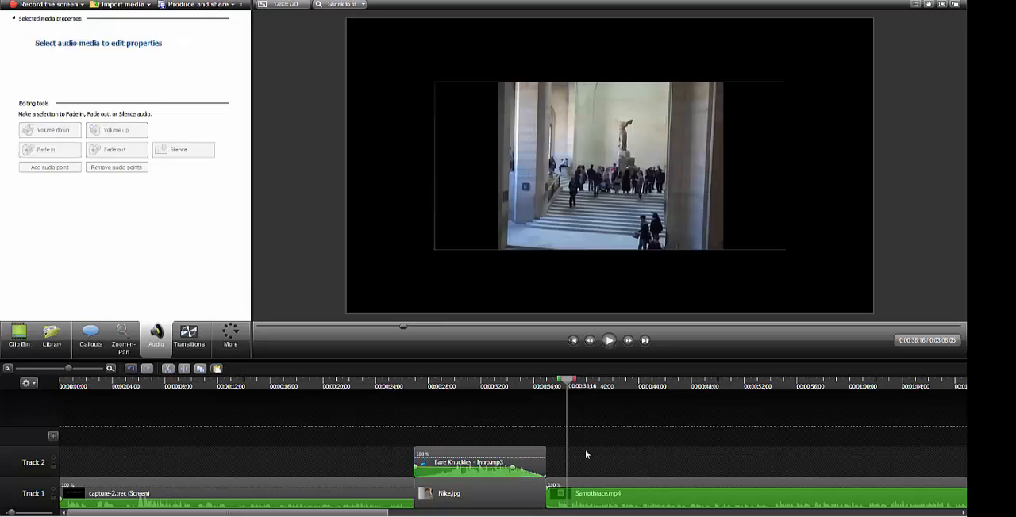
Add an audio fade-in to the start of the Samothrace.mp4 clip and shorten the fade
left_click(591, 497)
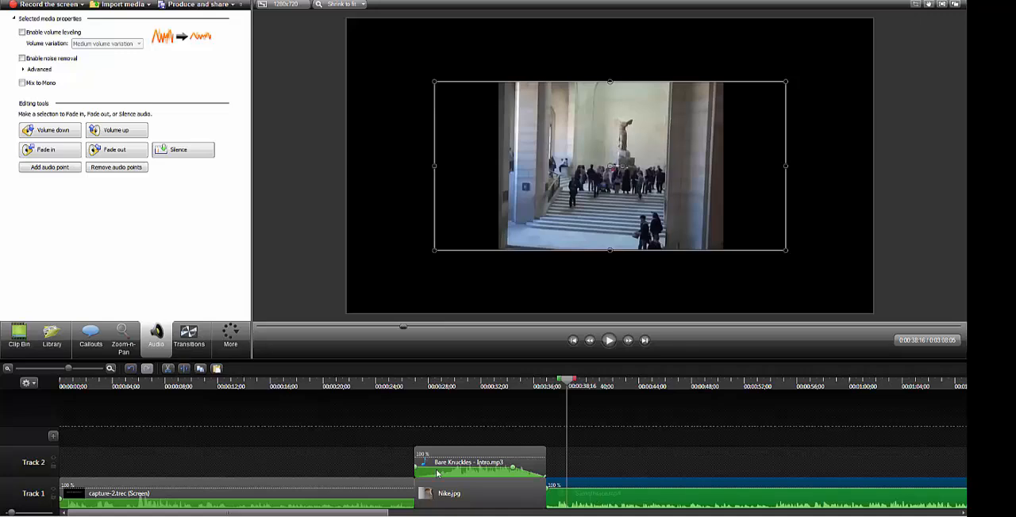
left_click(71, 152)
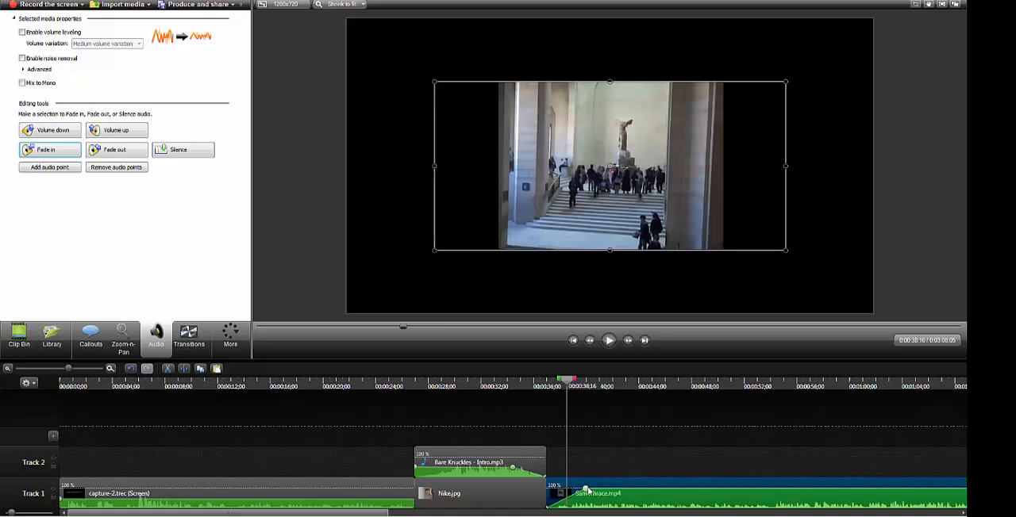
left_click_drag(585, 490, 571, 492)
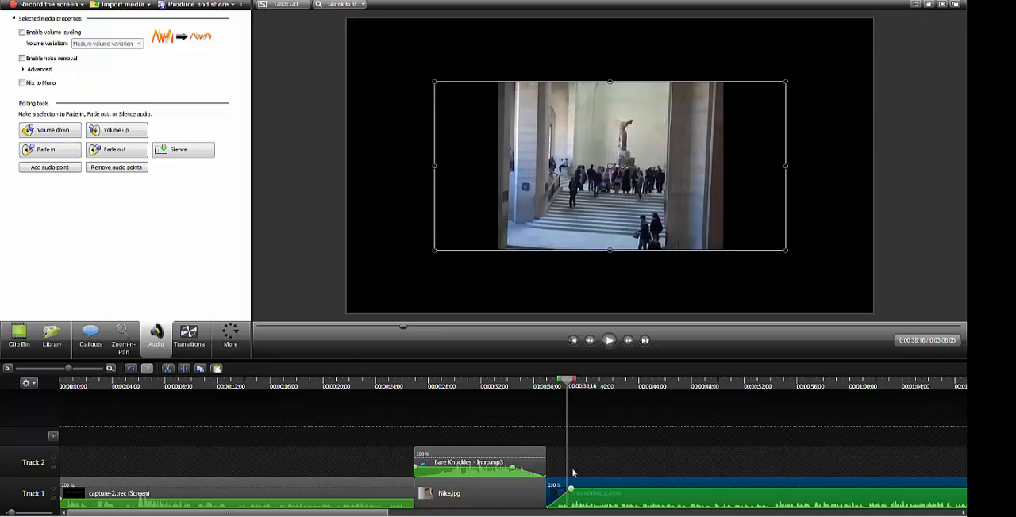
Play the changeover from Nike.jpg to Samothrace.mp4 to check the audio fades, and stop the playback
left_click_drag(568, 373, 510, 378)
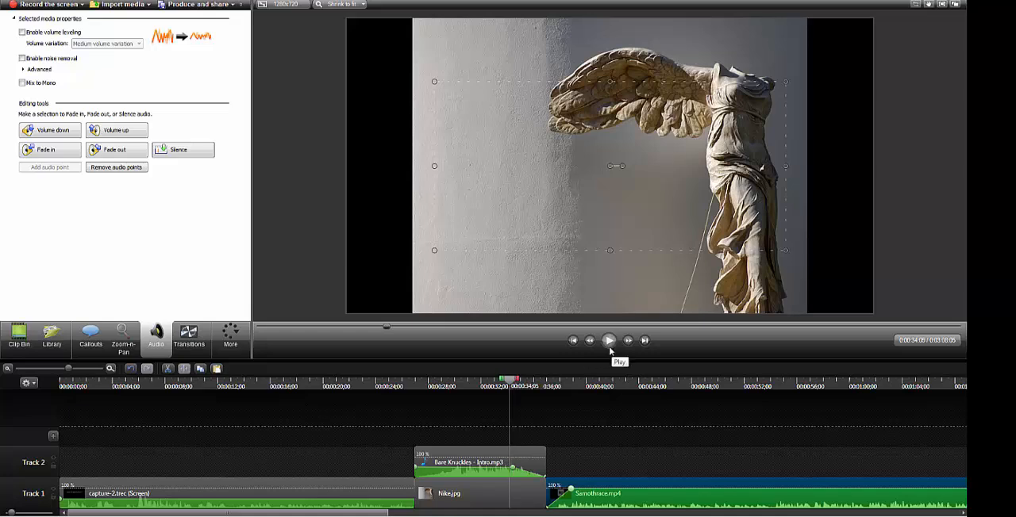
left_click(610, 346)
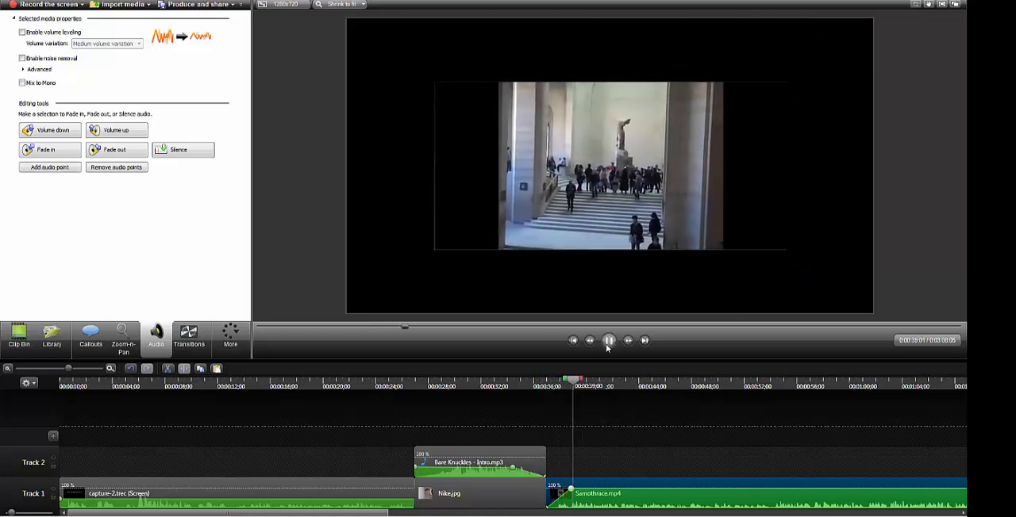
key("space")
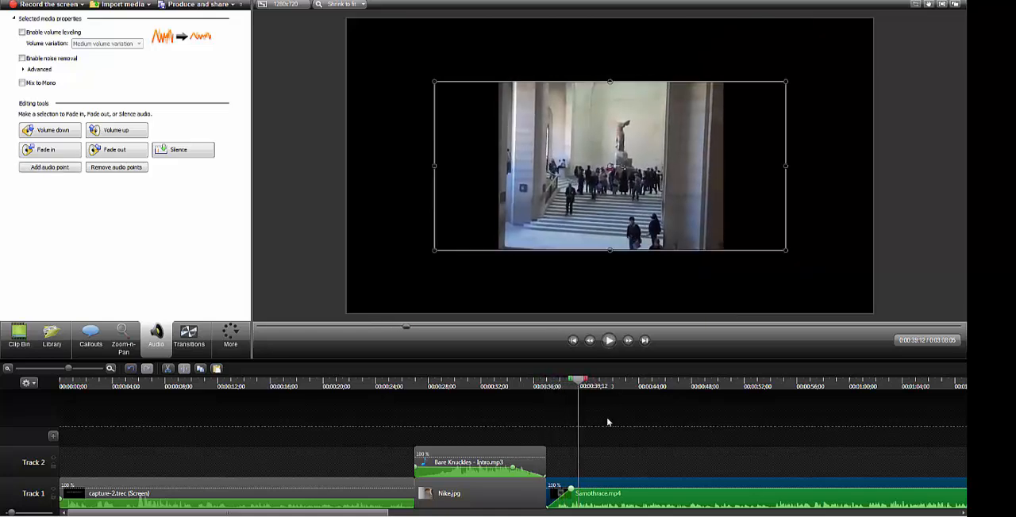
Collapse the Music - Bare Knuckles and Music - Coast to Coast folders in the library
left_click(52, 337)
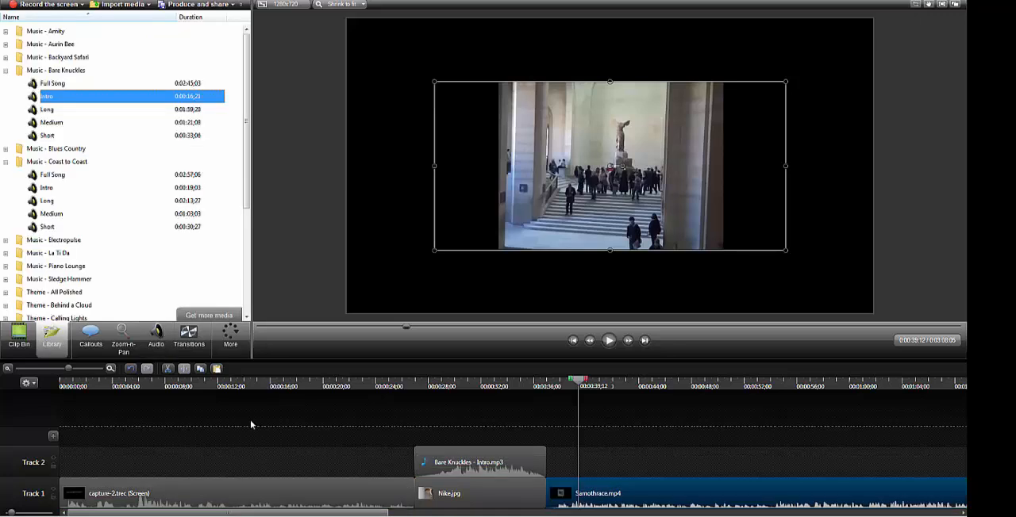
left_click(5, 71)
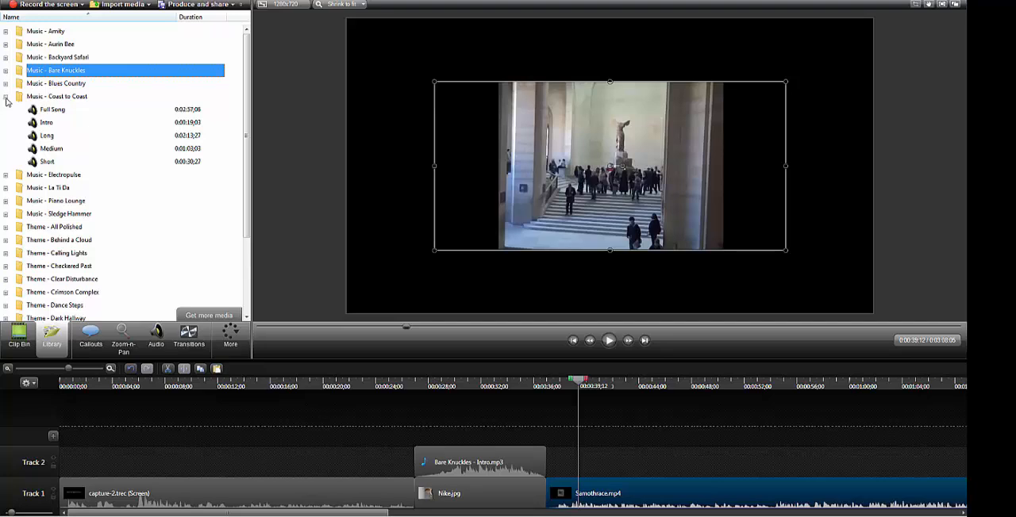
left_click(6, 97)
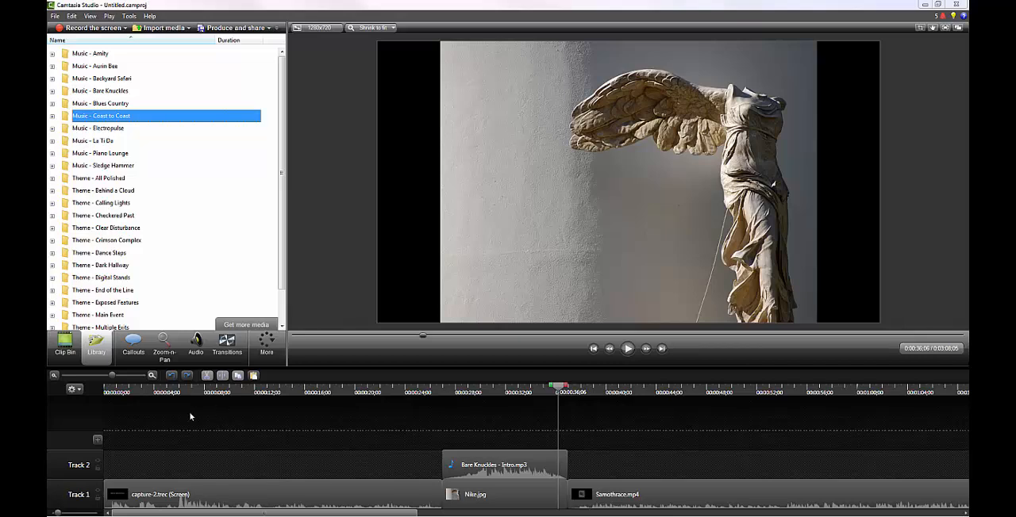
Add a Zoom-n-Pan at 0:00:56;03 on the Samothrace.mp4 clip, enlarging the arched hall to a scale of 164%
left_click(203, 348)
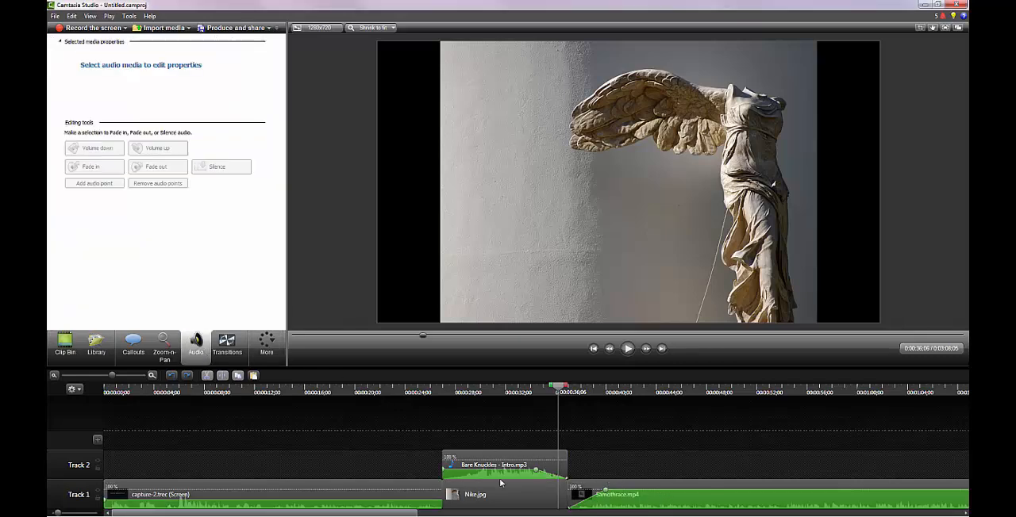
left_click(166, 349)
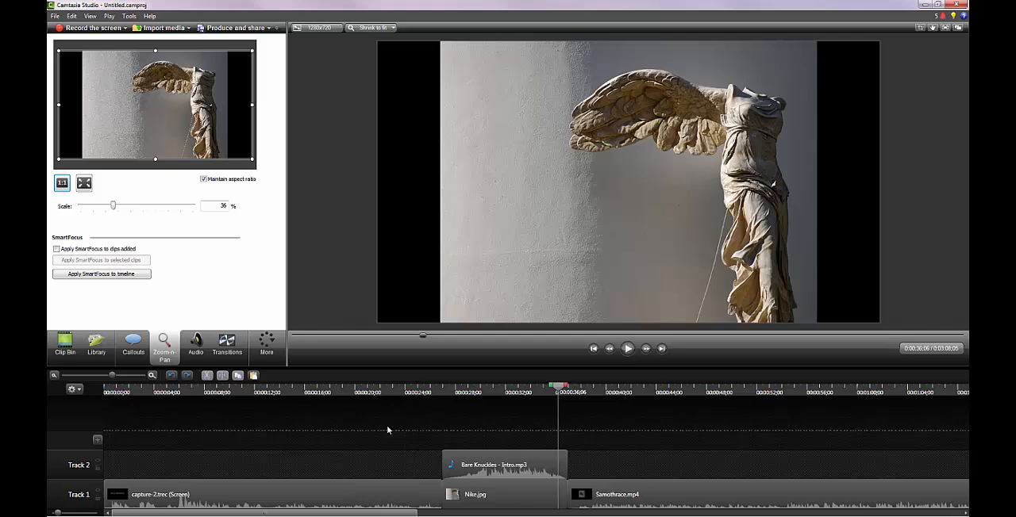
left_click_drag(562, 389, 812, 400)
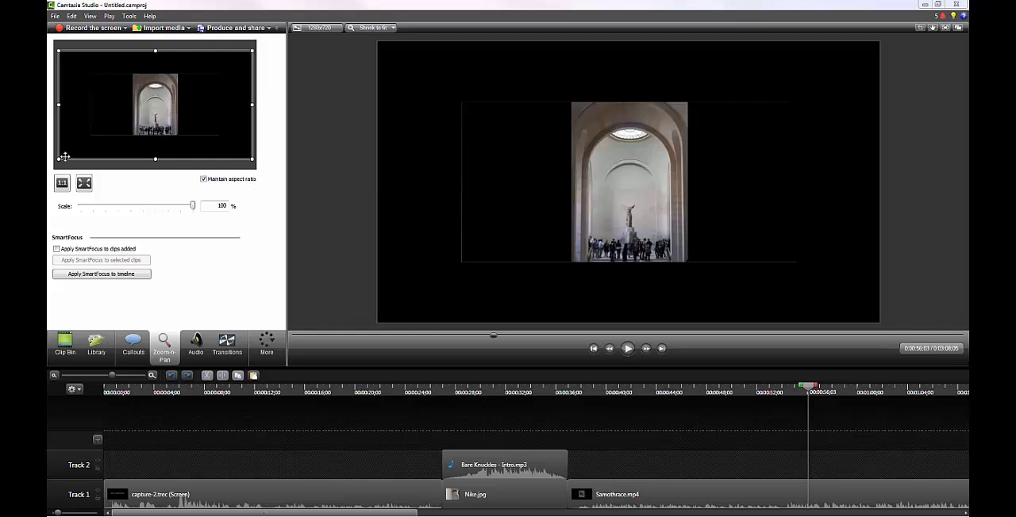
left_click_drag(57, 159, 124, 138)
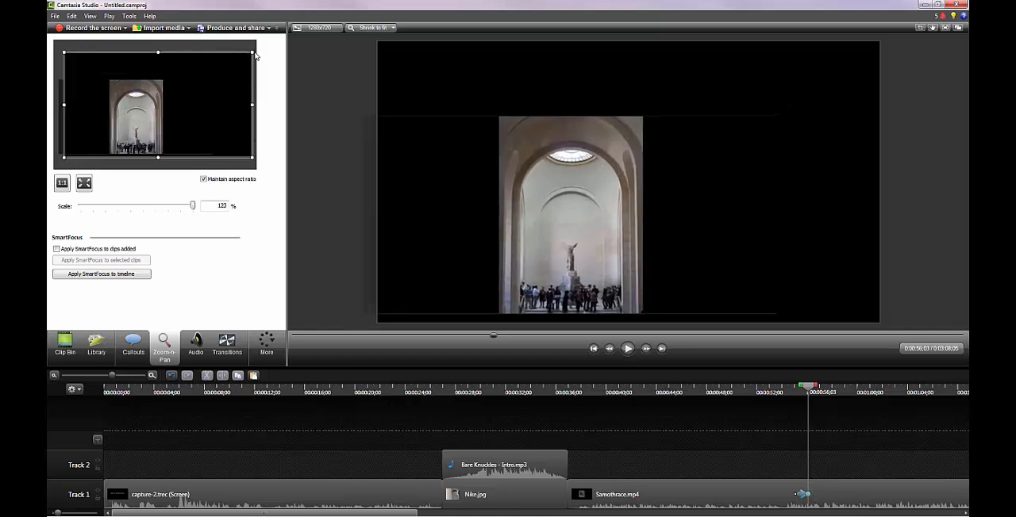
left_click_drag(253, 52, 227, 67)
left_click_drag(161, 69, 127, 77)
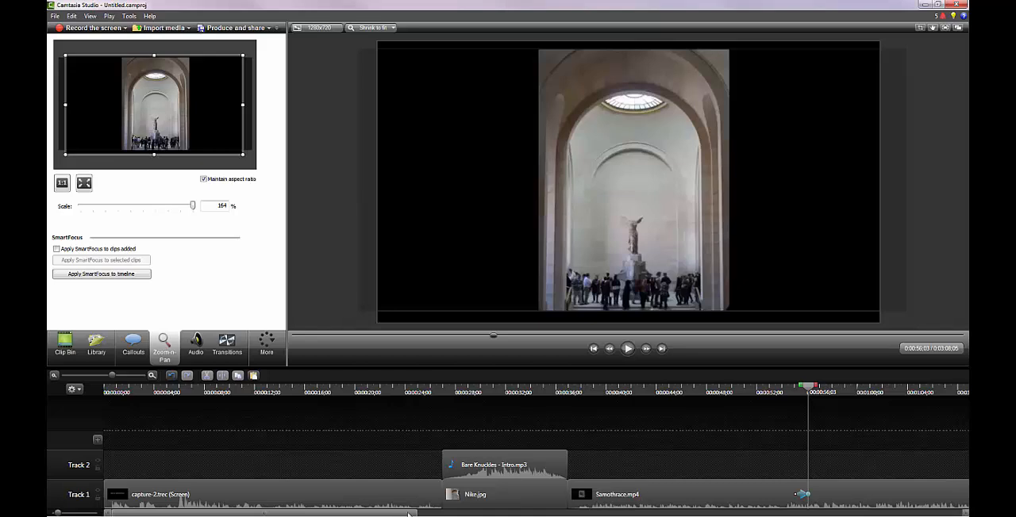
Lengthen the Zoom-n-Pan animation on the Samothrace.mp4 clip by starting it earlier, keeping its end at 0:00:56;03
left_click_drag(408, 514, 528, 515)
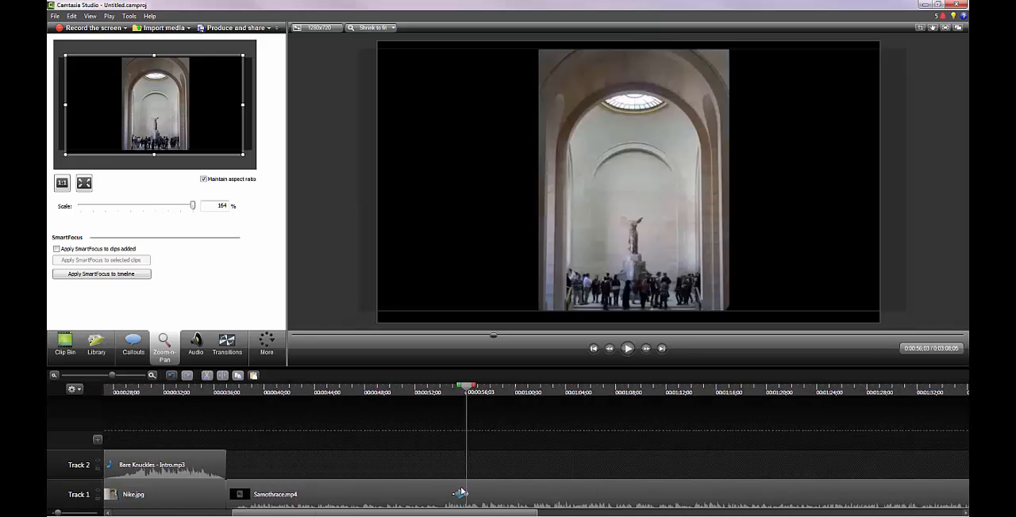
left_click_drag(460, 494, 463, 497)
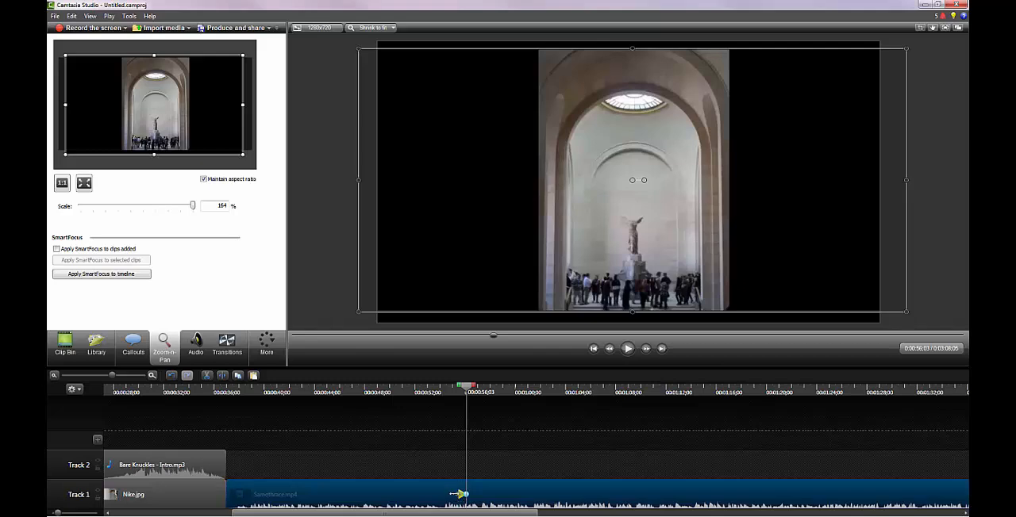
mouse_move(457, 495)
left_mouse_down()
mouse_move(354, 495)
mouse_move(444, 495)
left_mouse_up()
left_click(460, 498)
mouse_move(460, 498)
left_mouse_down()
mouse_move(508, 495)
mouse_move(461, 497)
left_mouse_up()
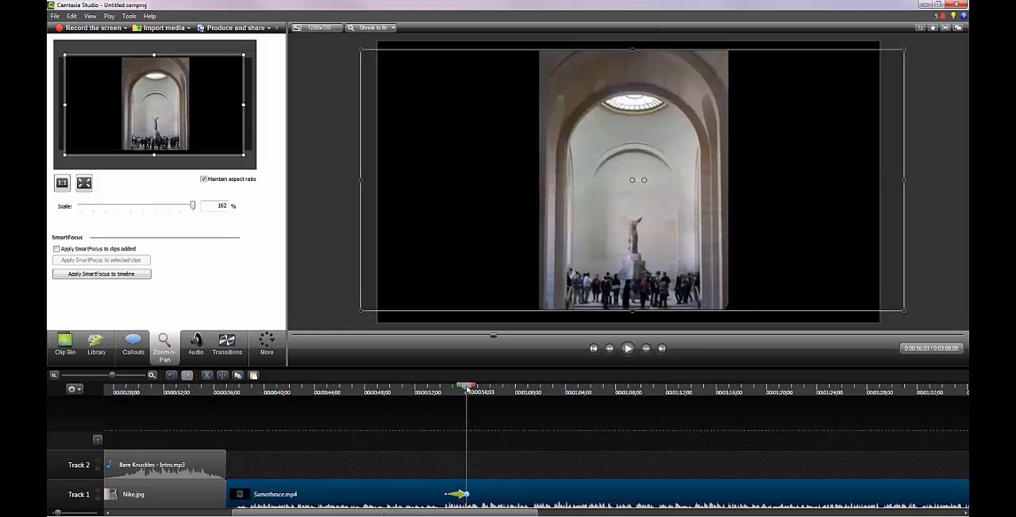
Play the Samothrace.mp4 clip from 0:00:53;03 through the lengthened zoom, and stop the playback
left_click_drag(467, 389, 429, 389)
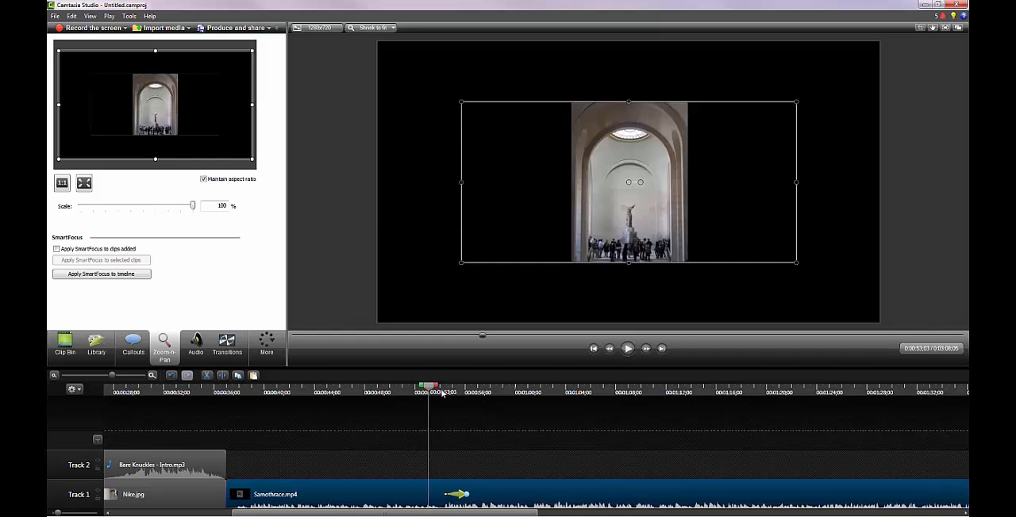
left_click(627, 350)
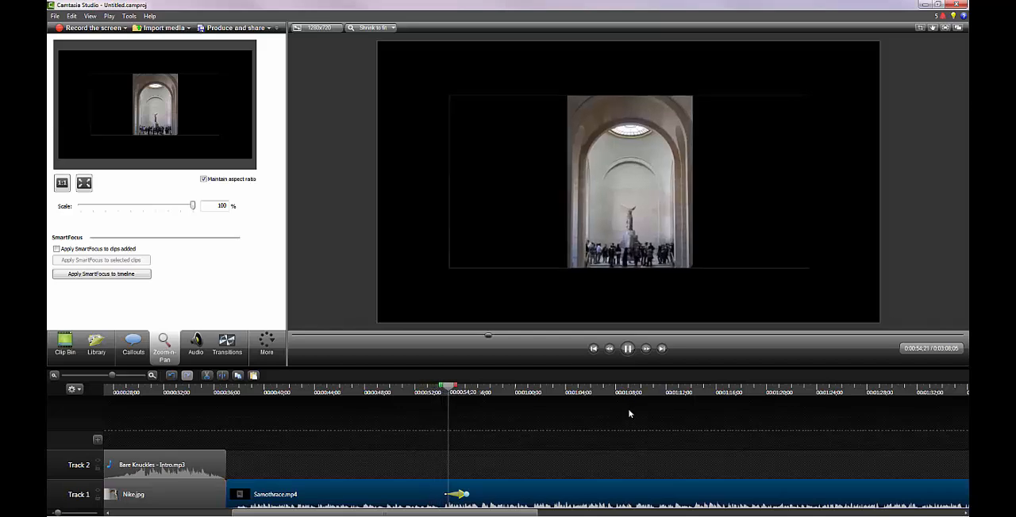
left_click(628, 350)
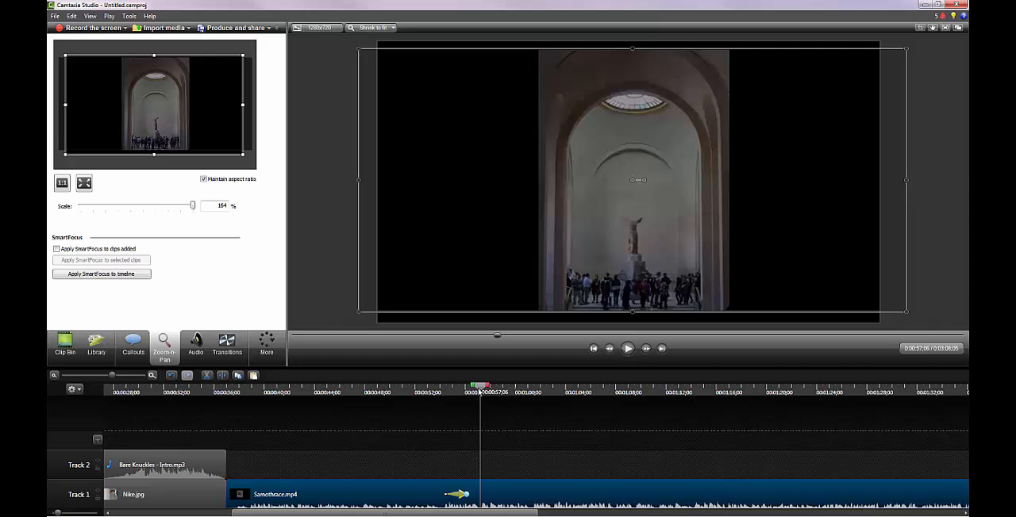
Add a second Zoom-n-Pan at 0:00:58;00 on the Samothrace.mp4 clip, scaling the media to fit the entire canvas
left_click_drag(478, 389, 489, 390)
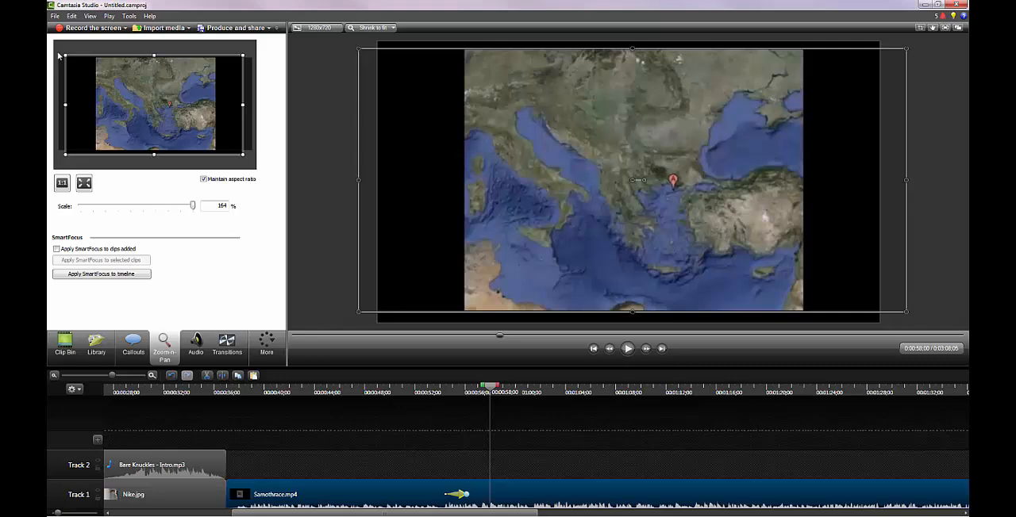
left_click(86, 184)
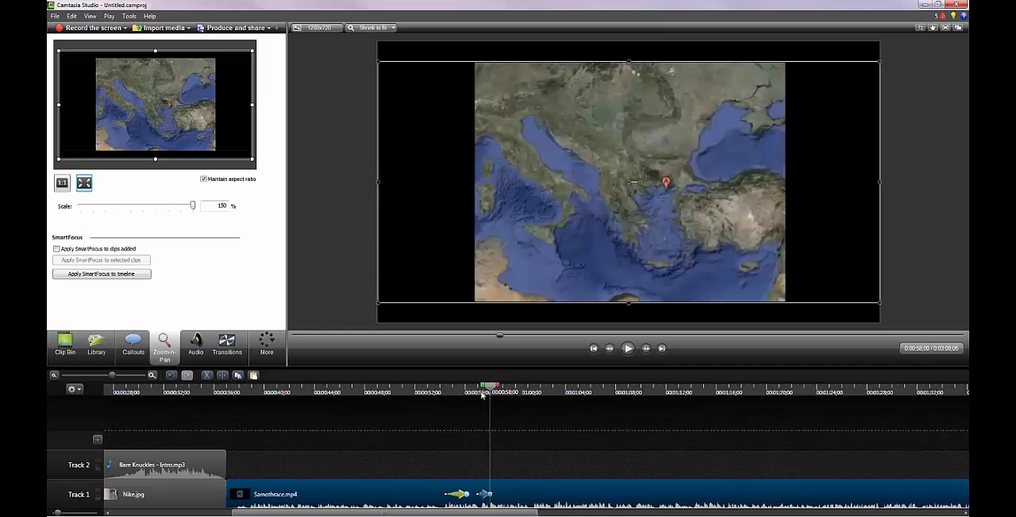
mouse_move(490, 389)
left_mouse_down()
mouse_move(473, 391)
mouse_move(489, 388)
left_mouse_up()
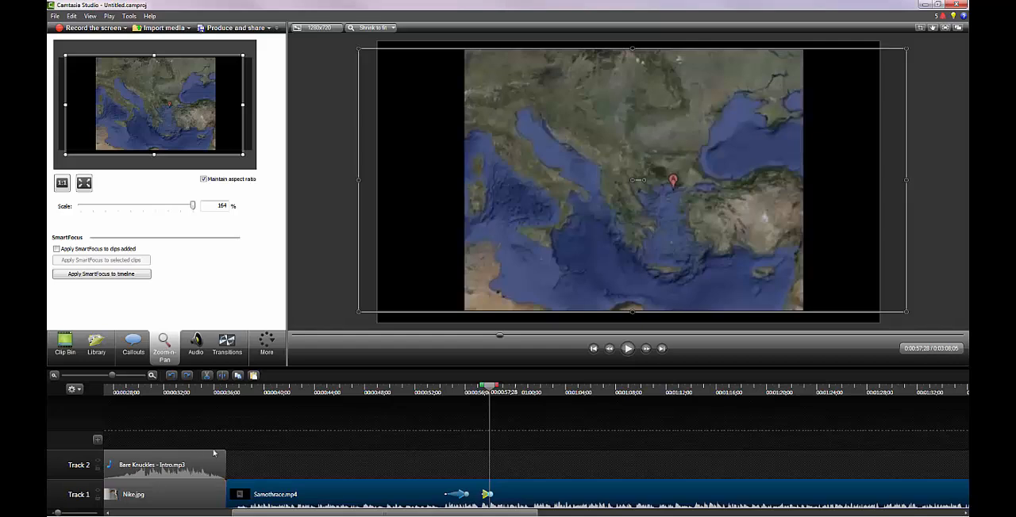
Add a Fold transition between the capture-2.trec and Nike.jpg clips on Track 1
left_click_drag(281, 514, 277, 514)
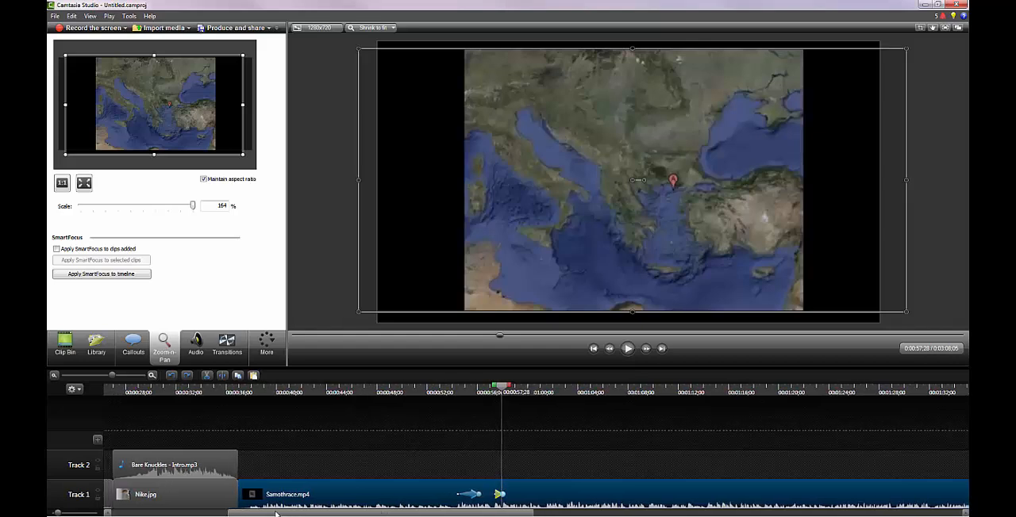
left_click(238, 339)
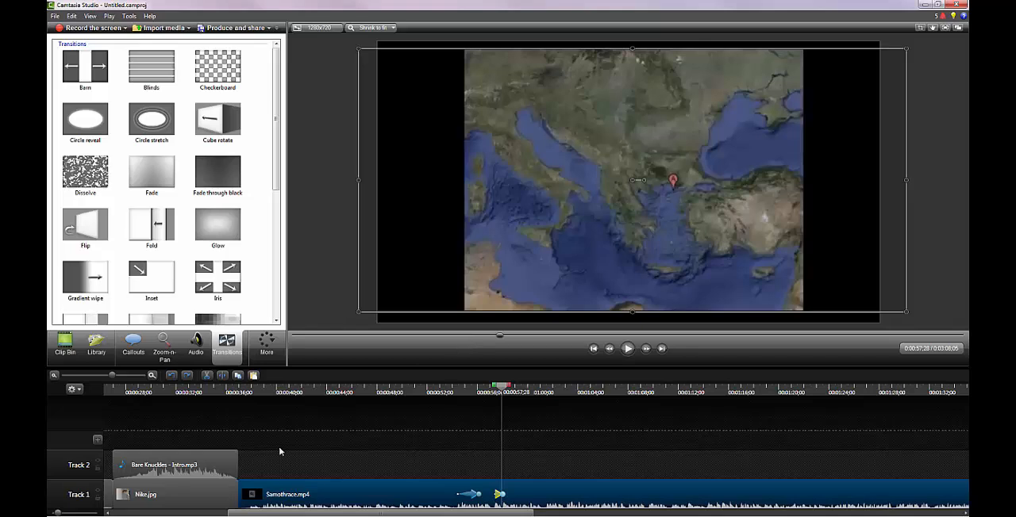
left_click_drag(281, 514, 150, 514)
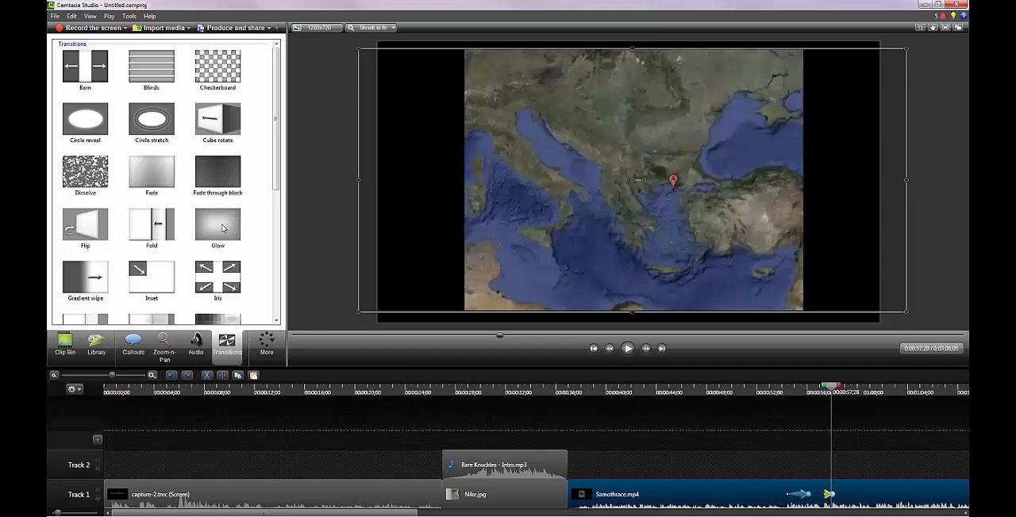
left_click(154, 227)
left_click_drag(152, 236, 445, 500)
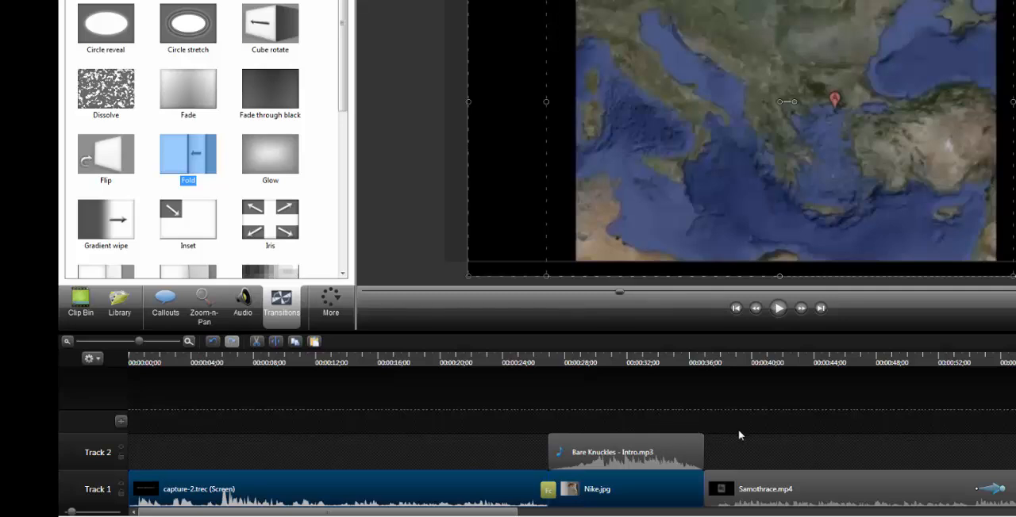
Play the Fold transition from 0:00:26;09 into the Nike.jpg clip, and stop the playback
left_click(188, 342)
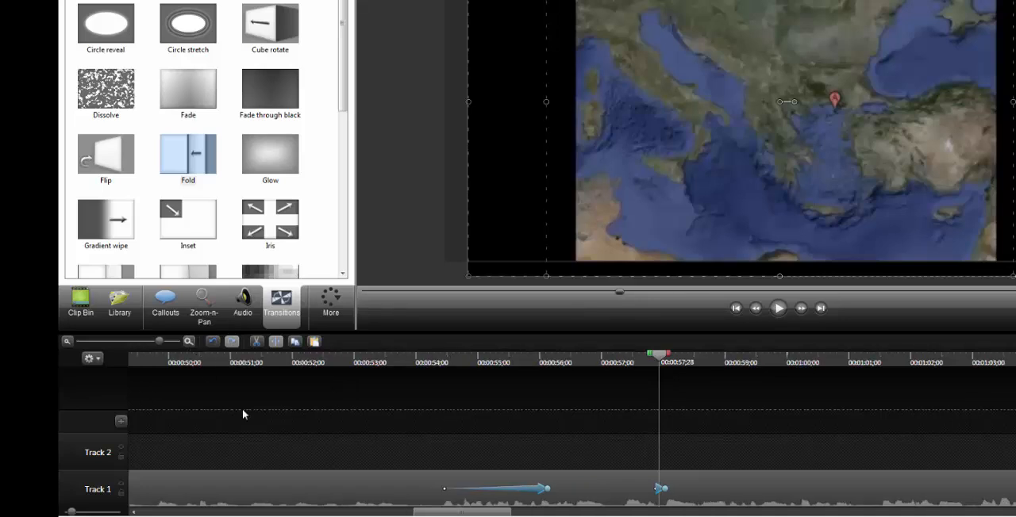
left_click_drag(494, 512, 344, 512)
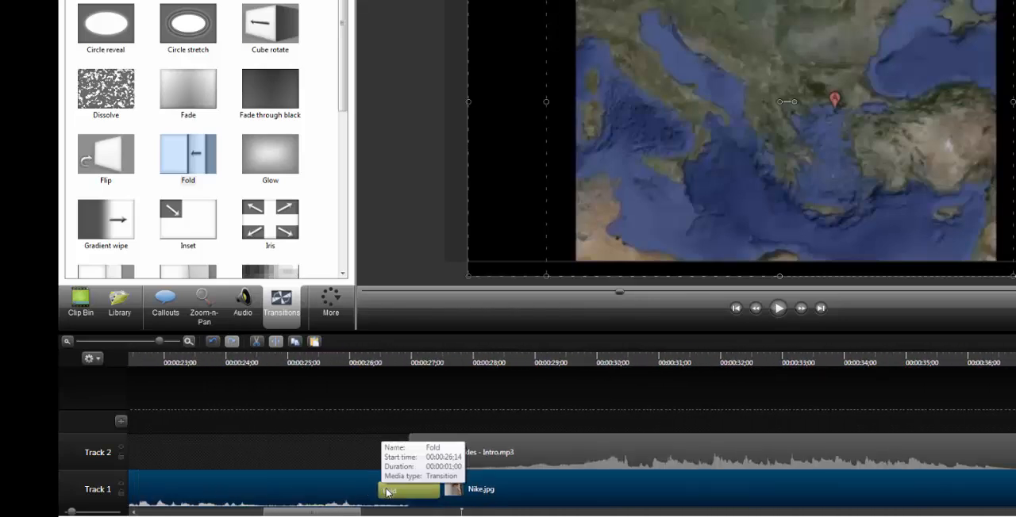
left_click(370, 362)
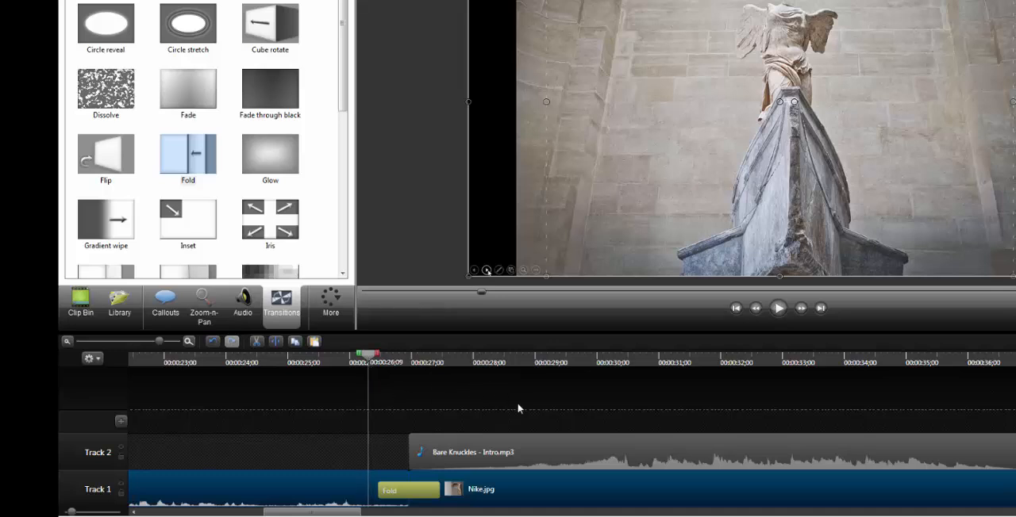
left_click(779, 308)
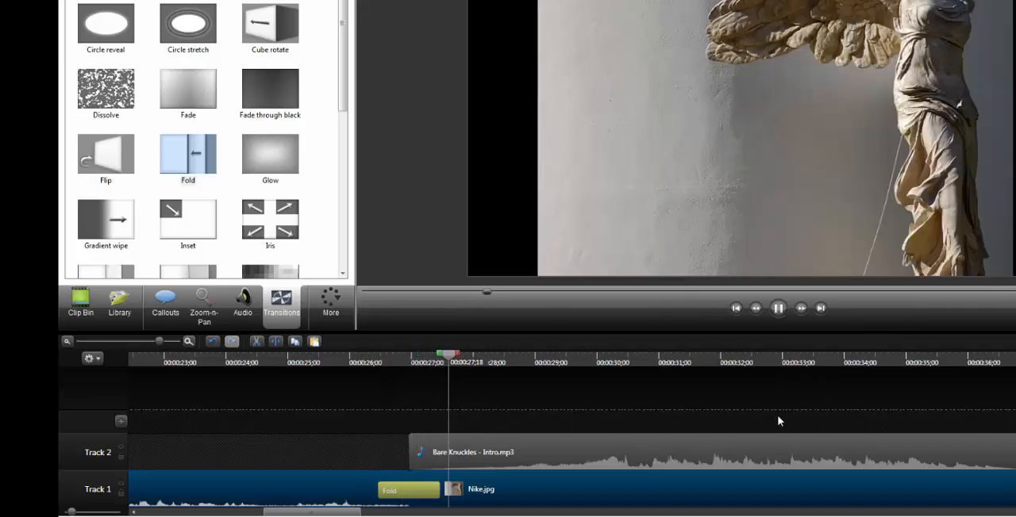
left_click(779, 309)
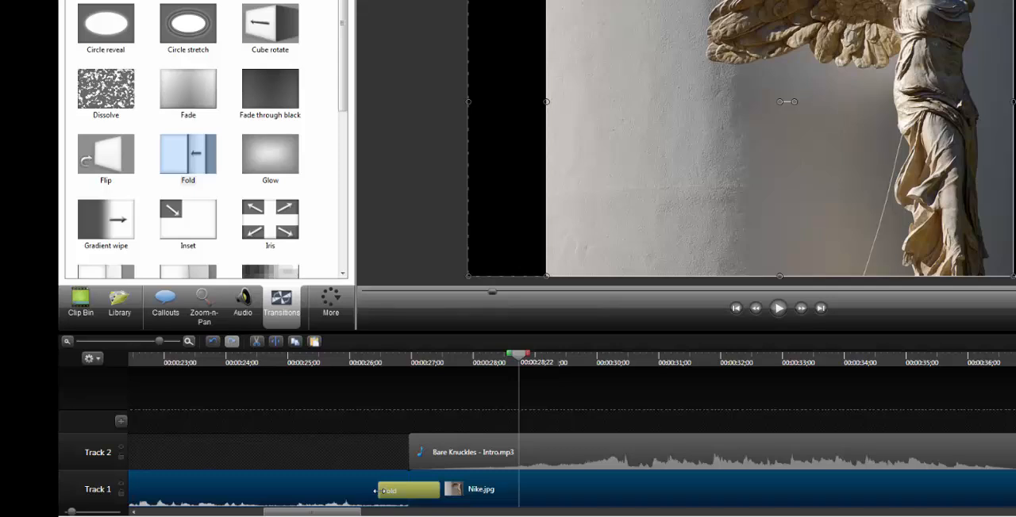
Lengthen the Fold transition before Nike.jpg and play it from about 0:00:25;00 to check the slower effect
left_click_drag(375, 491, 332, 494)
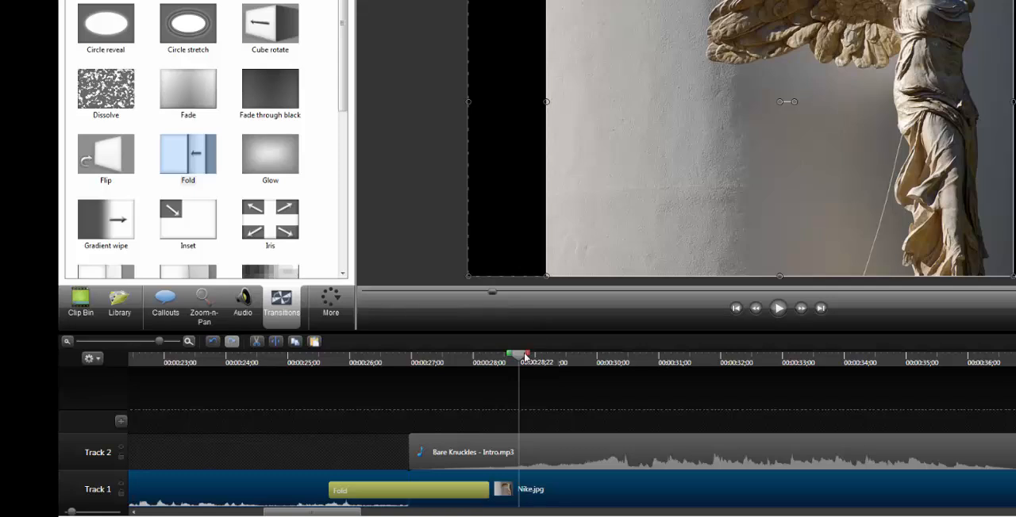
left_click_drag(519, 355, 288, 355)
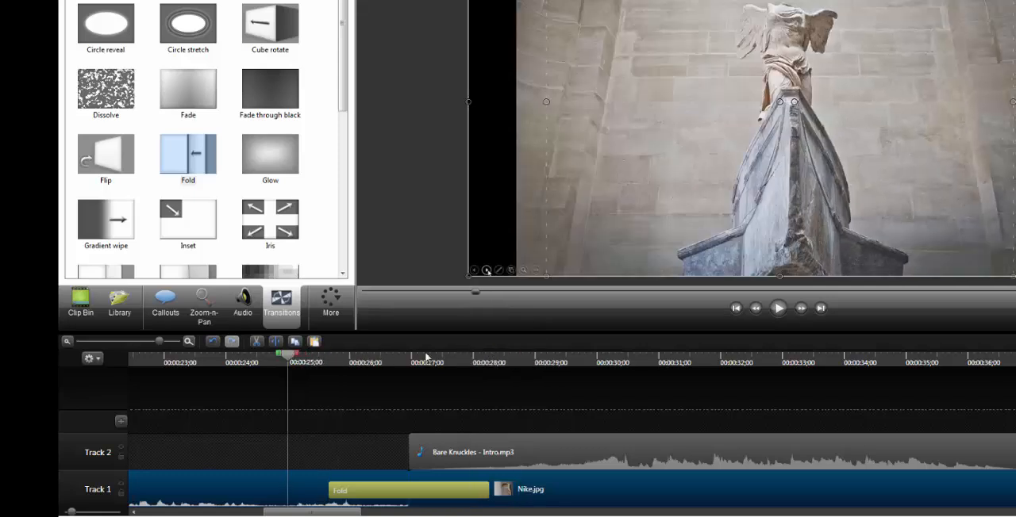
left_click(777, 310)
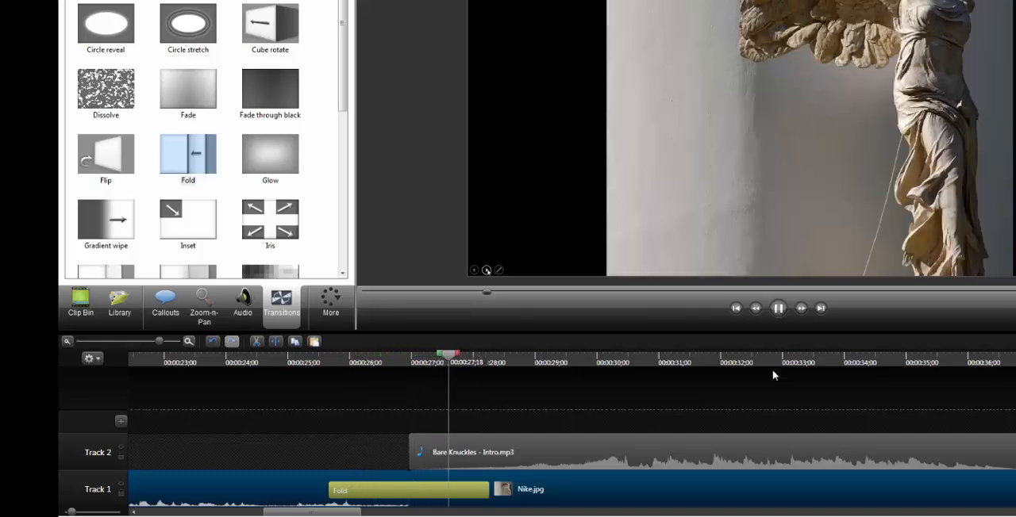
left_click(778, 309)
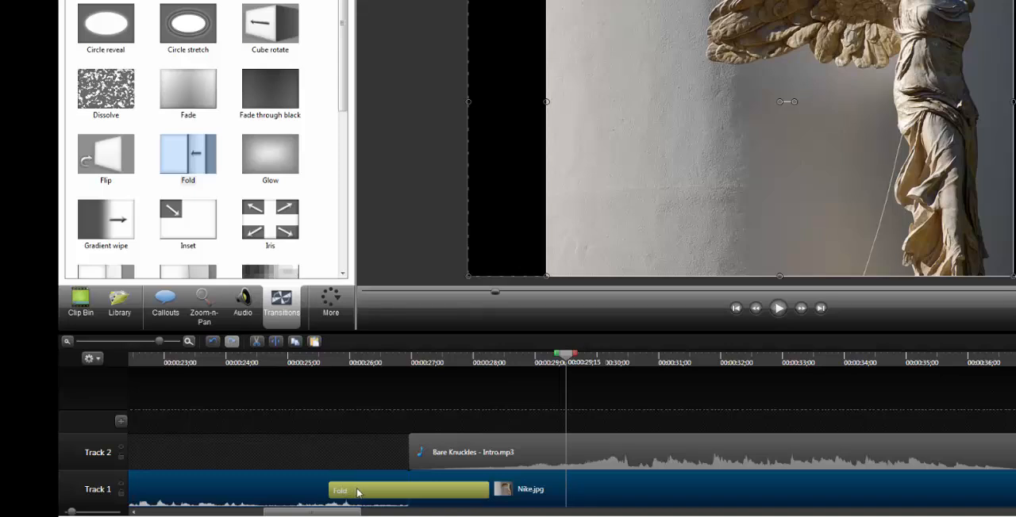
Replace the Fold transition between capture-2.trec and Nike.jpg with Fade through black, and extend its duration to 02:06
key("Delete")
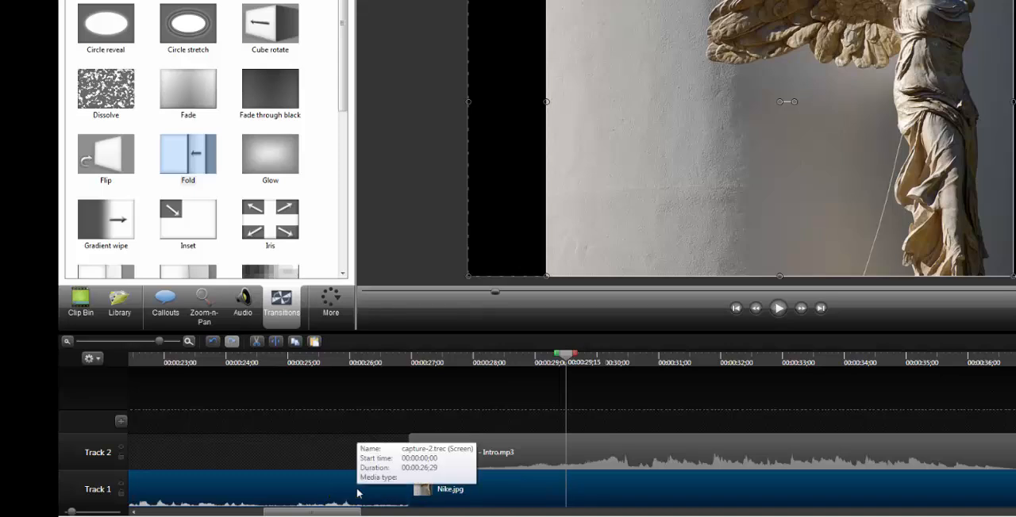
left_click(265, 96)
left_click_drag(265, 96, 400, 475)
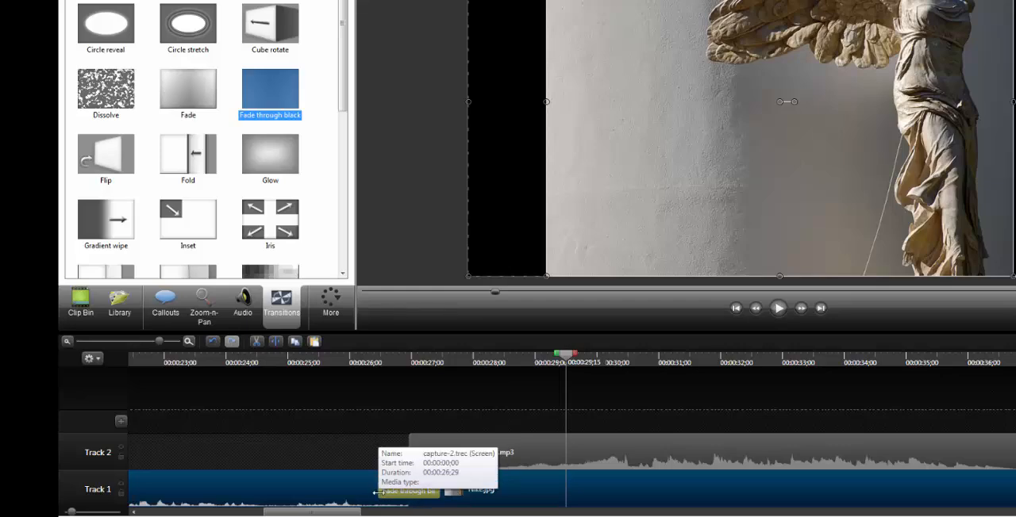
left_click_drag(378, 493, 337, 492)
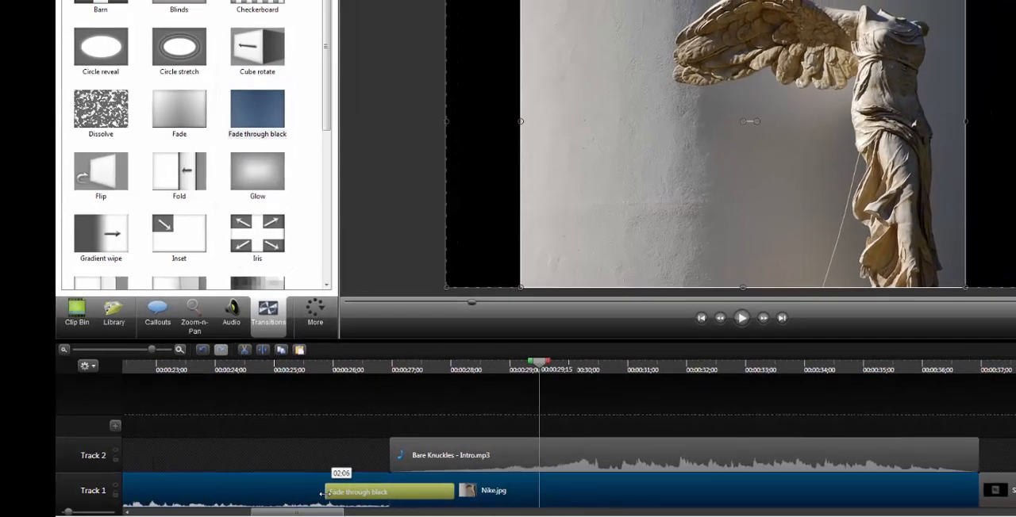
Play the Fade through black transition from 0:00:25;02 into the Nike.jpg clip, and stop the playback
left_click_drag(539, 362, 278, 372)
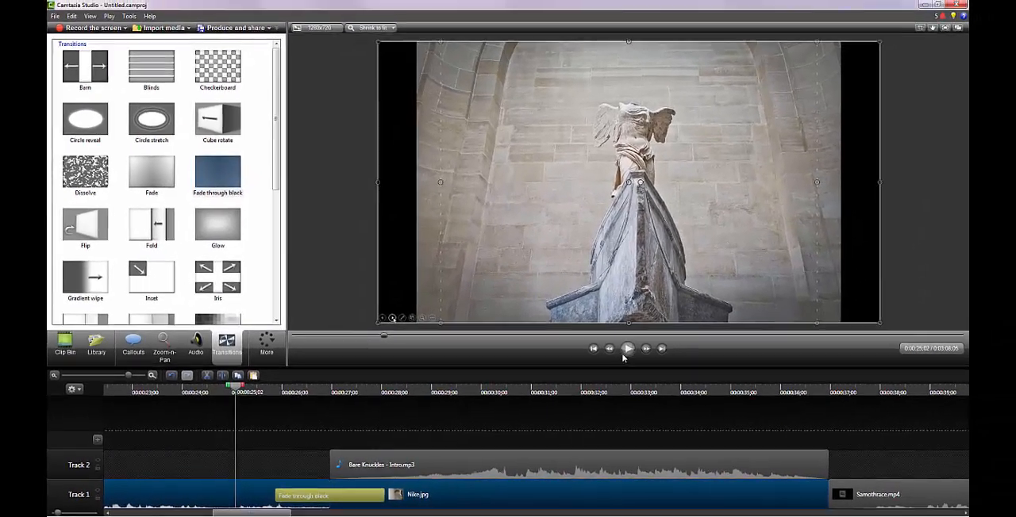
left_click(627, 348)
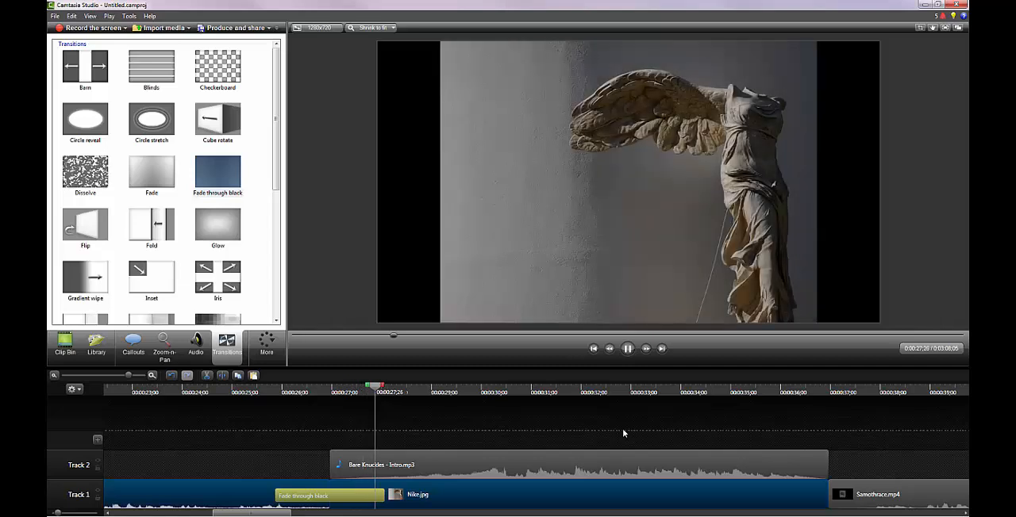
left_click(627, 349)
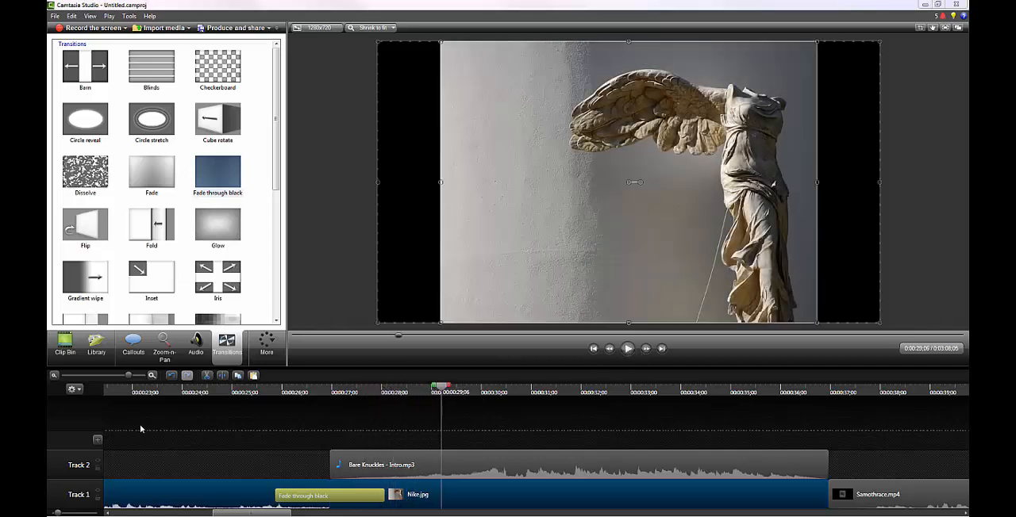
Add a Sketch Motion oval callout at 0:00:56;01 over the Samothrace.mp4 clip, and move it down onto the statue
left_click(134, 346)
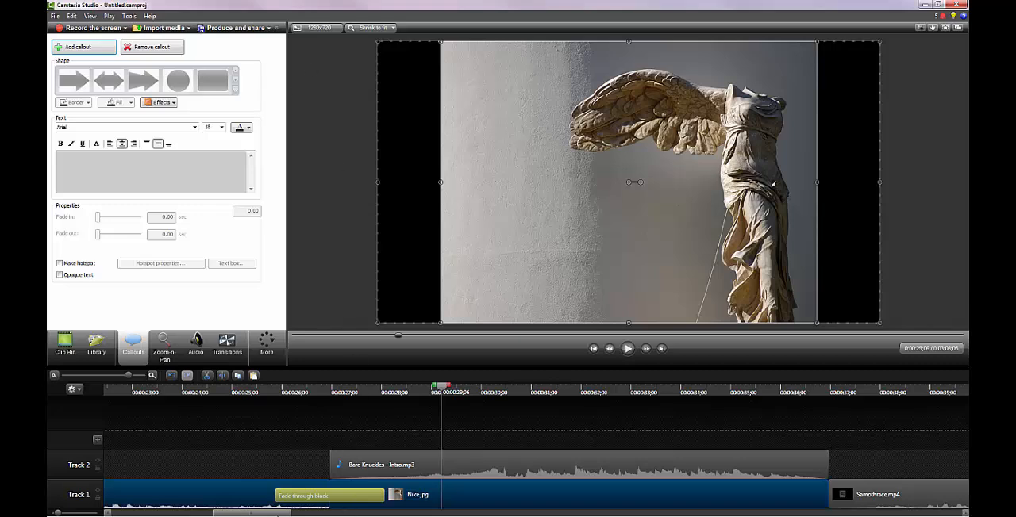
left_click_drag(285, 515, 408, 516)
left_click(415, 393)
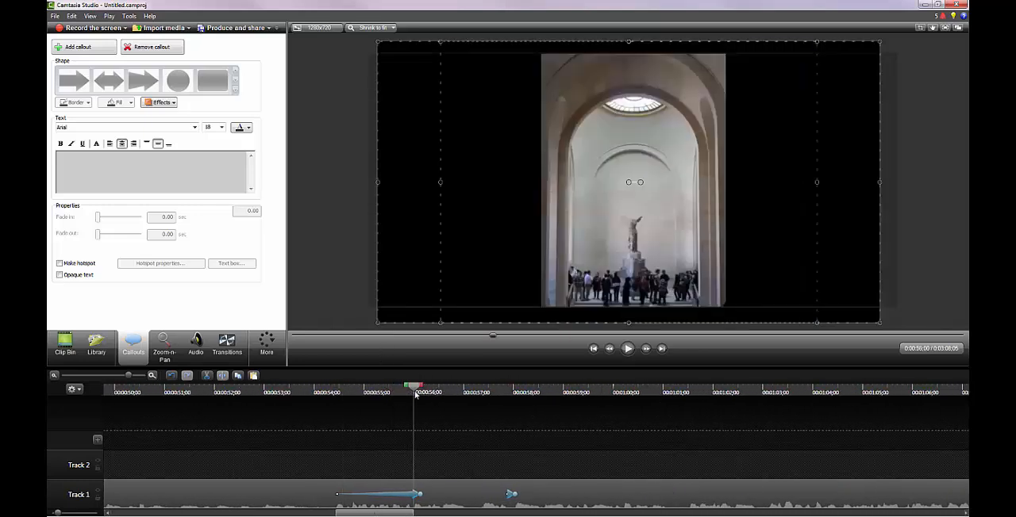
left_click(418, 392)
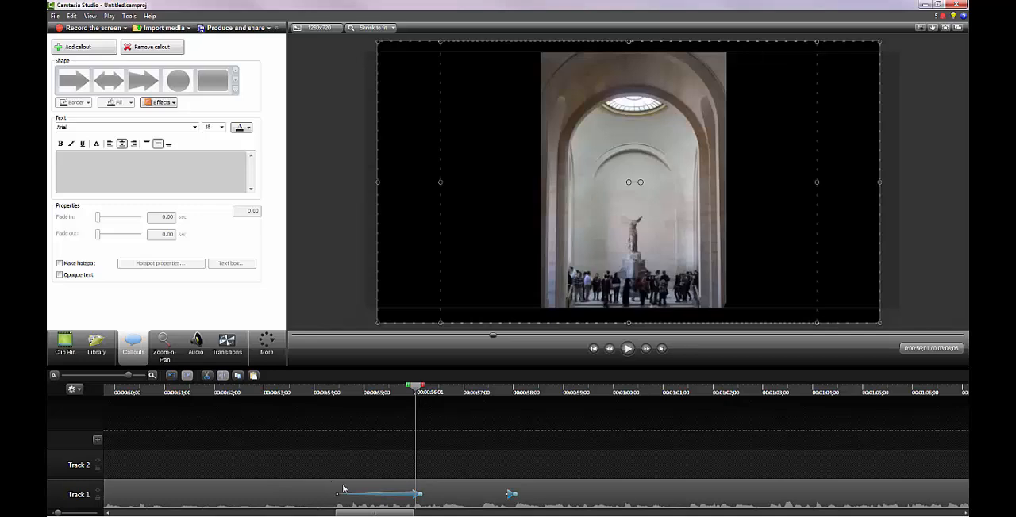
left_click(433, 504)
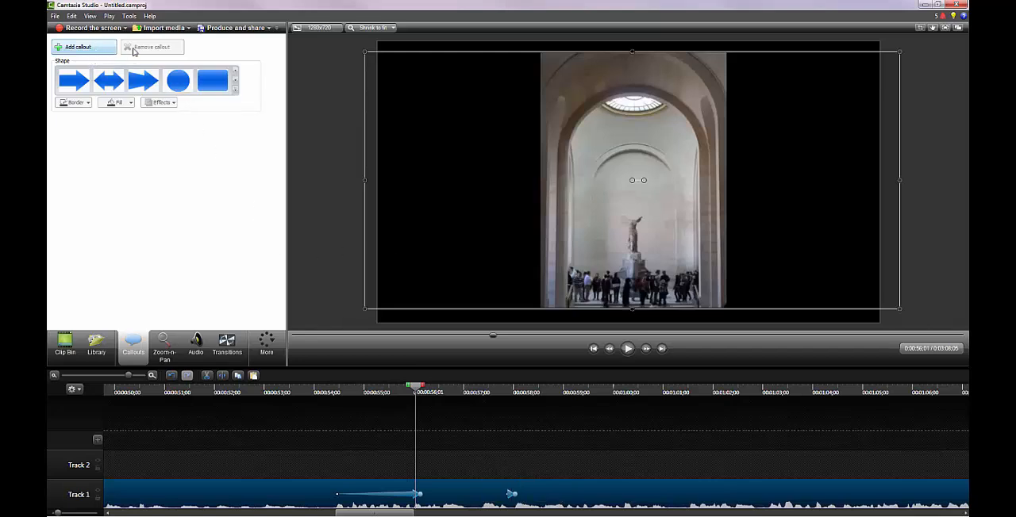
left_click(236, 91)
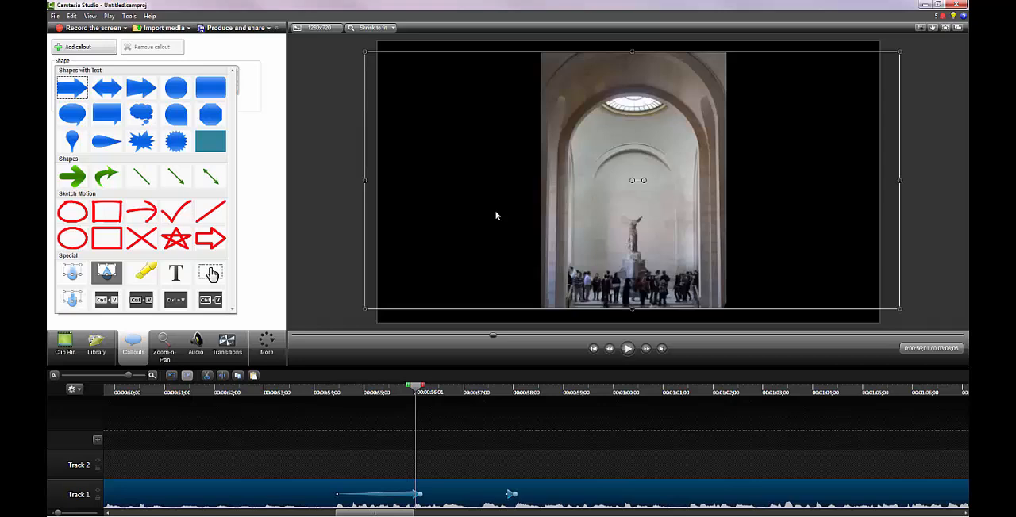
left_click(71, 213)
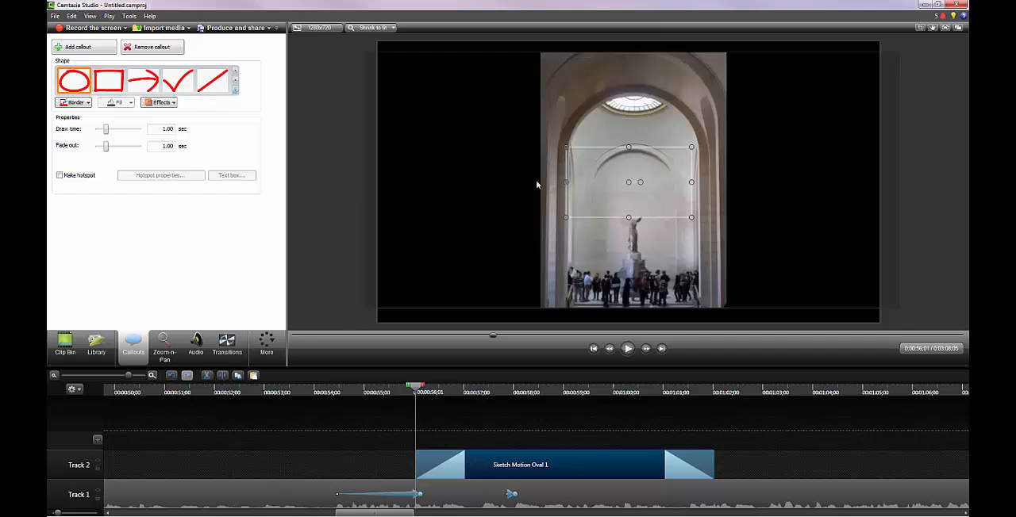
left_click_drag(635, 182, 648, 237)
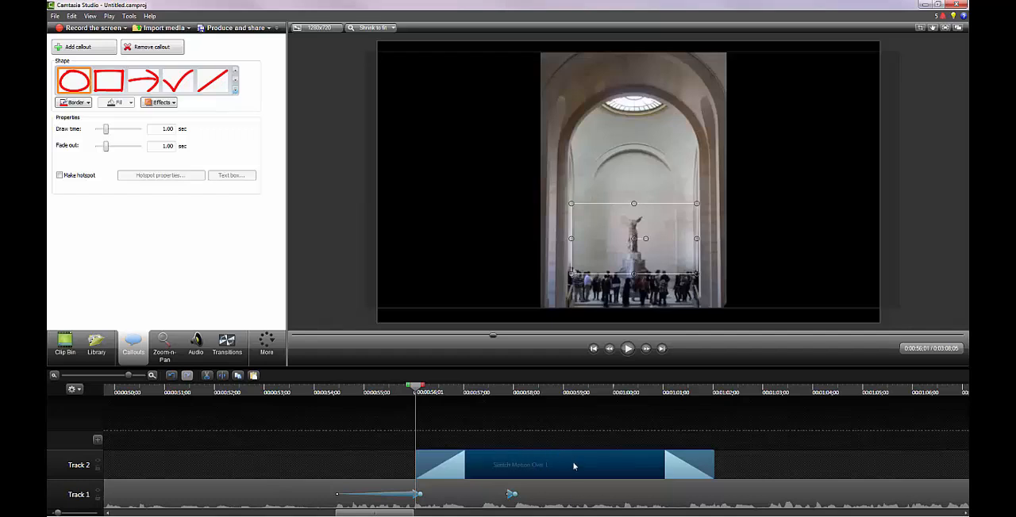
Set the duration of the Sketch Motion oval callout on Track 2 to 3 seconds
right_click(537, 465)
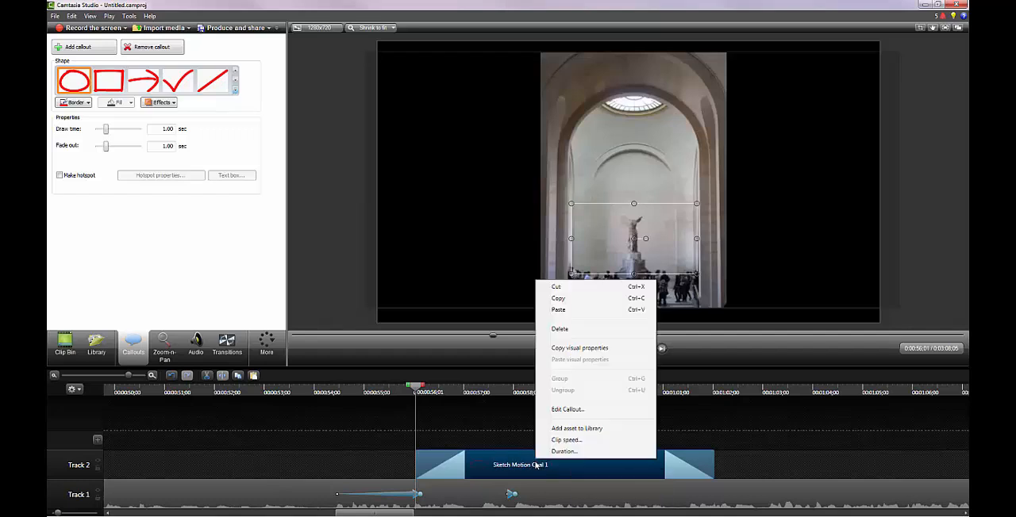
left_click(567, 452)
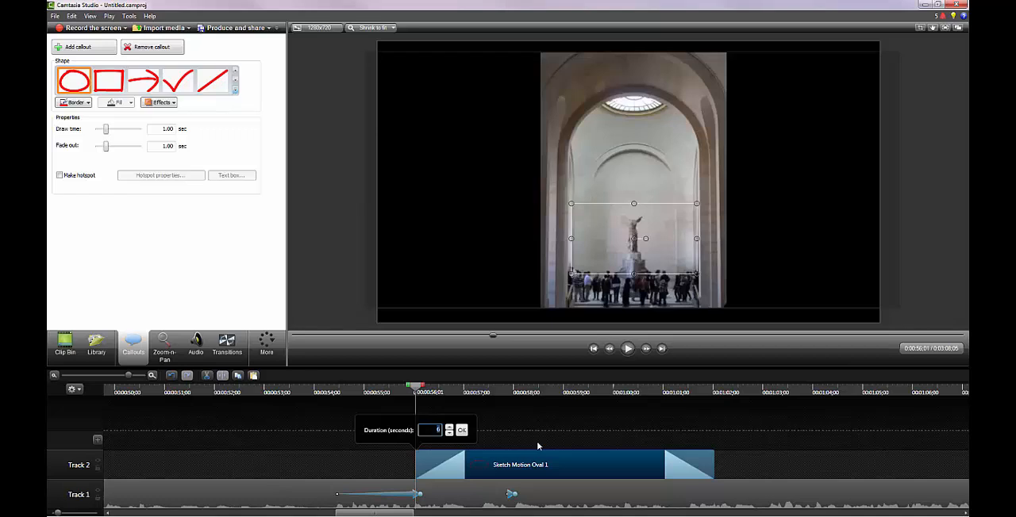
type("3")
key("Return")
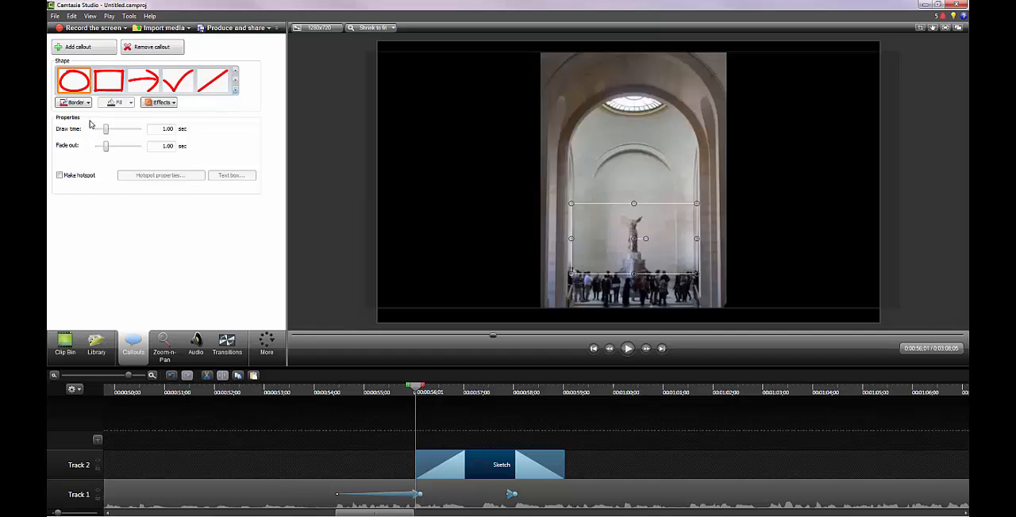
mouse_move(107, 132)
left_mouse_down()
mouse_move(138, 132)
mouse_move(96, 133)
mouse_move(127, 137)
mouse_move(107, 138)
mouse_move(117, 150)
mouse_move(107, 150)
mouse_move(106, 135)
left_mouse_up()
Play the oval callout from 0:00:54;26, stop the playback, and move the playhead to 0:00:58;22 to check its fade-out
left_click_drag(419, 387, 362, 388)
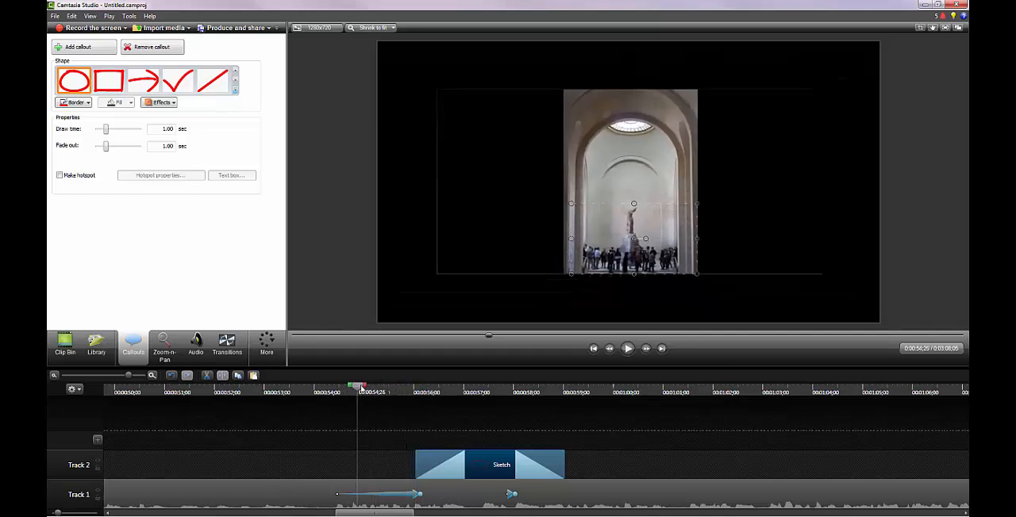
left_click(627, 349)
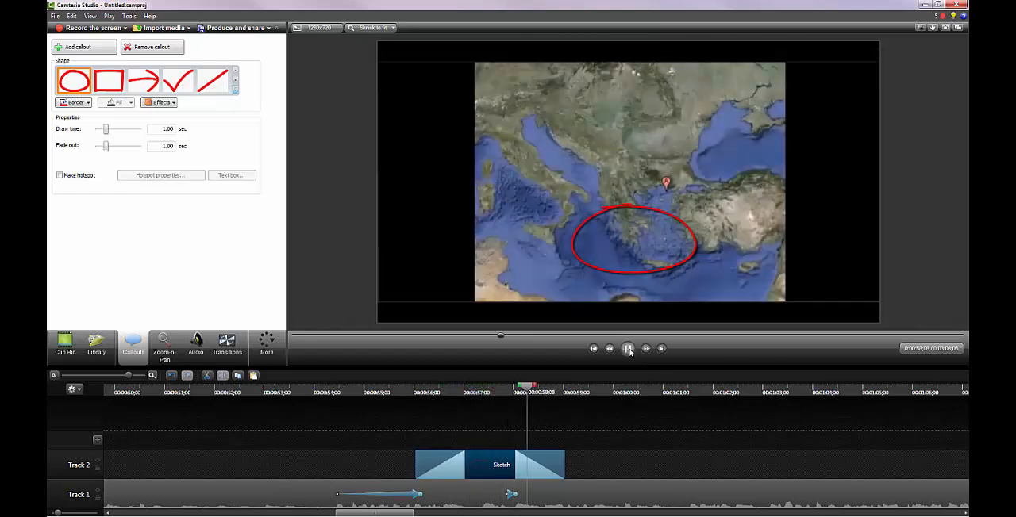
key("space")
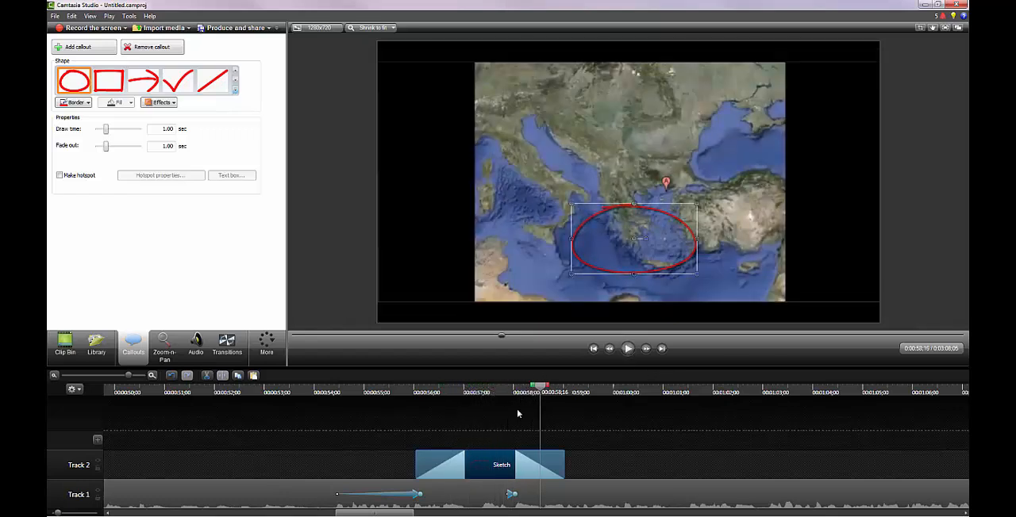
mouse_move(543, 389)
left_mouse_down()
mouse_move(562, 389)
mouse_move(553, 386)
left_mouse_up()
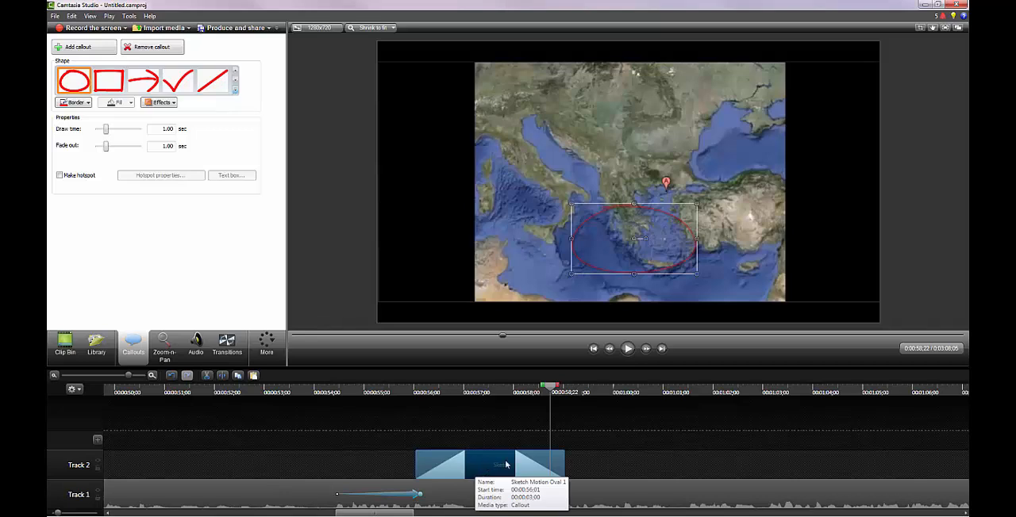
Move the Sketch Motion oval callout earlier on Track 2 to start at 0:00:55;02, and play it from 0:00:54;04
left_click_drag(503, 464, 452, 463)
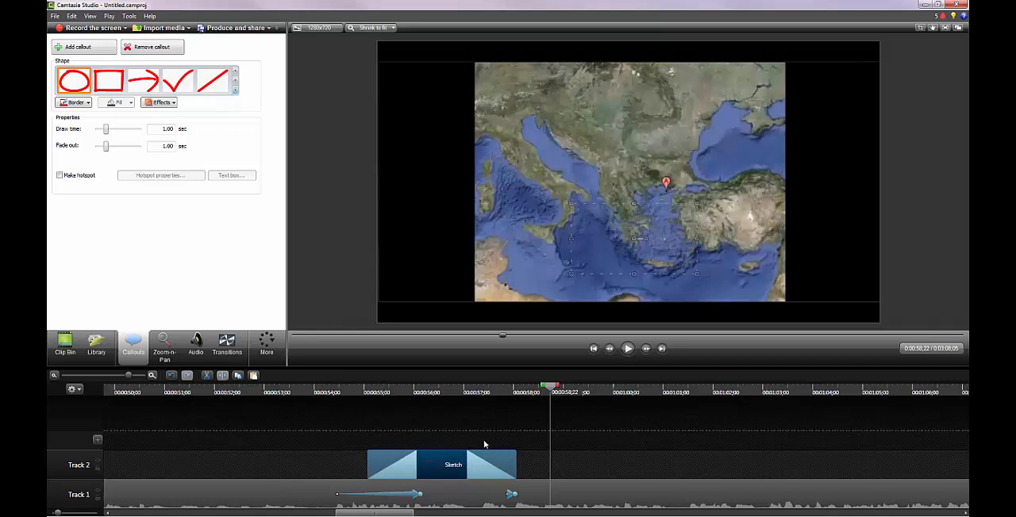
left_click(321, 389)
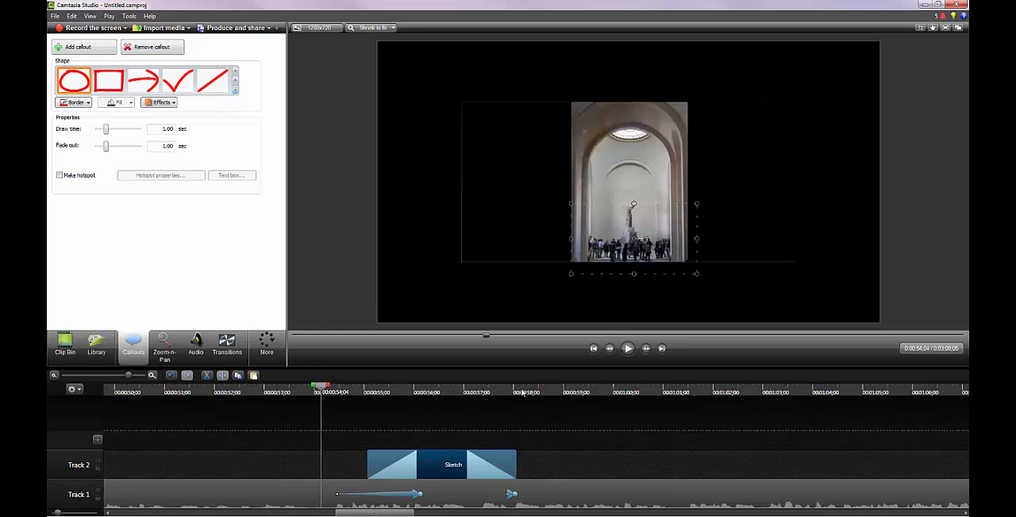
left_click(627, 354)
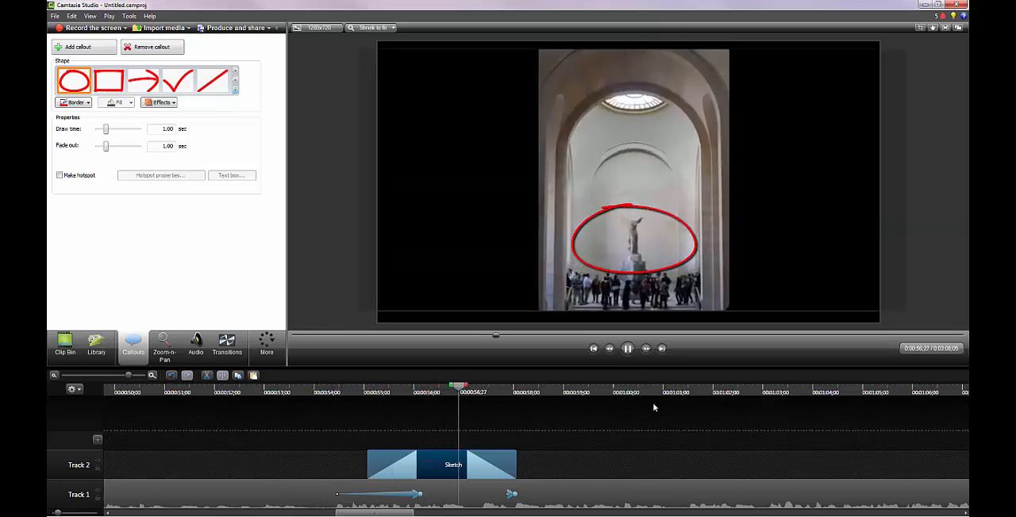
left_click(628, 350)
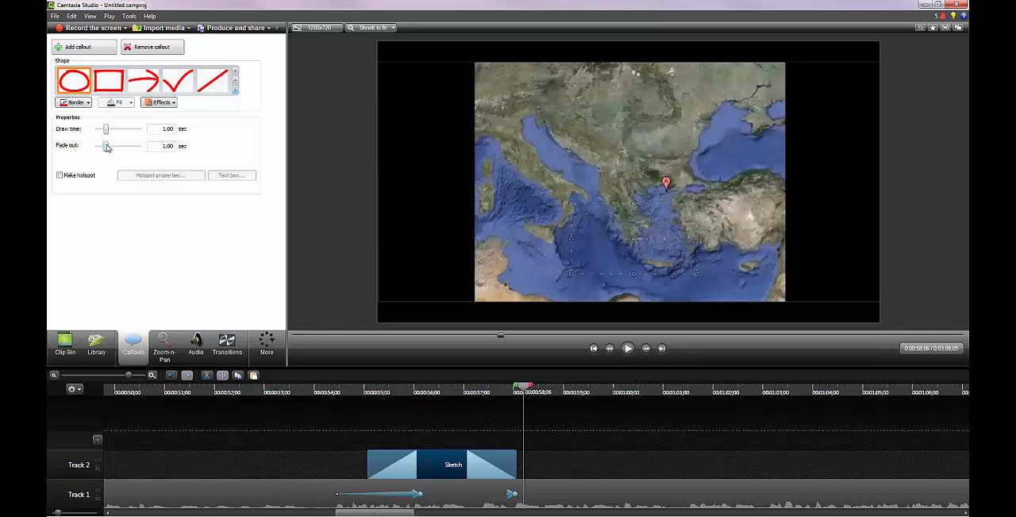
Shorten the oval callout's fade-out to 0.63 sec, and nudge the oval slightly up over the statue at 0:00:56;11
left_click_drag(107, 149, 103, 149)
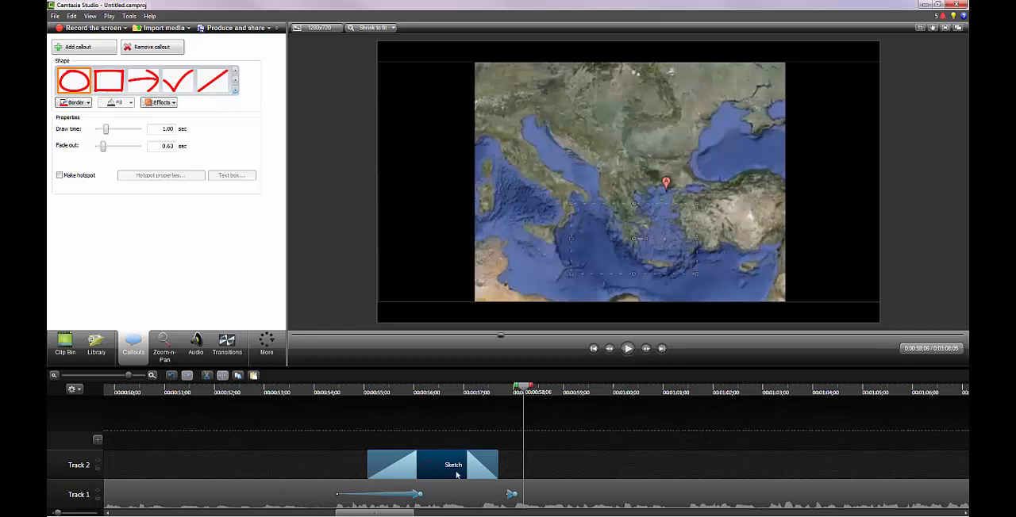
left_click(432, 390)
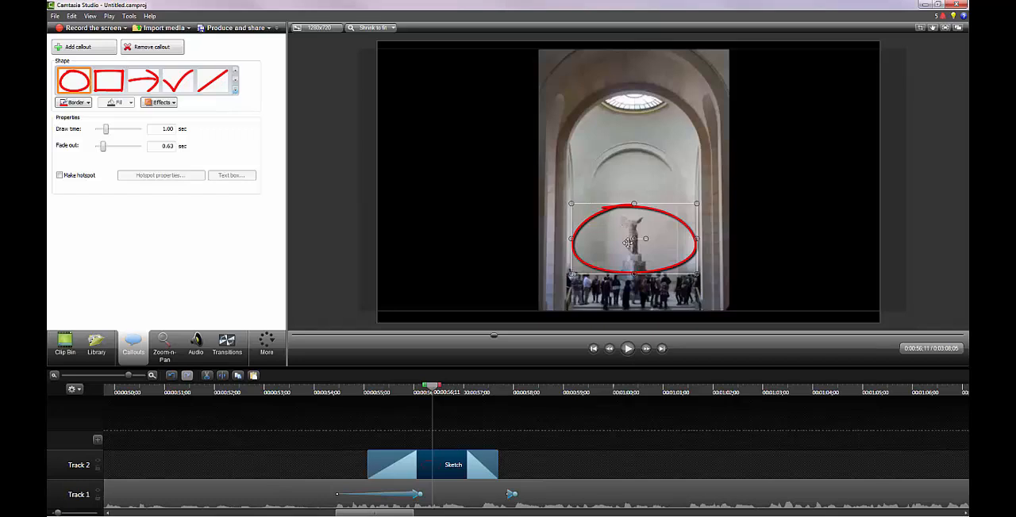
left_click_drag(628, 244, 628, 242)
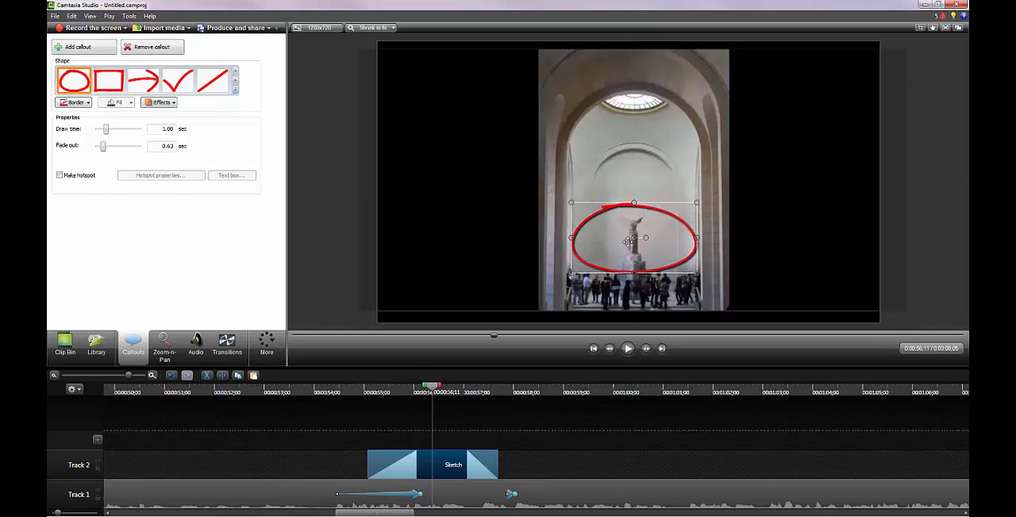
Try the simple rectangle, filled rounded rectangle and arrow shapes on the selected callout, and restore the Sketch Motion oval
left_click(236, 90)
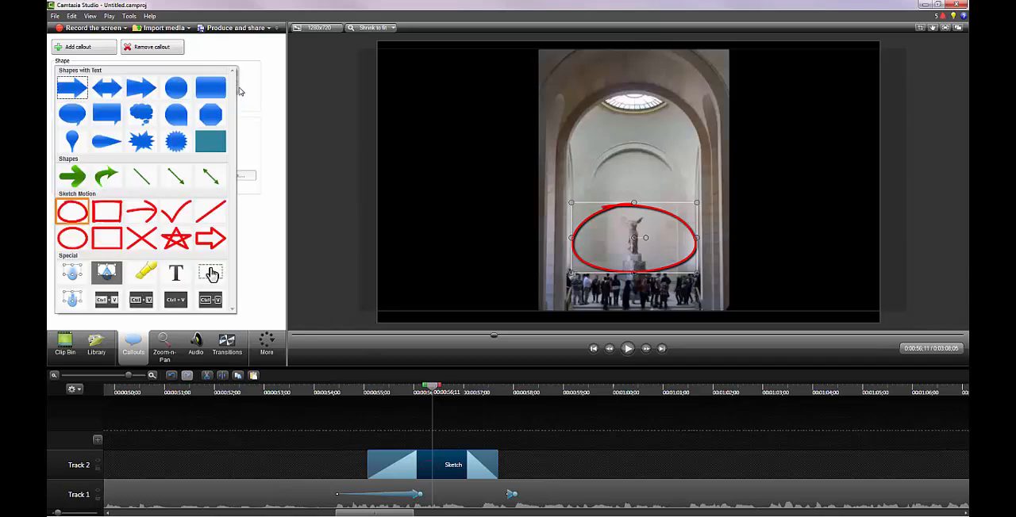
left_click(210, 141)
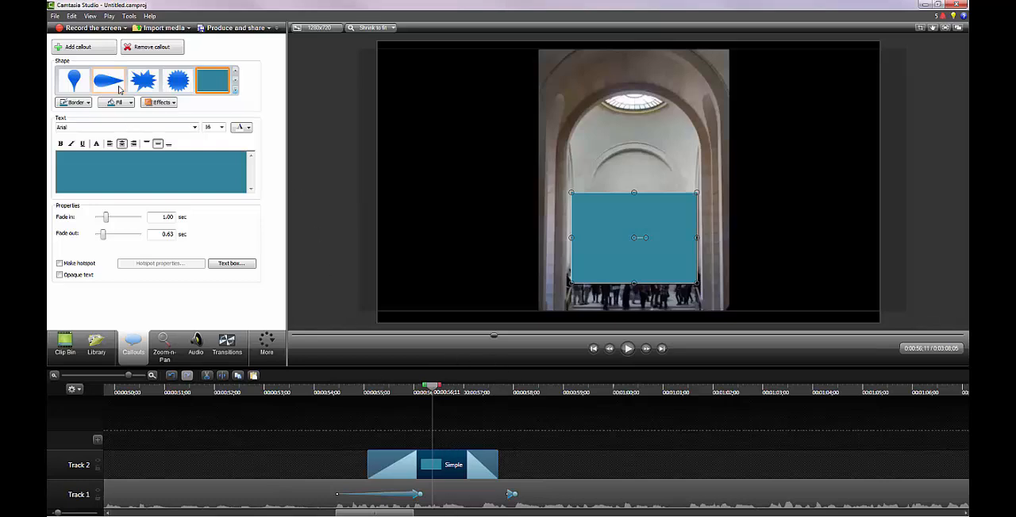
left_click(235, 90)
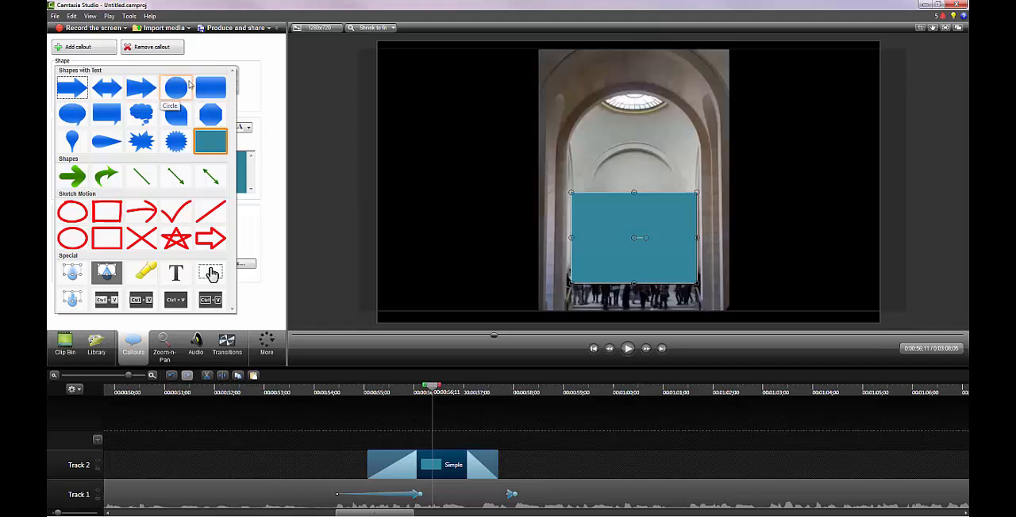
left_click(210, 93)
left_click(73, 80)
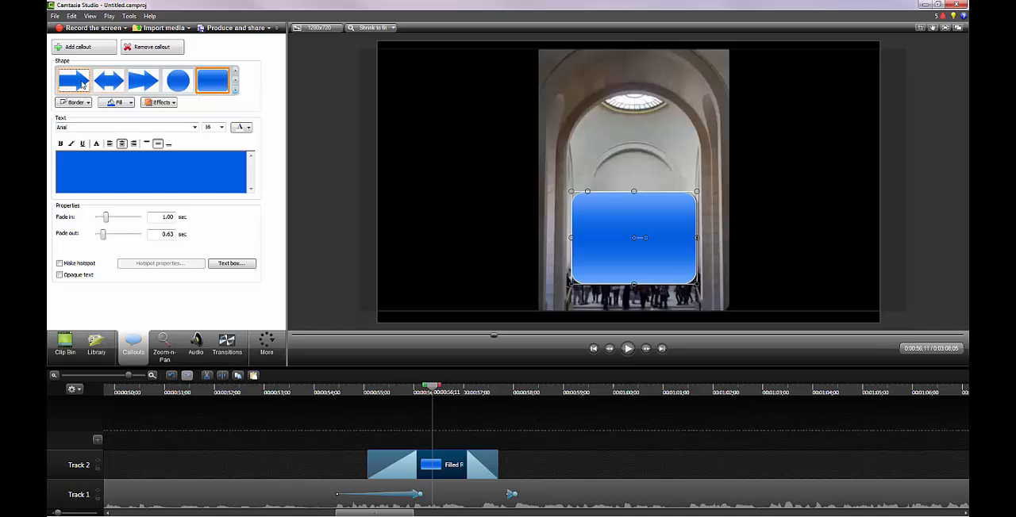
left_click(235, 89)
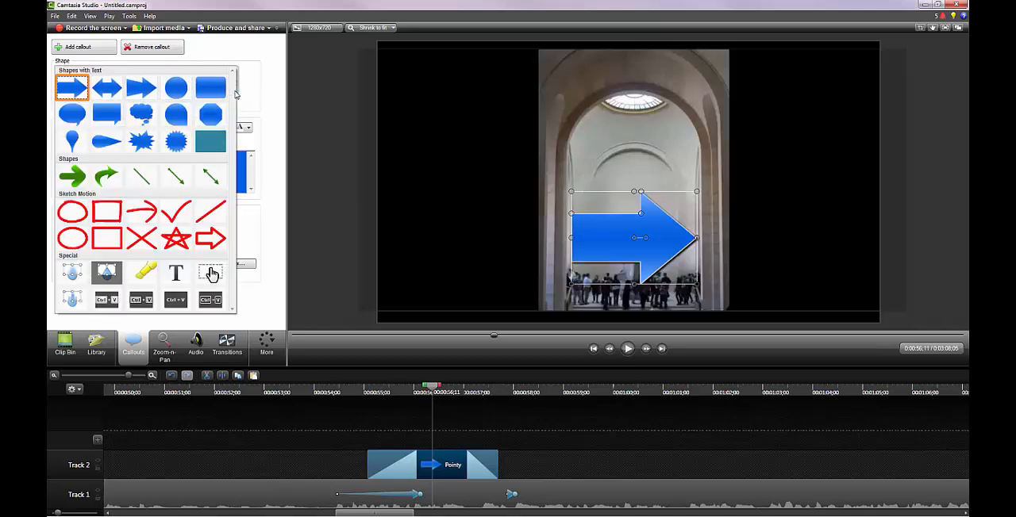
left_click(79, 211)
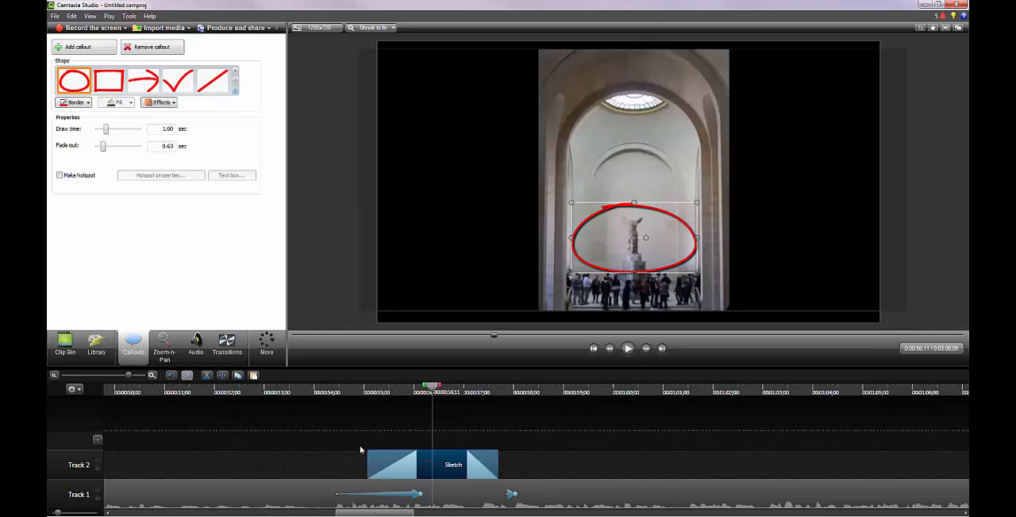
Deselect the oval callout and add a separate Simple Rectangle callout at 0:00:56;11
left_click(352, 455)
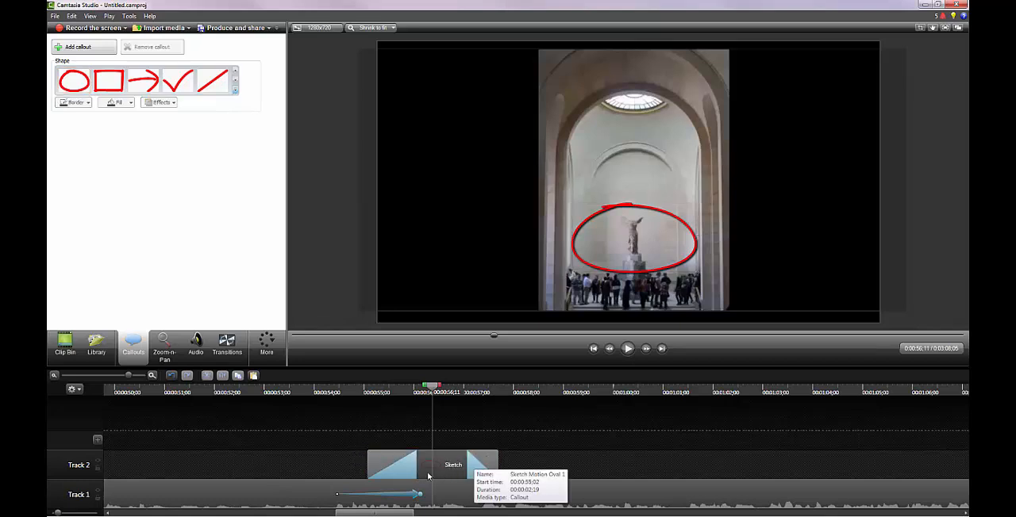
left_click(235, 91)
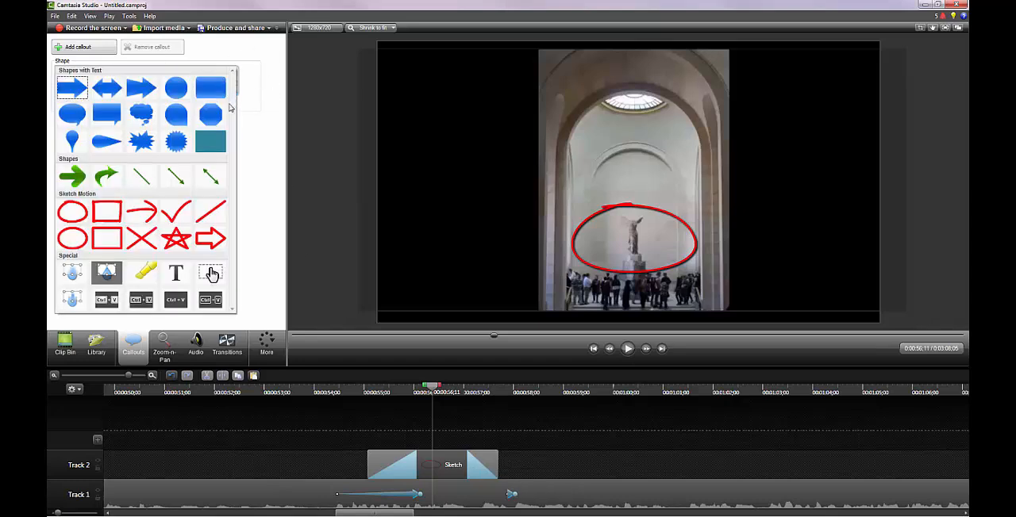
left_click(219, 146)
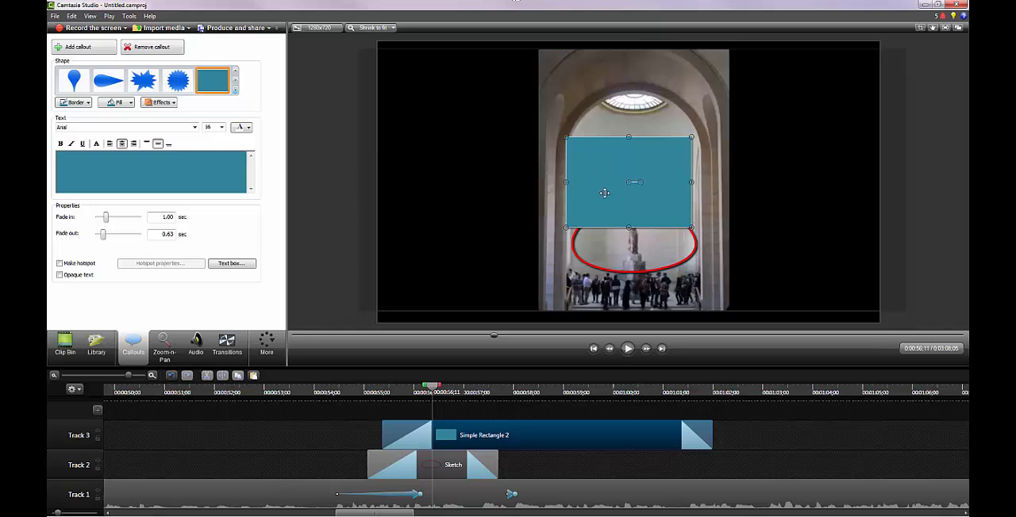
Move the rectangle callout into the black area beside the photo and add "Sample Text" in bold 36-point Bookman Old Style
left_click_drag(604, 193, 433, 107)
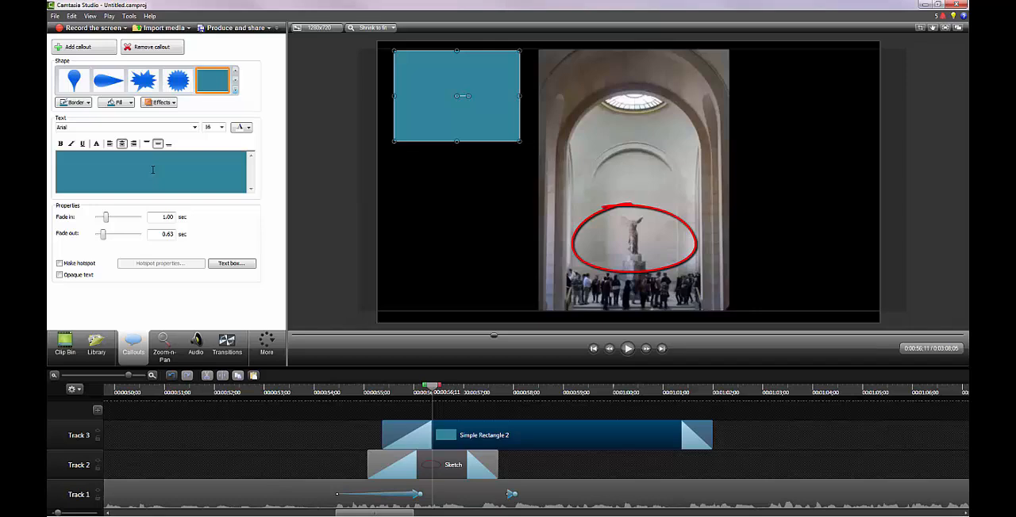
type("ample Text")
left_click_drag(199, 159, 175, 151)
left_click(194, 127)
scroll(187, 194, "down", 4)
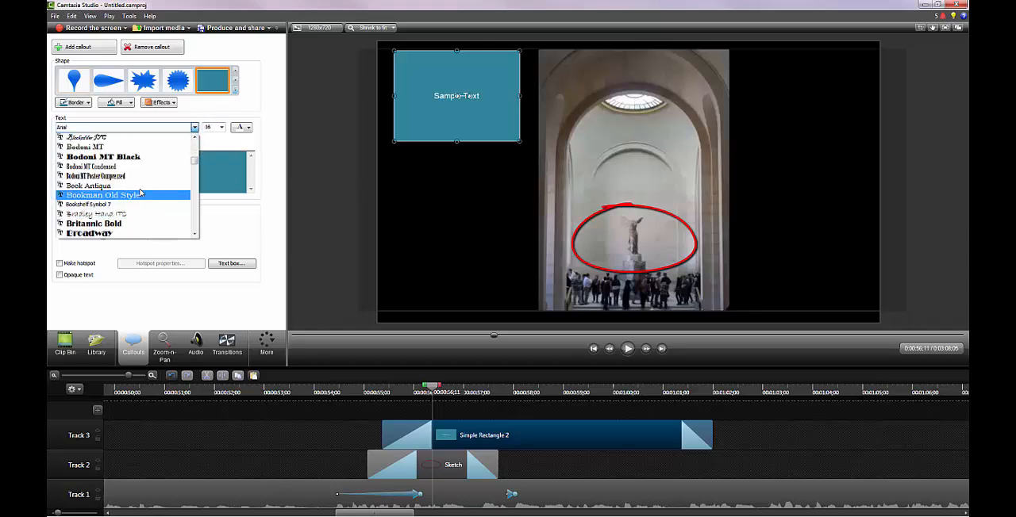
left_click(141, 195)
left_click(61, 143)
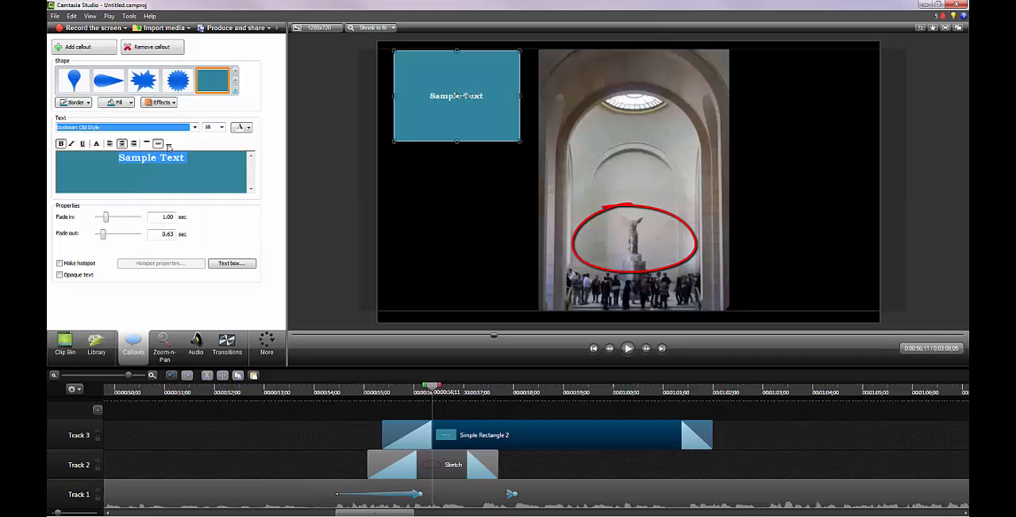
left_click(222, 128)
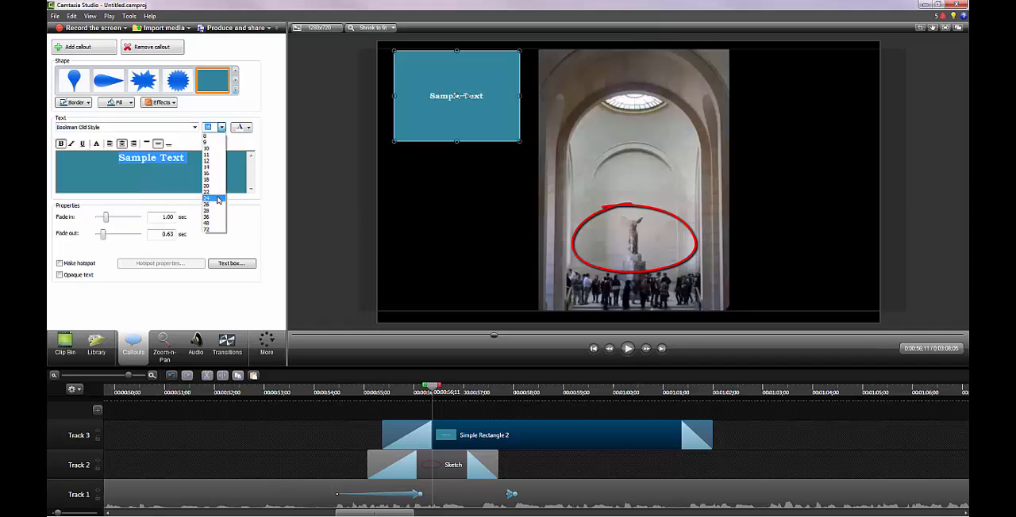
left_click(217, 217)
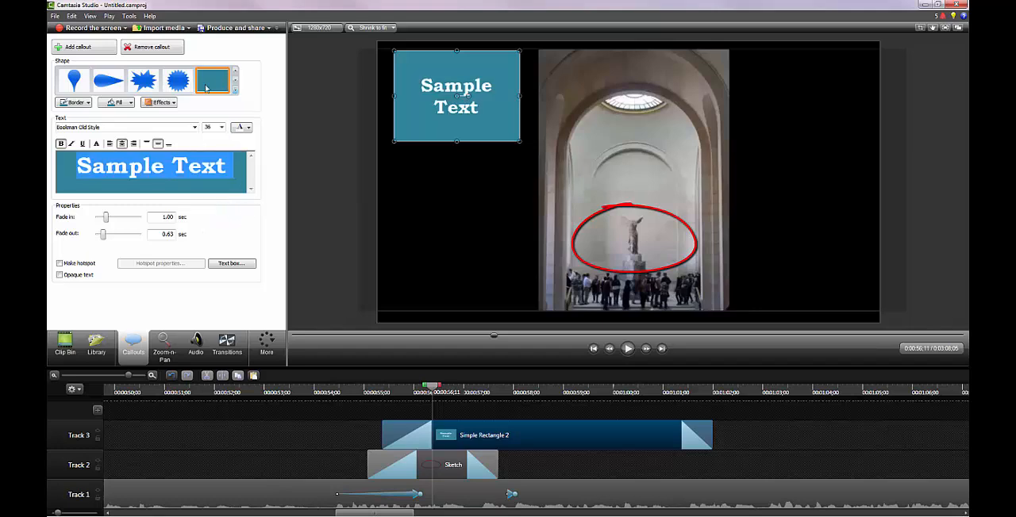
Try a beveled style effect on the Sample Text callout and restore its flat style
left_click(159, 103)
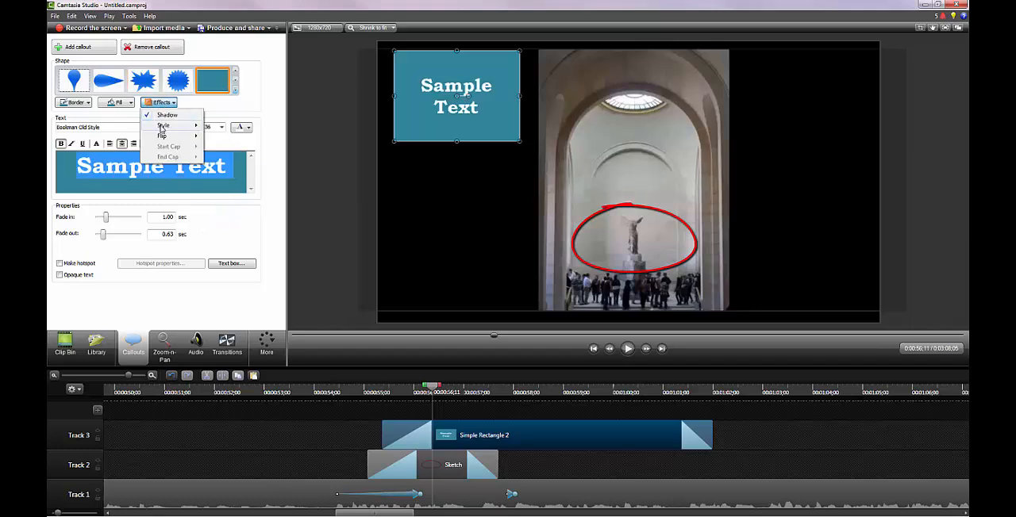
mouse_move(162, 126)
left_click(298, 144)
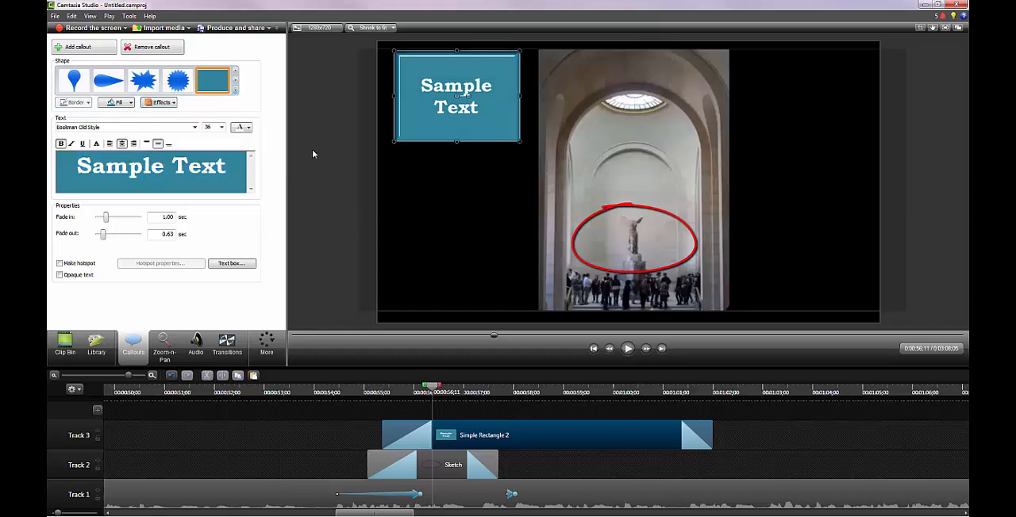
left_click(167, 107)
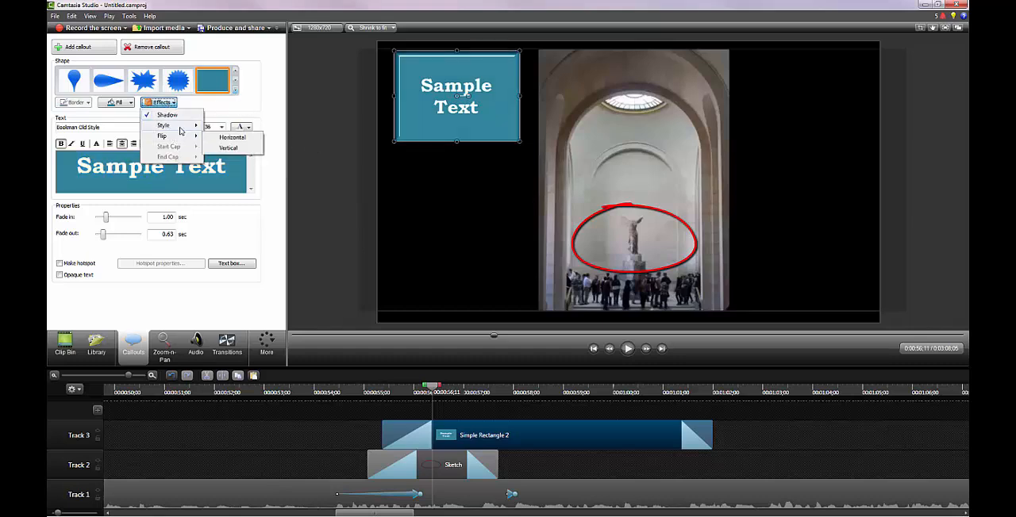
mouse_move(179, 127)
left_click(274, 147)
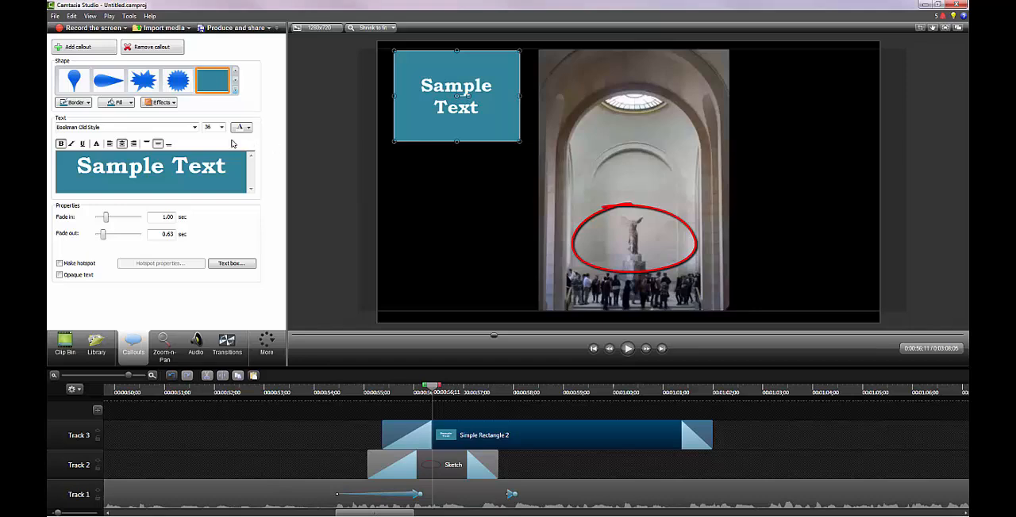
Fill the Sample Text callout with light purple and resize it into a wider, shorter banner that fits the text on one line
left_click(82, 106)
left_click(115, 106)
left_click(122, 105)
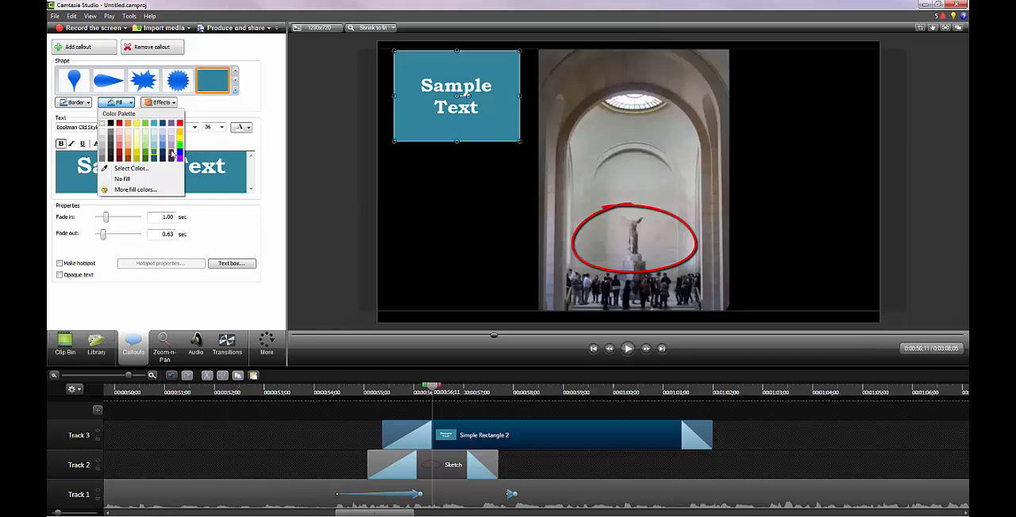
left_click(172, 135)
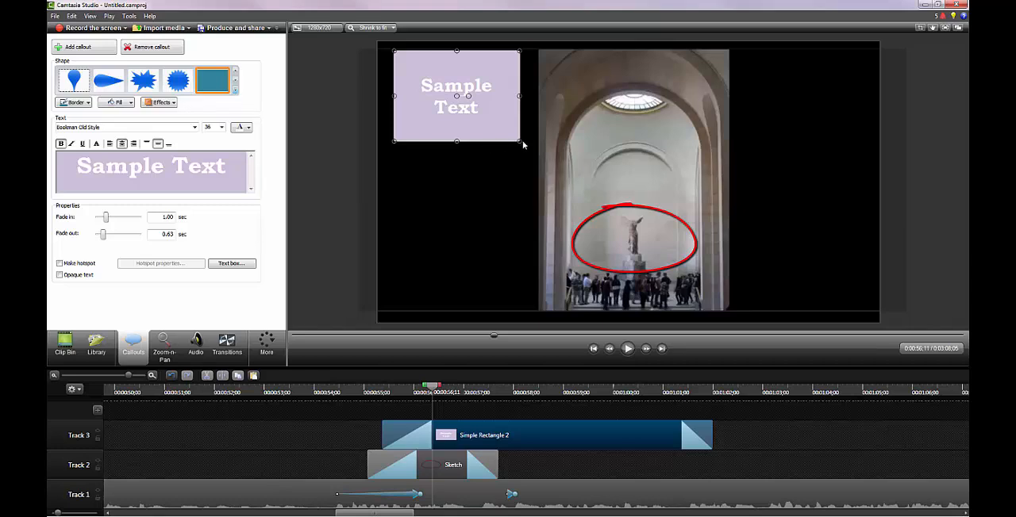
left_click_drag(520, 142, 545, 93)
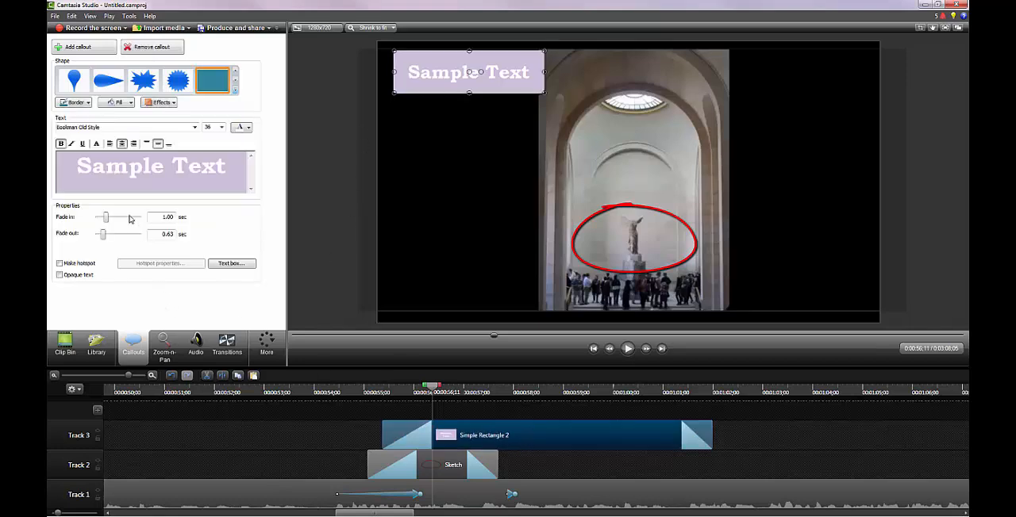
Set the duration of the Sample Text callout on Track 3 to 4 seconds
right_click(567, 439)
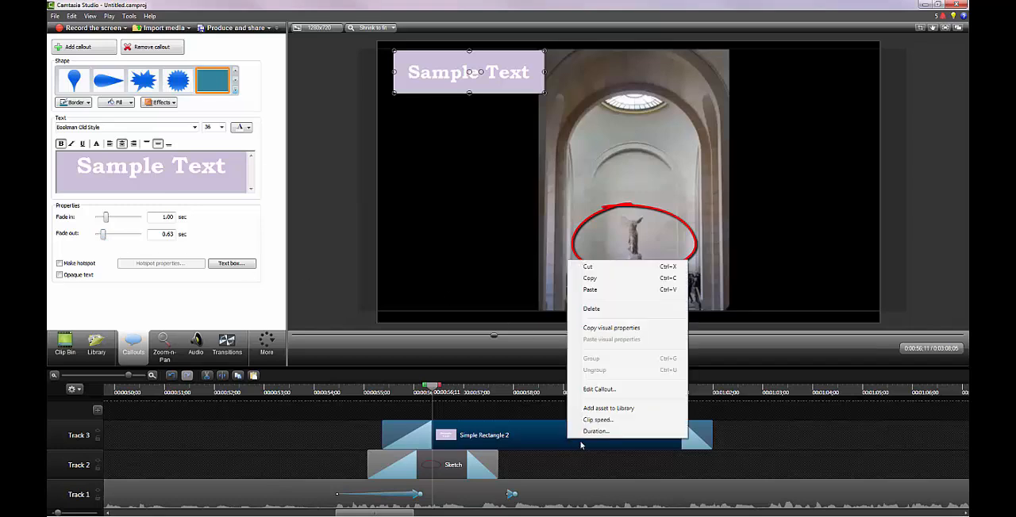
left_click(614, 434)
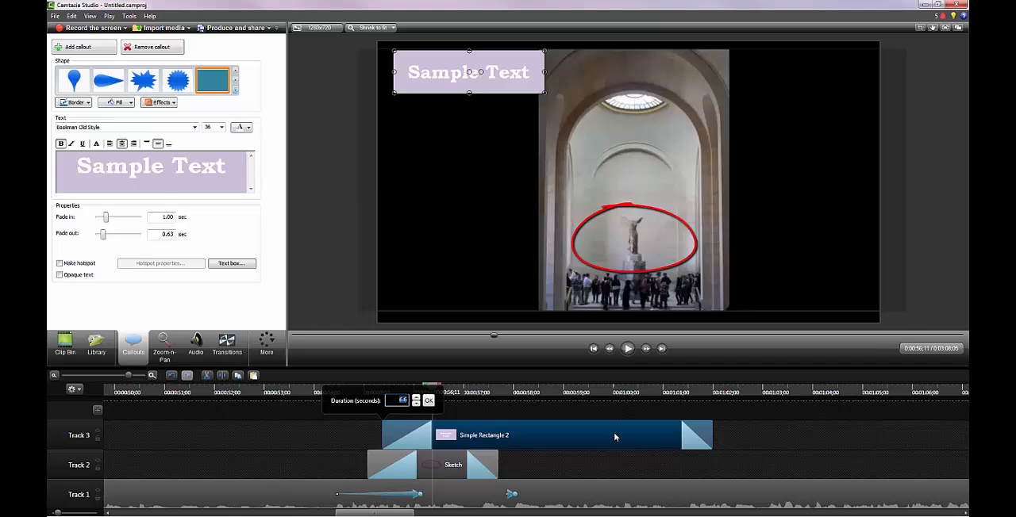
key("Return")
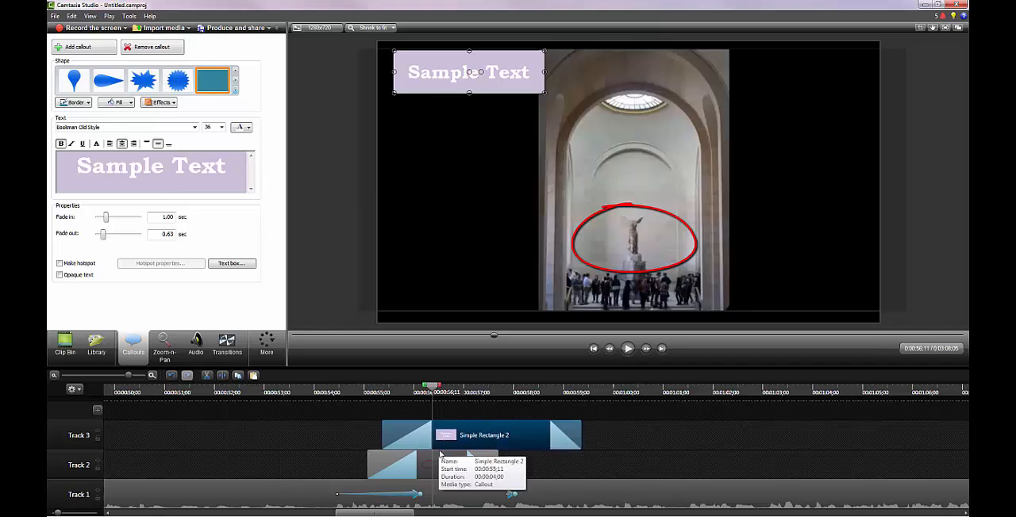
Play the oval and Sample Text callouts from 0:00:54;05, and scrub through their fade-ins up to 0:00:55;25
left_click(321, 392)
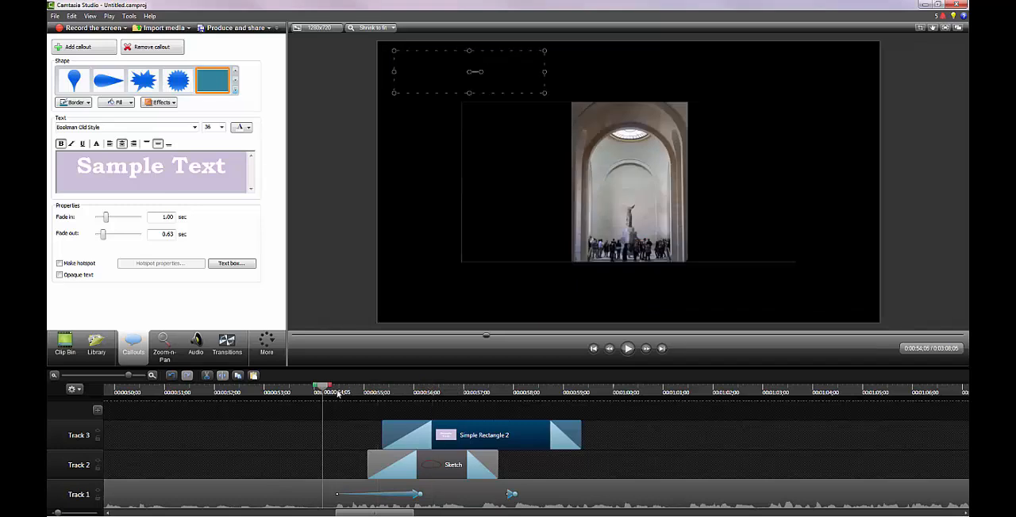
left_click(627, 348)
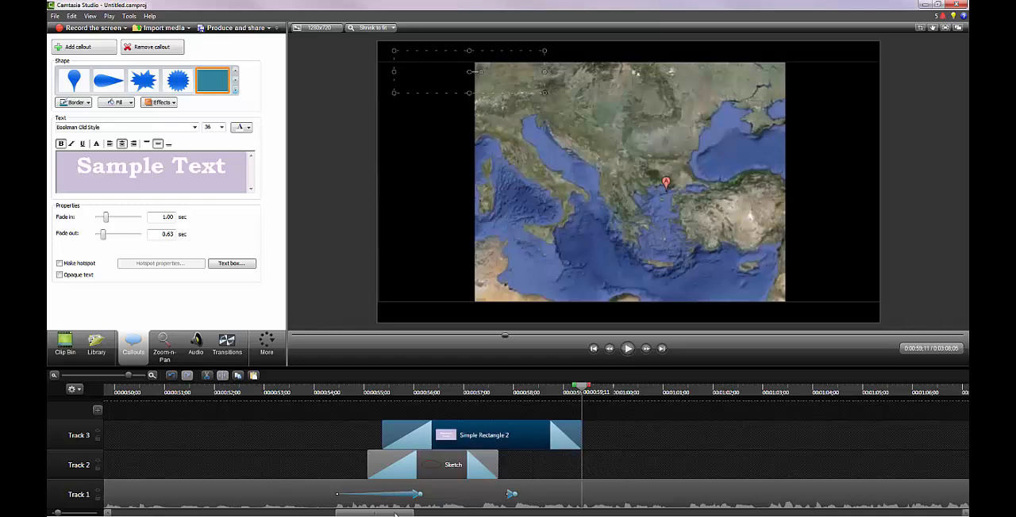
left_click(389, 391)
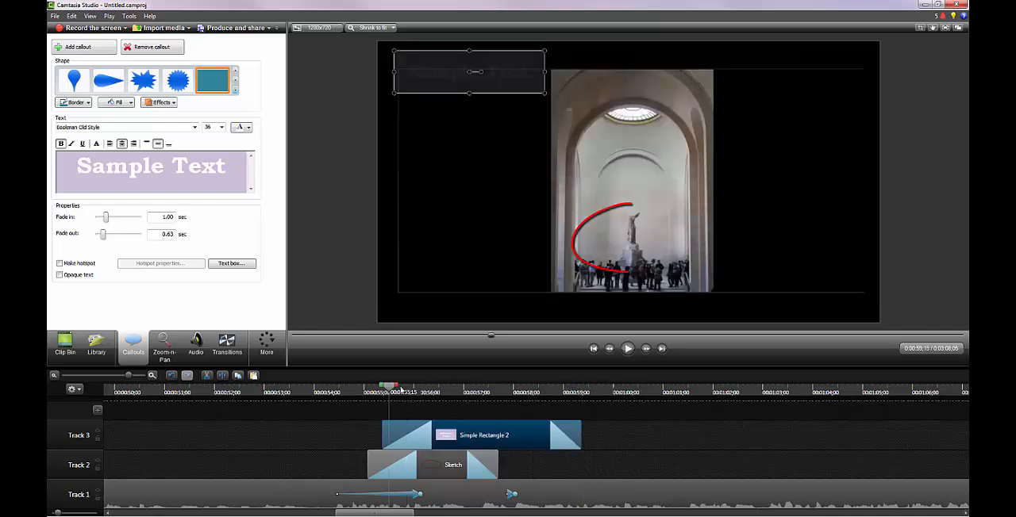
left_click_drag(389, 389, 408, 388)
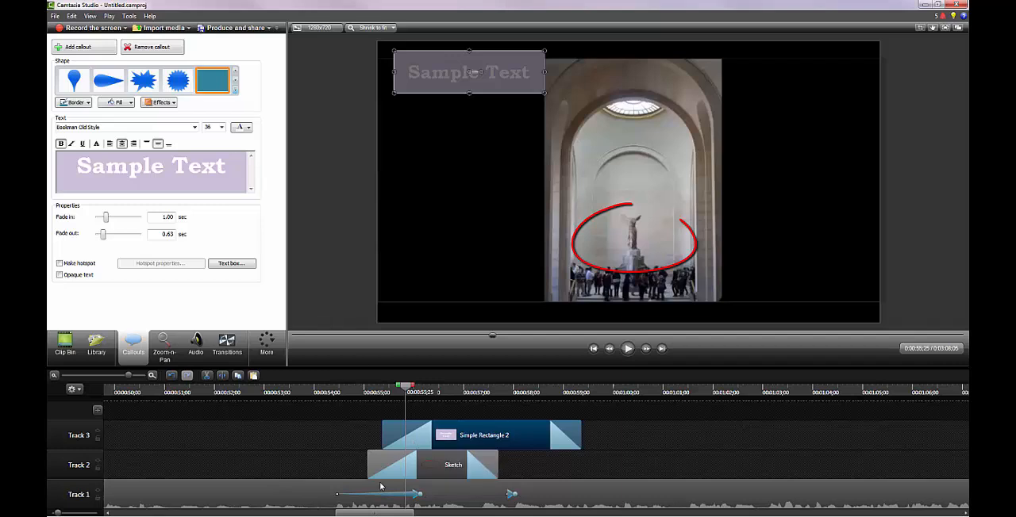
Deselect the Sample Text callout and add a Spotlight callout over the statue close-up at 0:01:30;09
left_click_drag(388, 514, 472, 514)
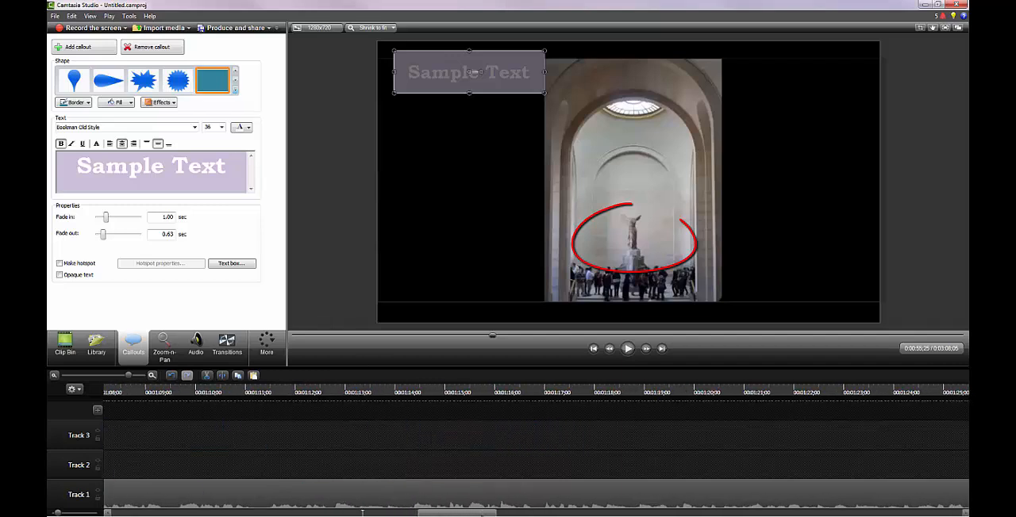
left_click(475, 389)
left_click_drag(128, 375, 119, 378)
left_click_drag(530, 390, 816, 391)
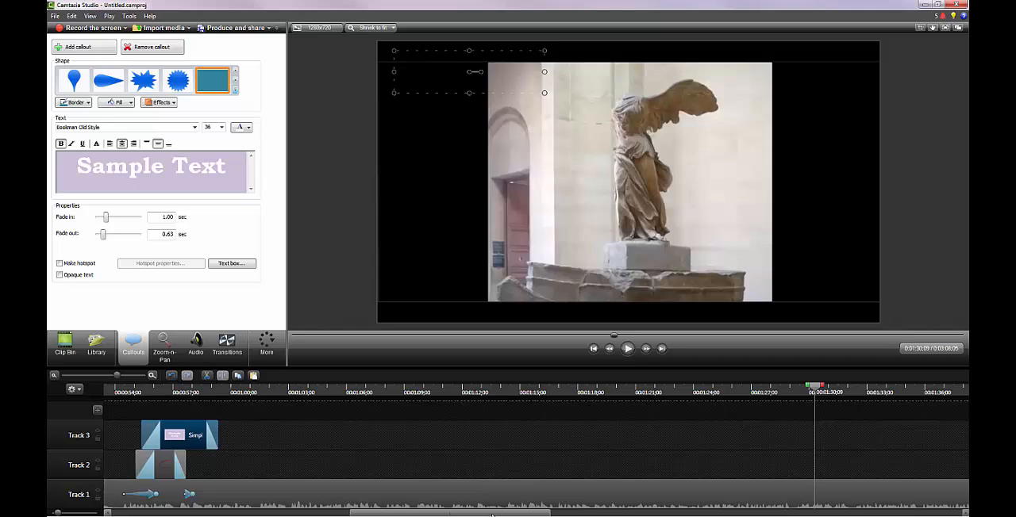
left_click_drag(492, 514, 497, 514)
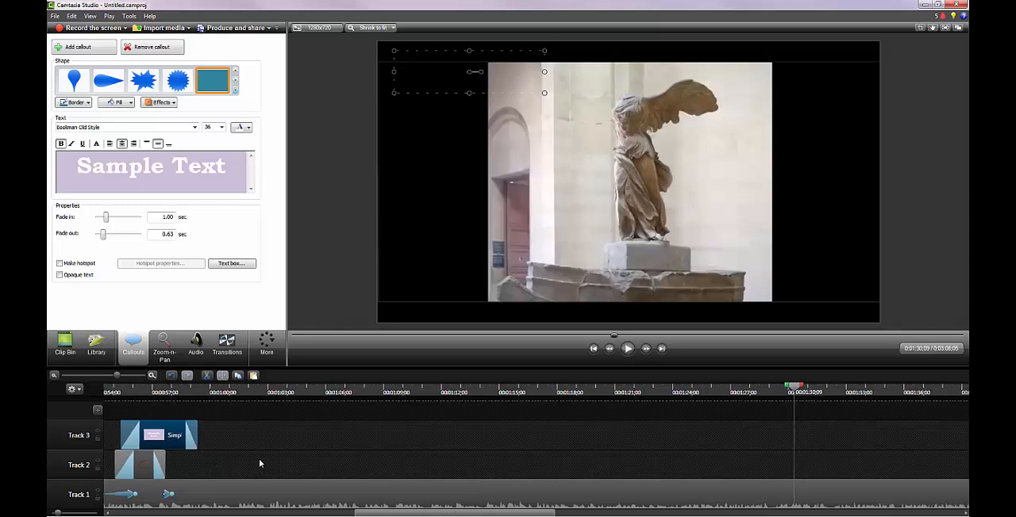
left_click(262, 439)
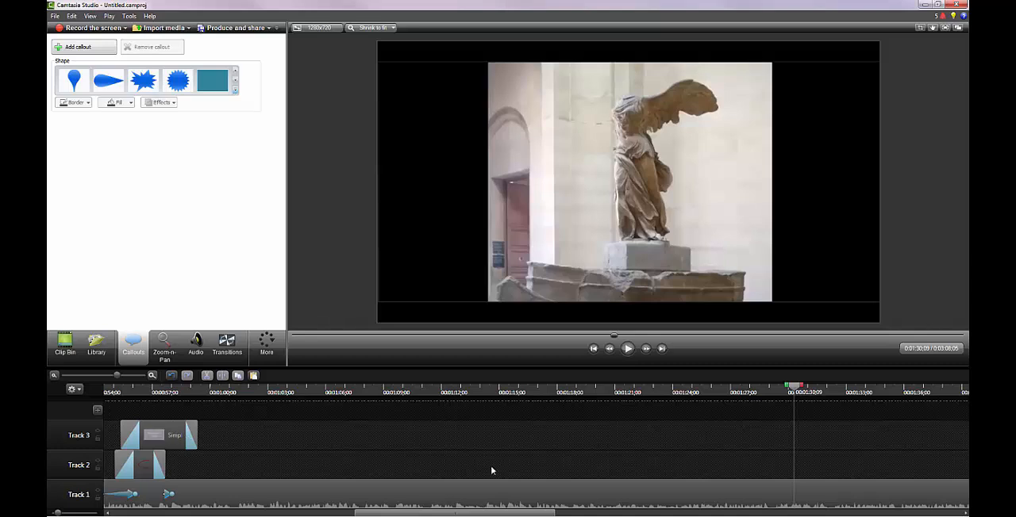
left_click_drag(480, 514, 560, 516)
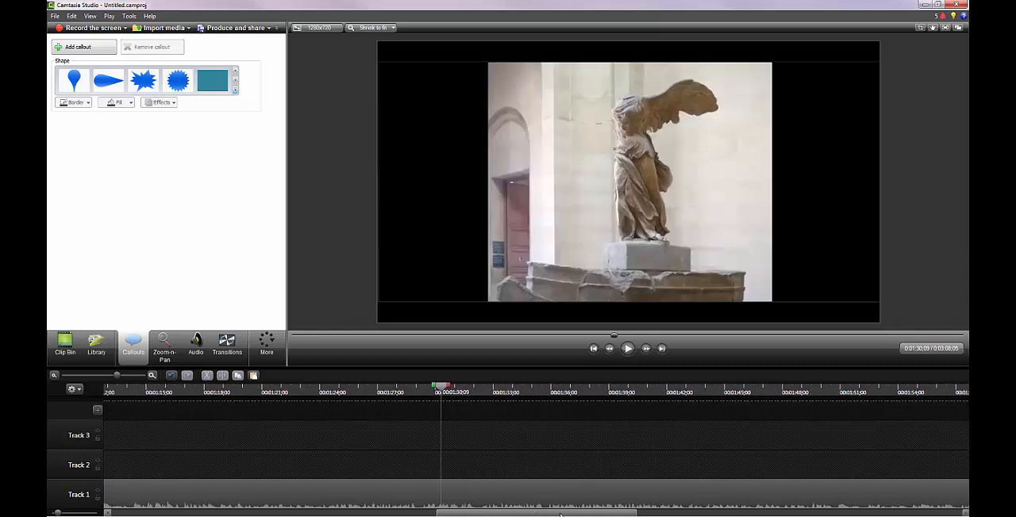
left_click(236, 91)
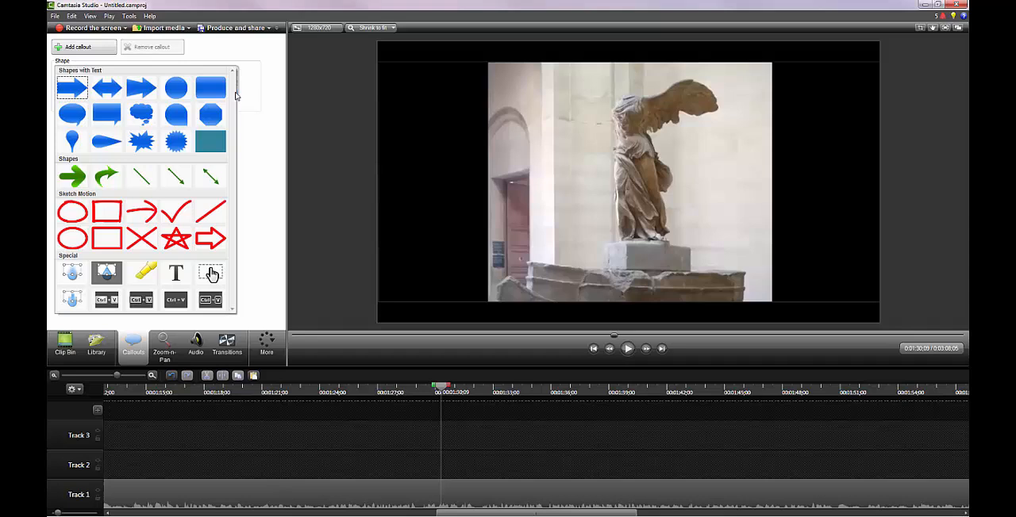
left_click(99, 277)
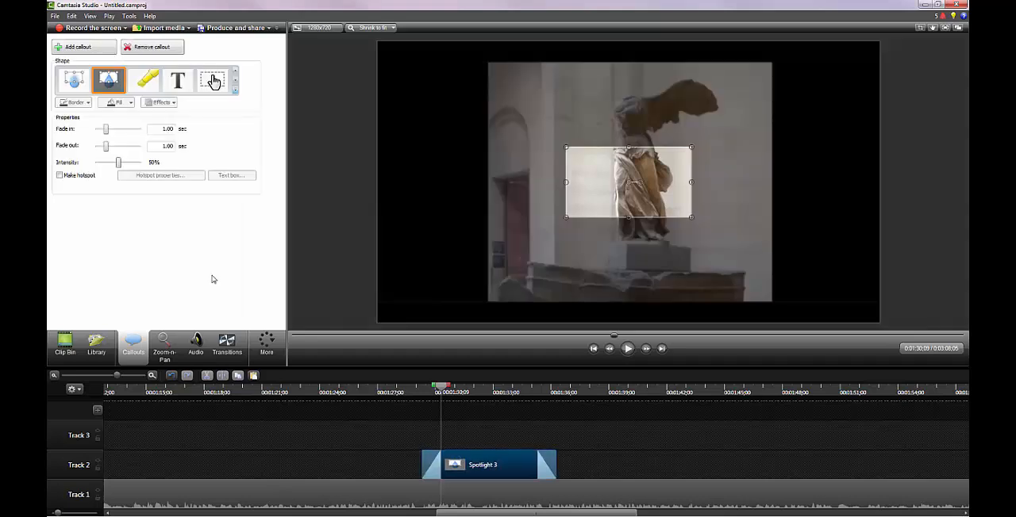
Position and resize the spotlight around the statue's wing and upper torso, and lower its intensity to 26%
left_click_drag(599, 199, 563, 165)
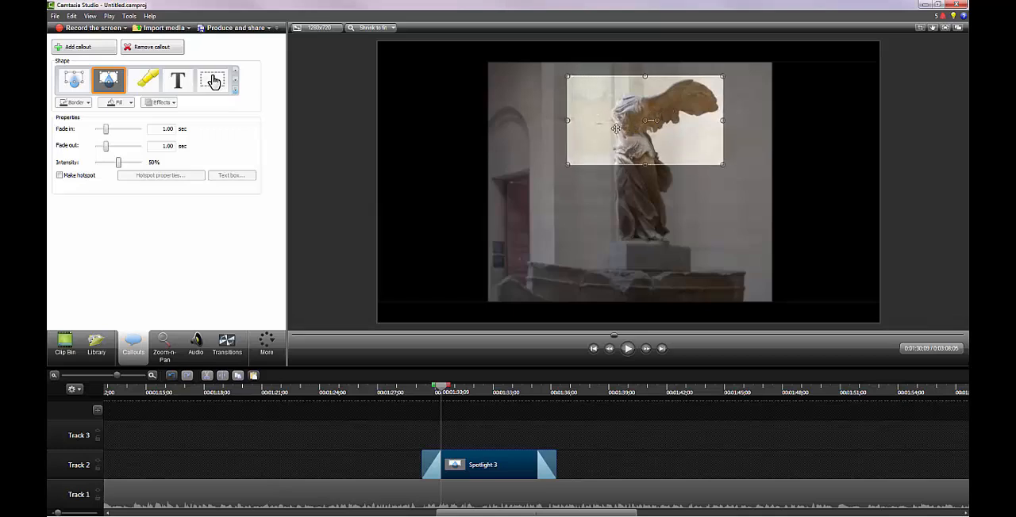
left_click_drag(613, 128, 626, 129)
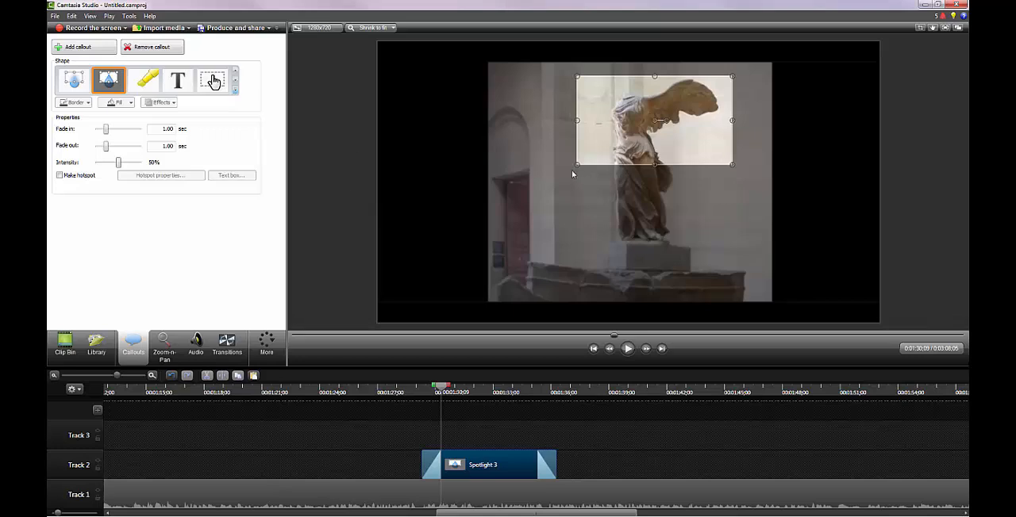
left_click_drag(577, 165, 577, 144)
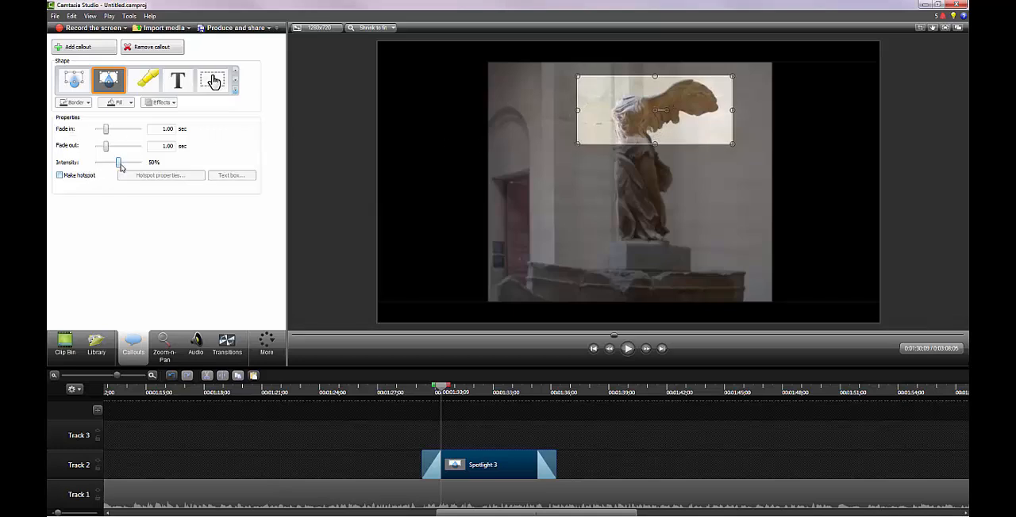
mouse_move(121, 166)
left_mouse_down()
mouse_move(151, 166)
mouse_move(110, 166)
left_mouse_up()
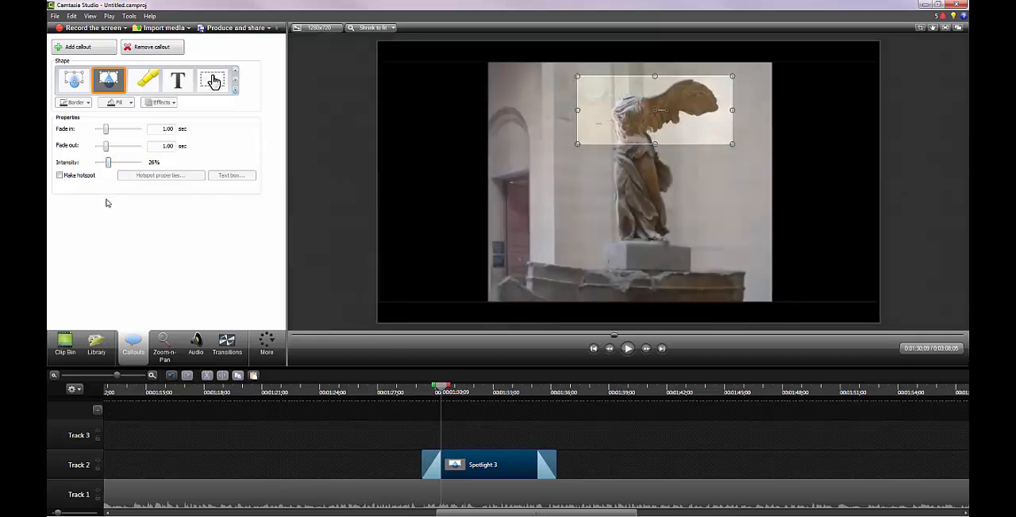
Try the Blur and Highlighter shapes on the spotlight callout, and change it to a Text callout
left_click(73, 83)
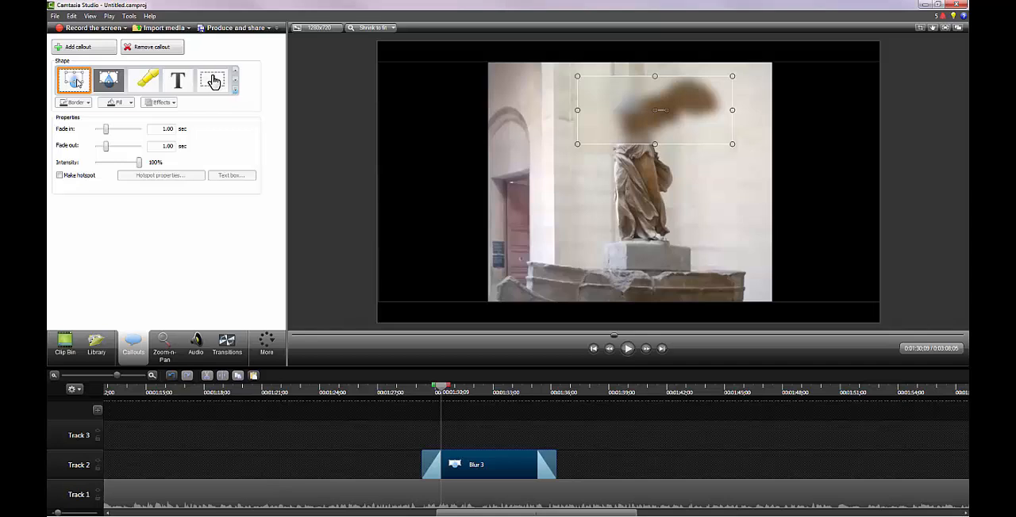
left_click(143, 79)
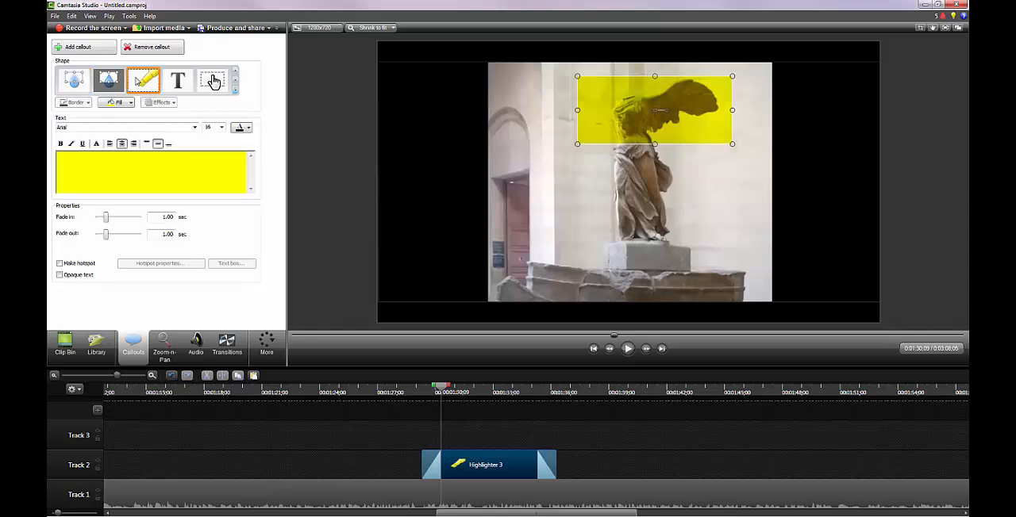
left_click(184, 87)
Enter "Regular Text" in the Text callout and move it just below the statue's outstretched wing
left_click(167, 161)
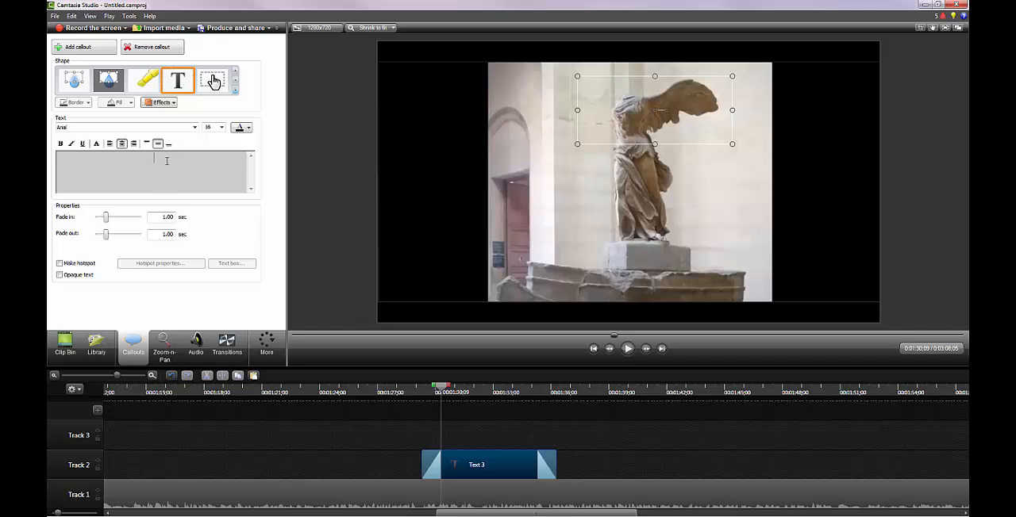
type("Regular Text")
left_click_drag(624, 116, 672, 144)
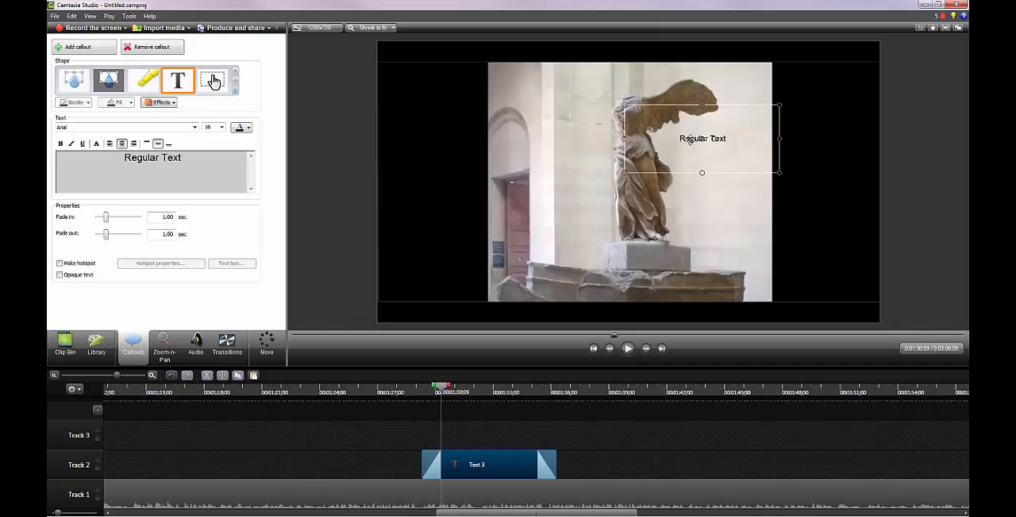
Color the "Regular Text" callout white and move it onto the black area beside the video's upper left, then deselect it
triple_click(99, 155)
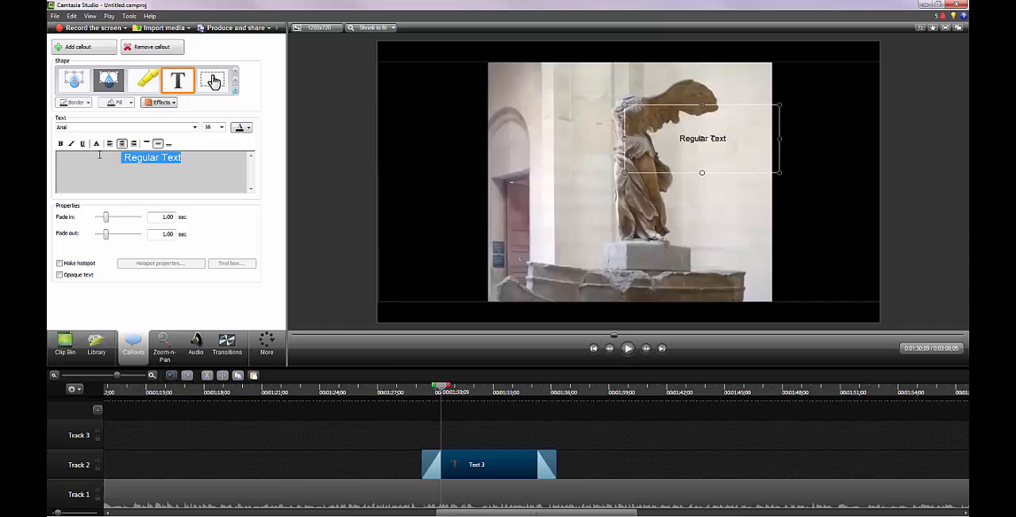
left_click(222, 129)
left_click(247, 129)
left_click(249, 129)
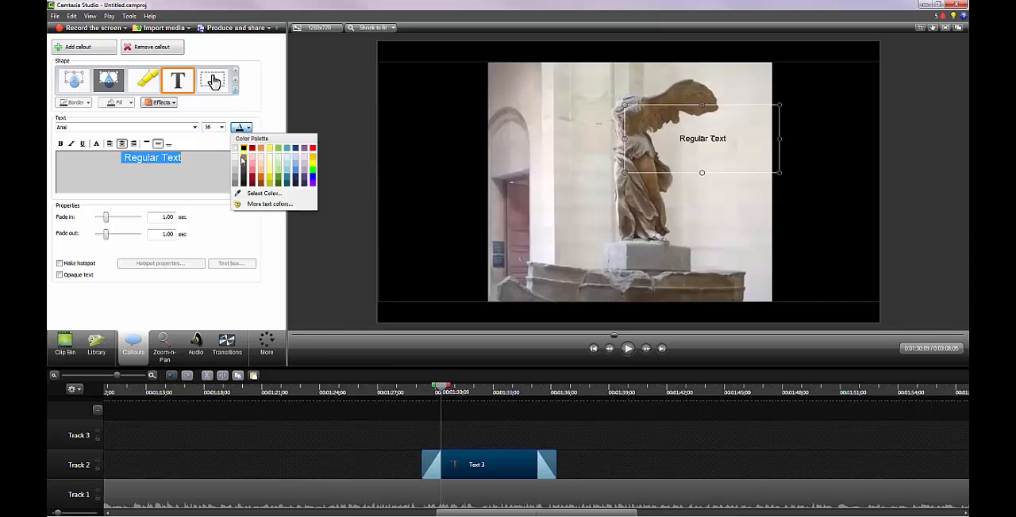
left_click(239, 151)
left_click_drag(717, 143, 446, 90)
left_click(436, 172)
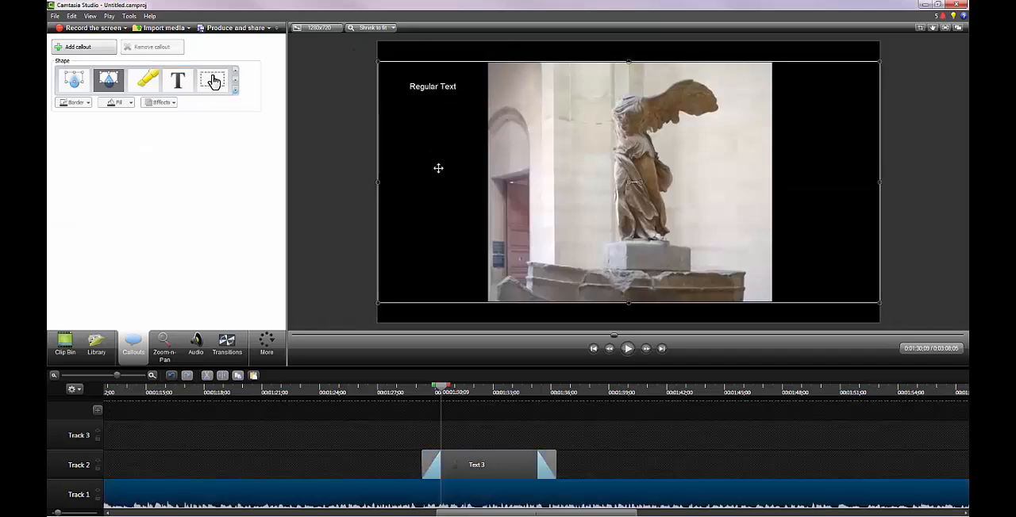
Try a Gray Keystrokes callout showing Ctrl over the statue, and delete it
left_click(235, 90)
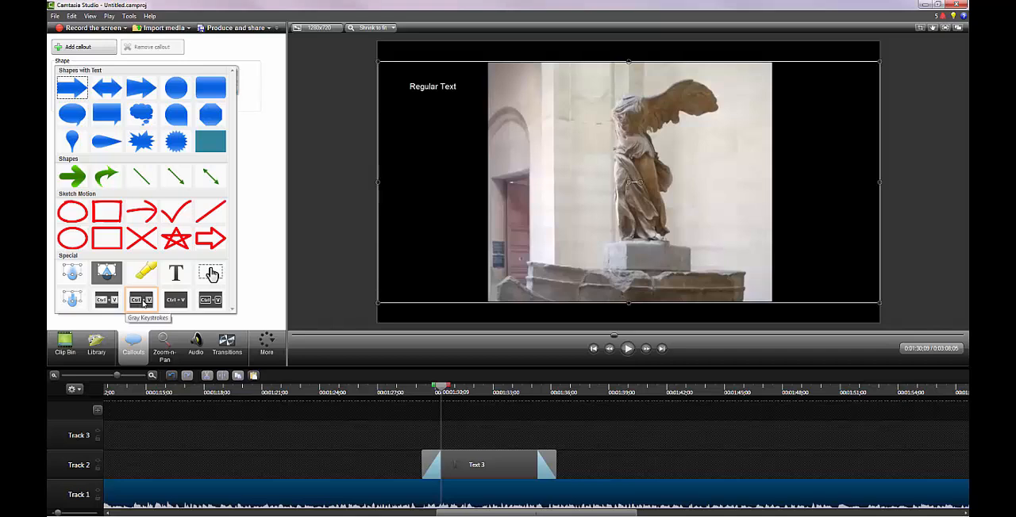
left_click(143, 304)
left_click(116, 137)
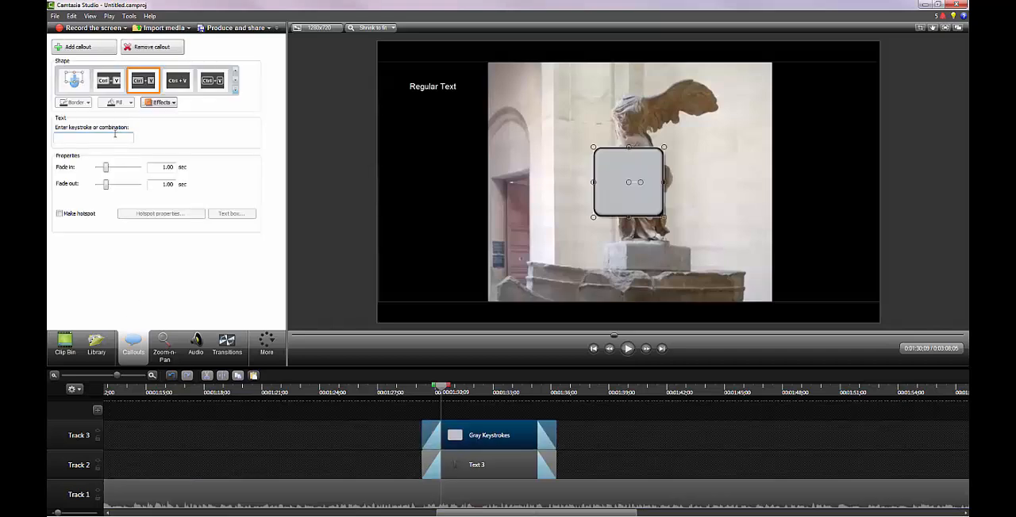
left_click(114, 136)
key("ctrl")
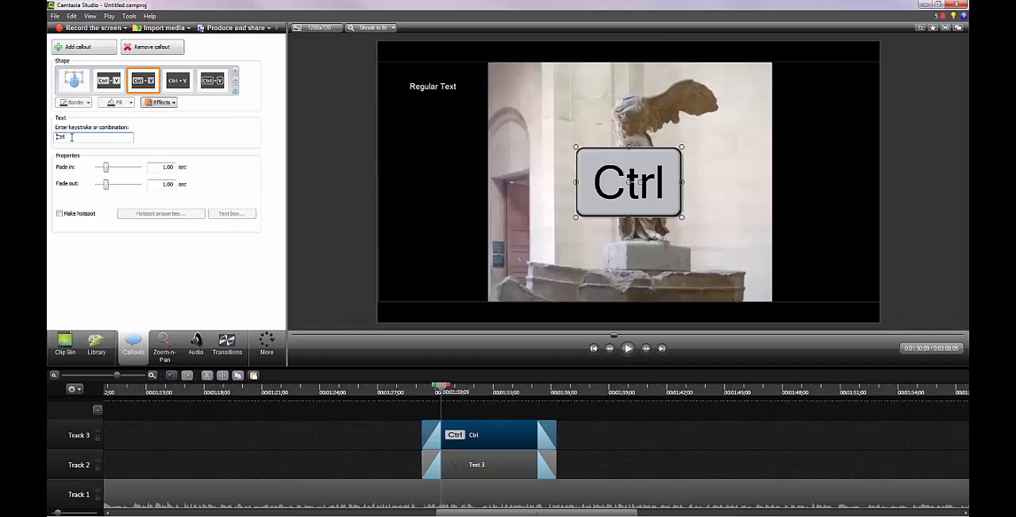
key("v")
key("Delete")
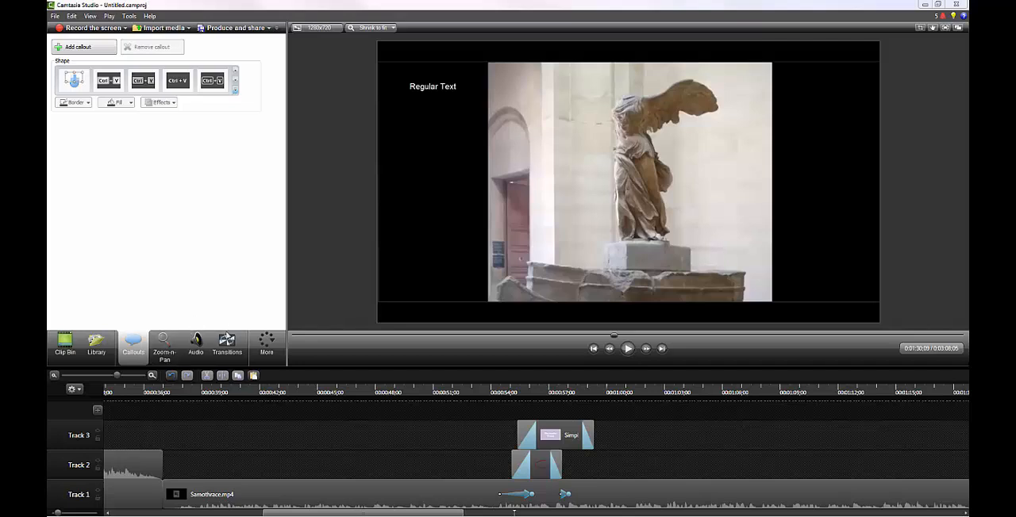
Look through the Clip Bin and Library, and examine the cursor effects options for the capture-2.trec recording
left_click(68, 346)
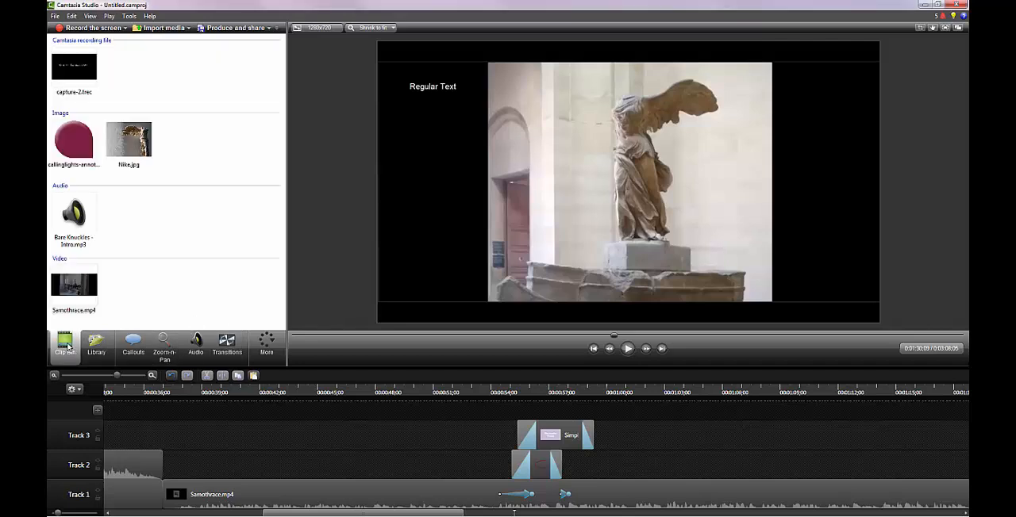
mouse_move(68, 152)
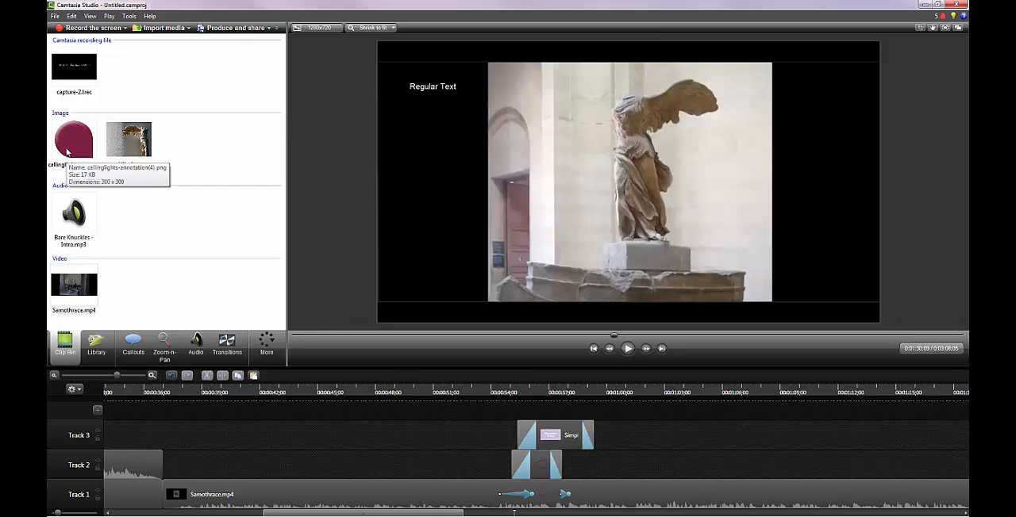
left_click(84, 354)
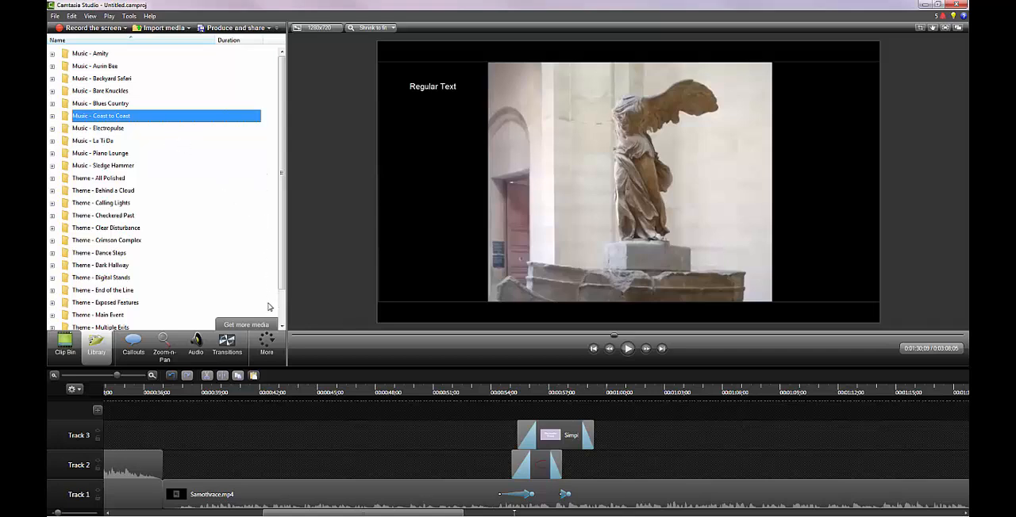
left_click(270, 346)
left_click(270, 361)
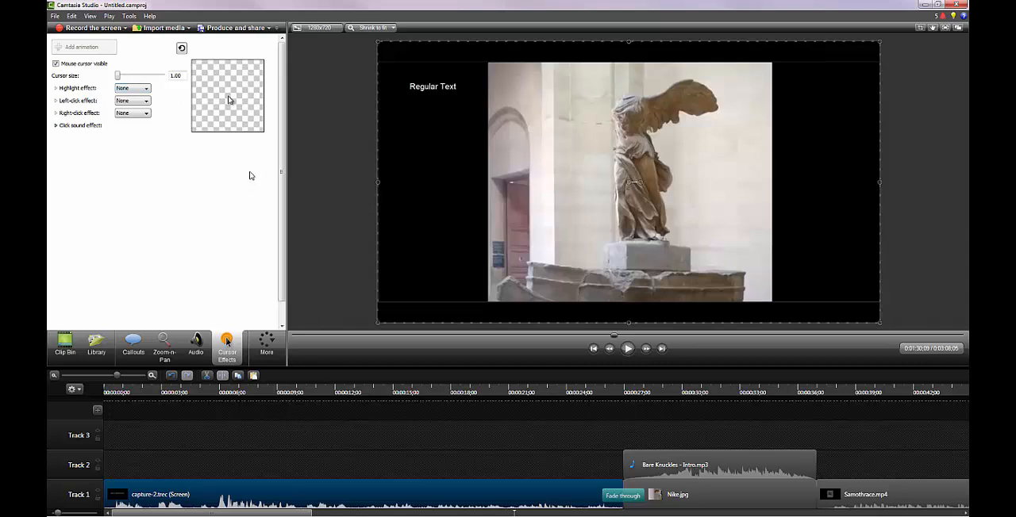
Open the voice narration options and place the playhead at 0:00:29;18 over the Nike.jpg clip
left_click(267, 343)
left_click(276, 385)
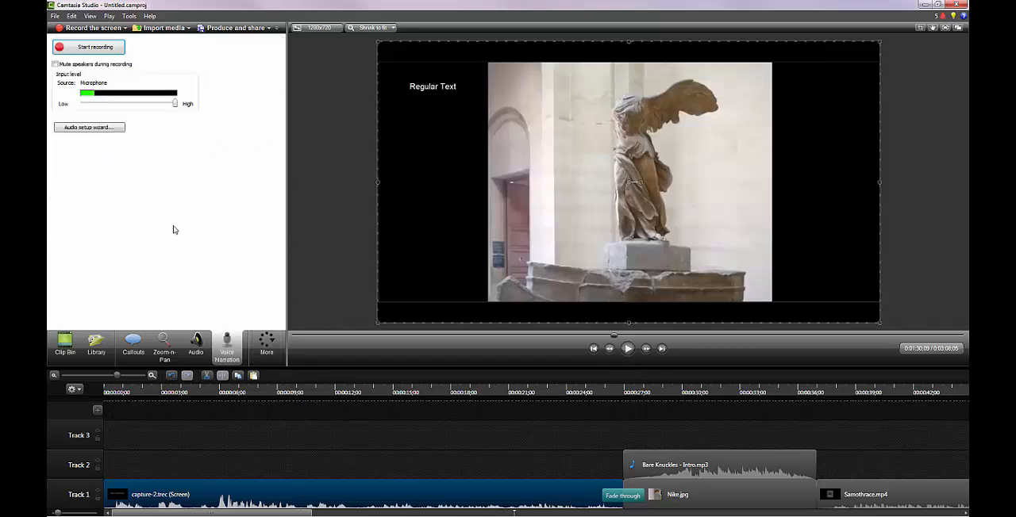
left_click_drag(291, 514, 347, 514)
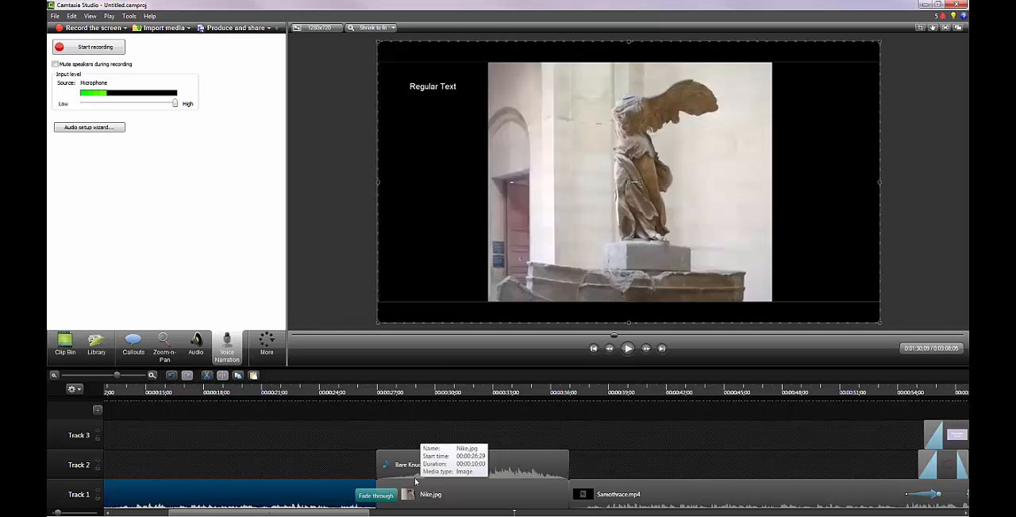
left_click(427, 392)
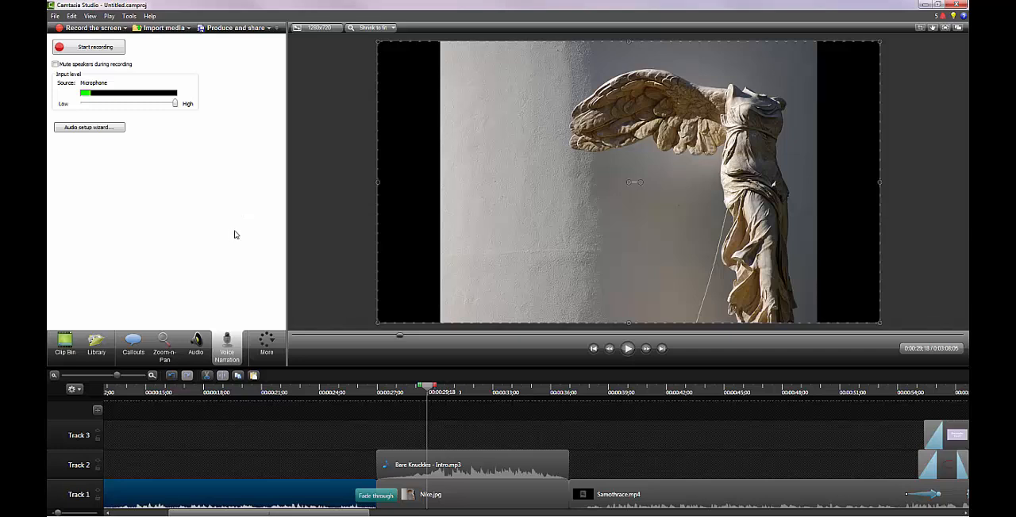
Examine the captions and quizzing options, and return to the transitions
left_click(265, 350)
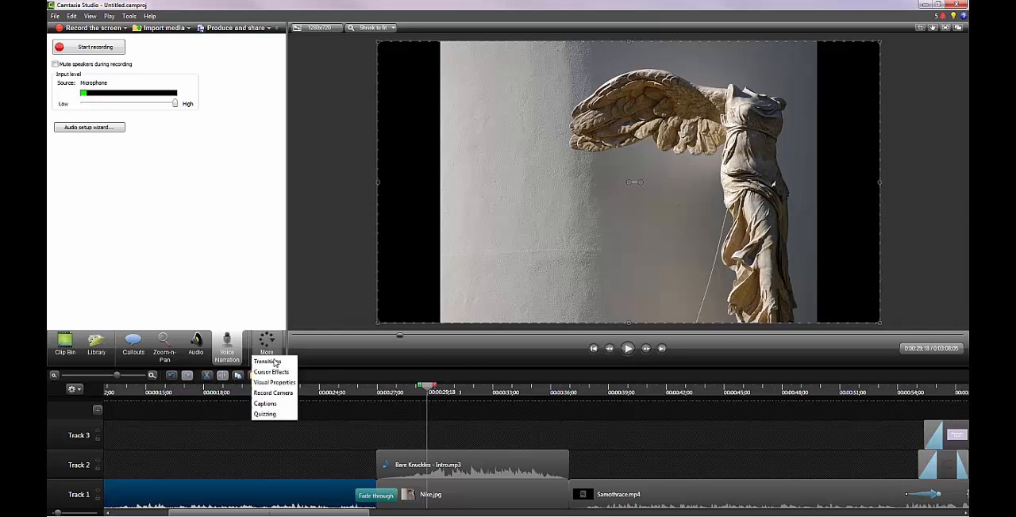
left_click(268, 404)
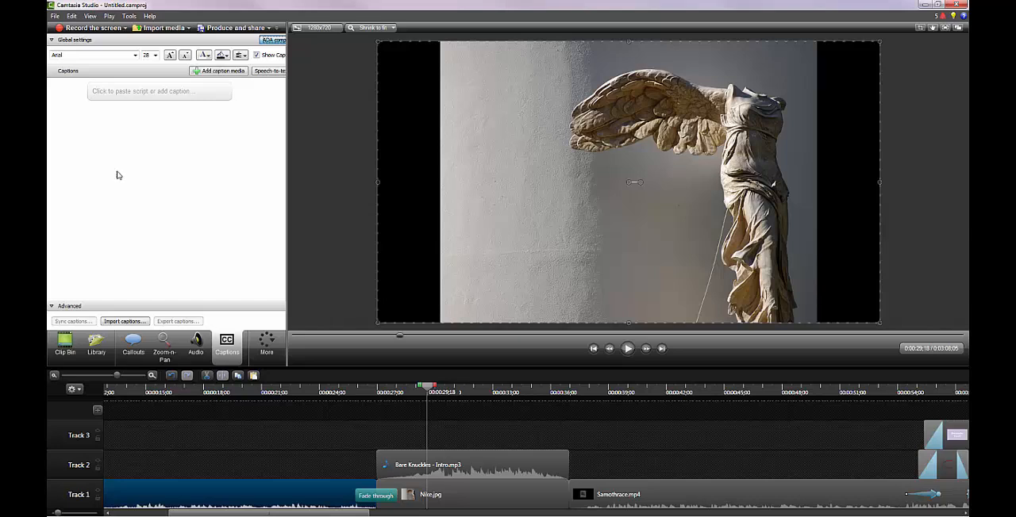
left_click(263, 349)
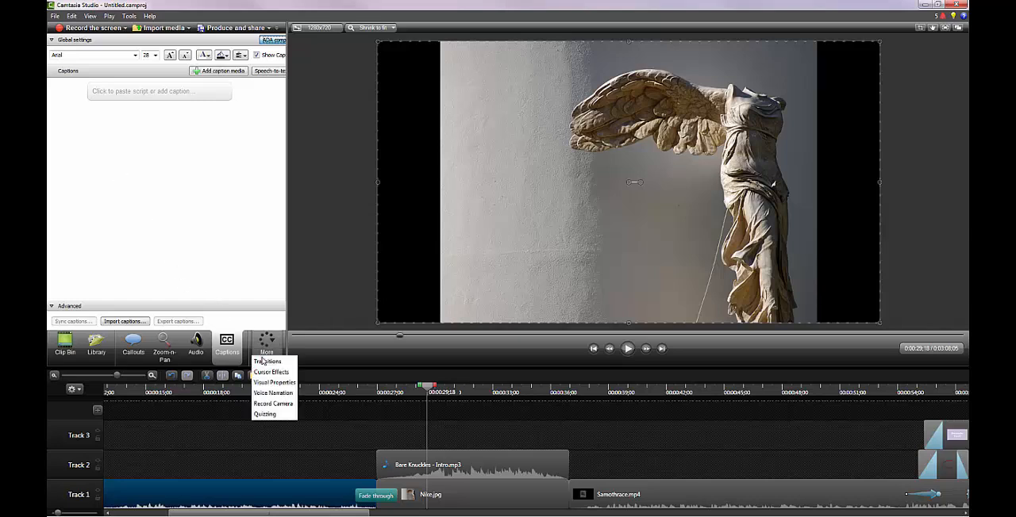
left_click(265, 414)
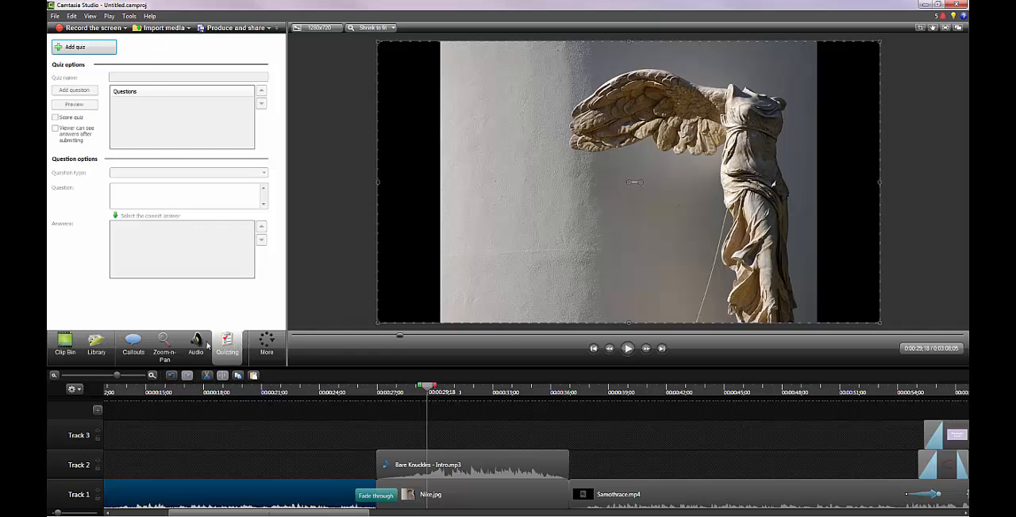
left_click(266, 345)
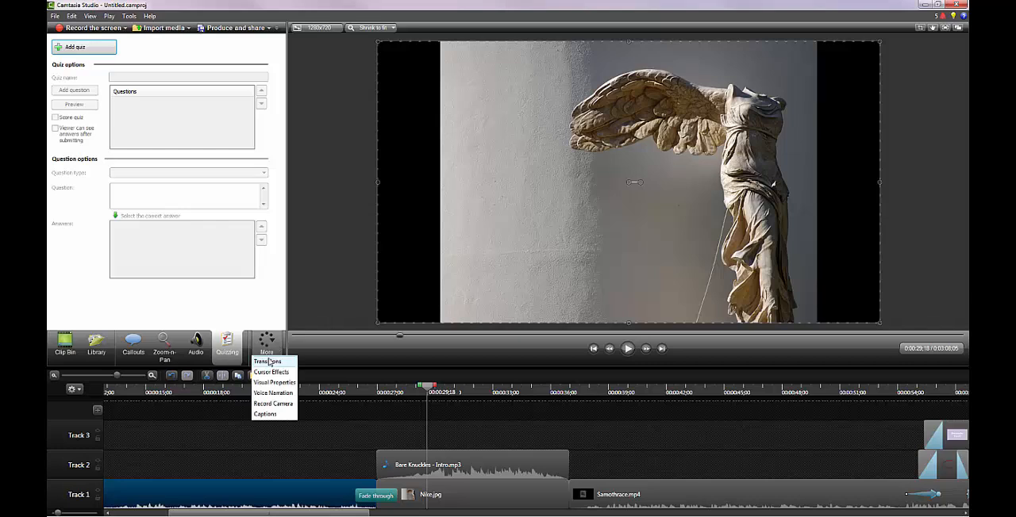
left_click(268, 362)
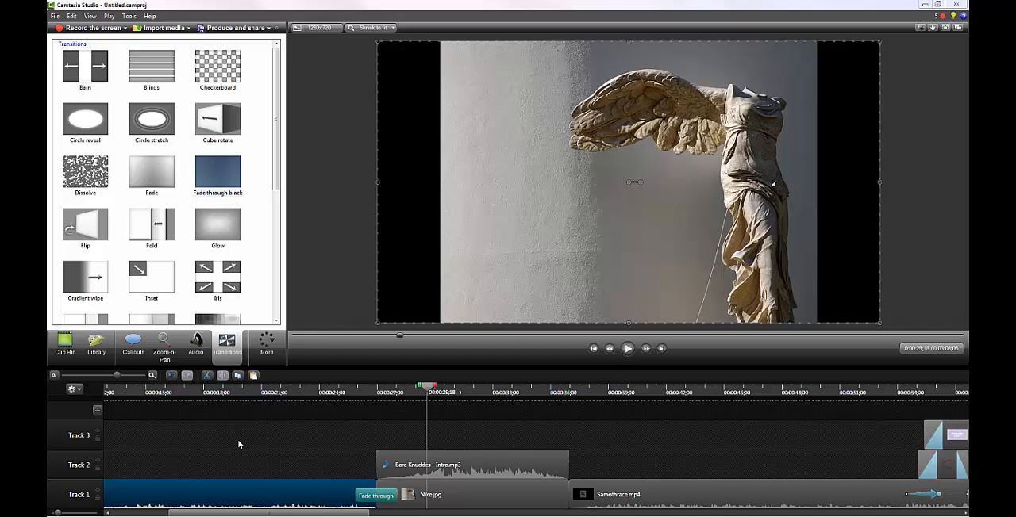
Save the project as "Nike" on the Desktop
left_click(53, 17)
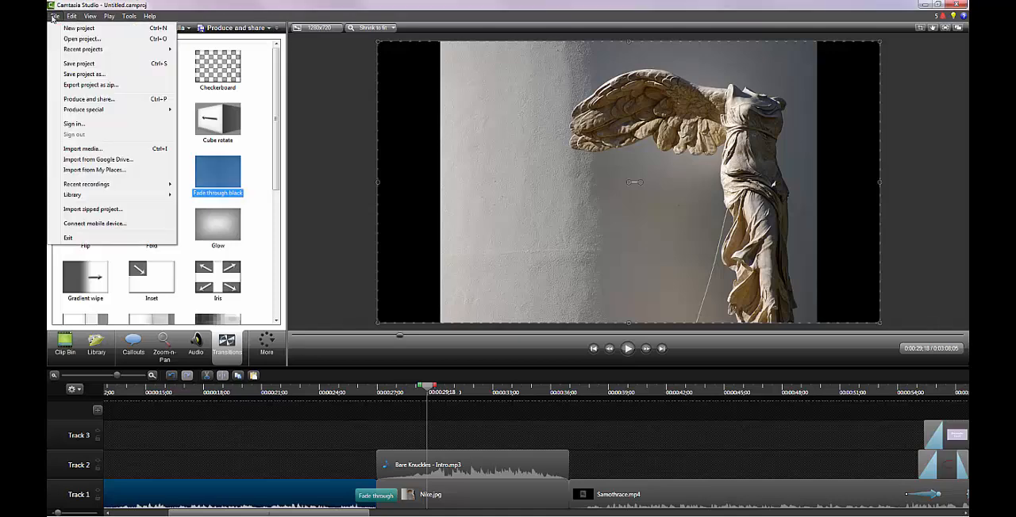
left_click(62, 65)
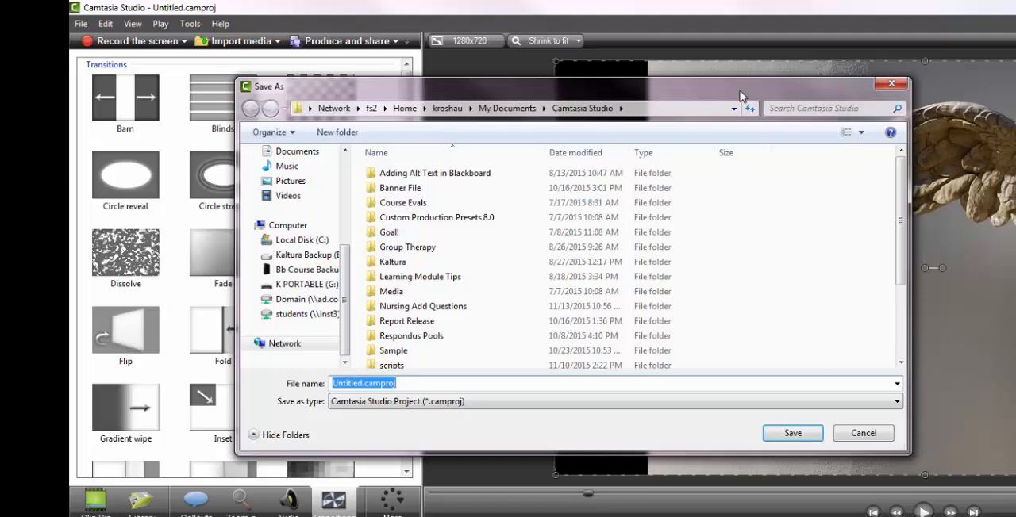
type("Nike")
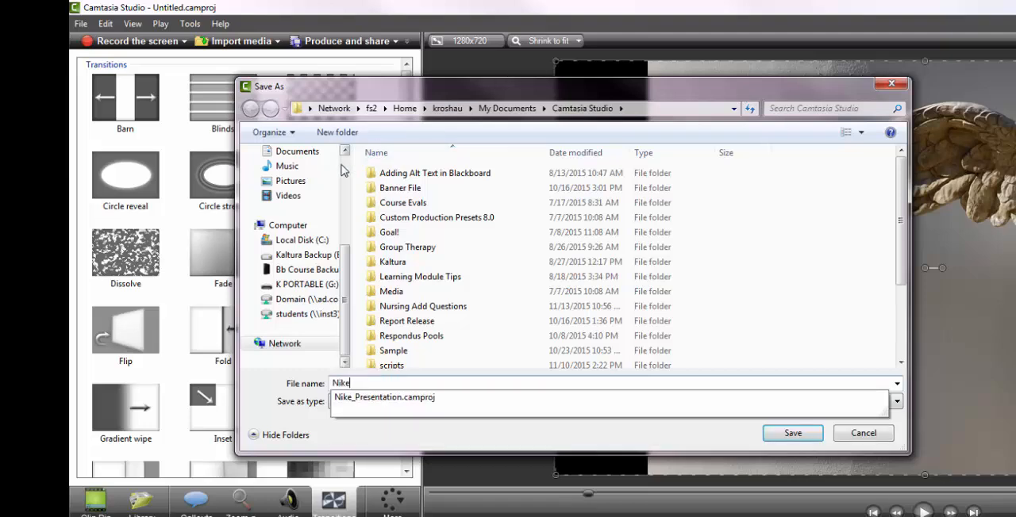
scroll(342, 171, "up", 5)
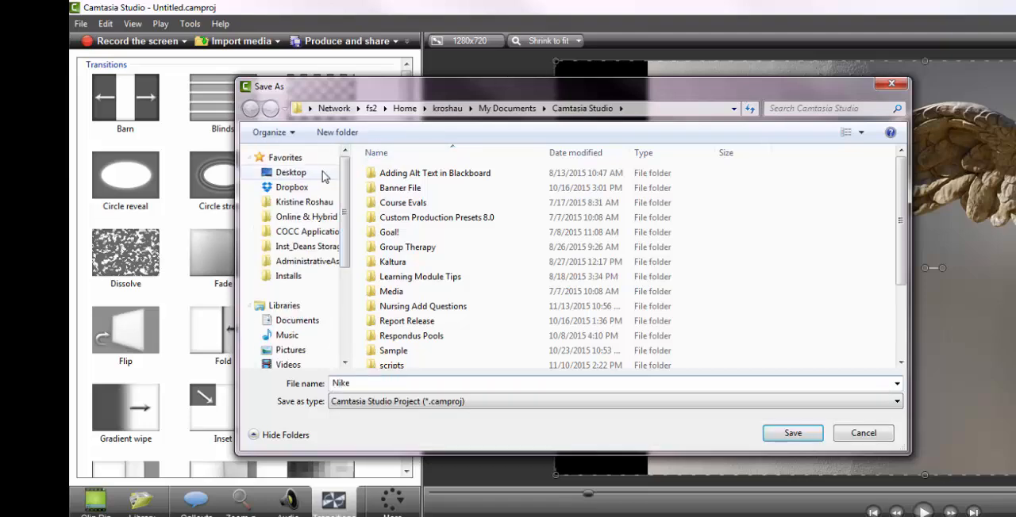
left_click(324, 172)
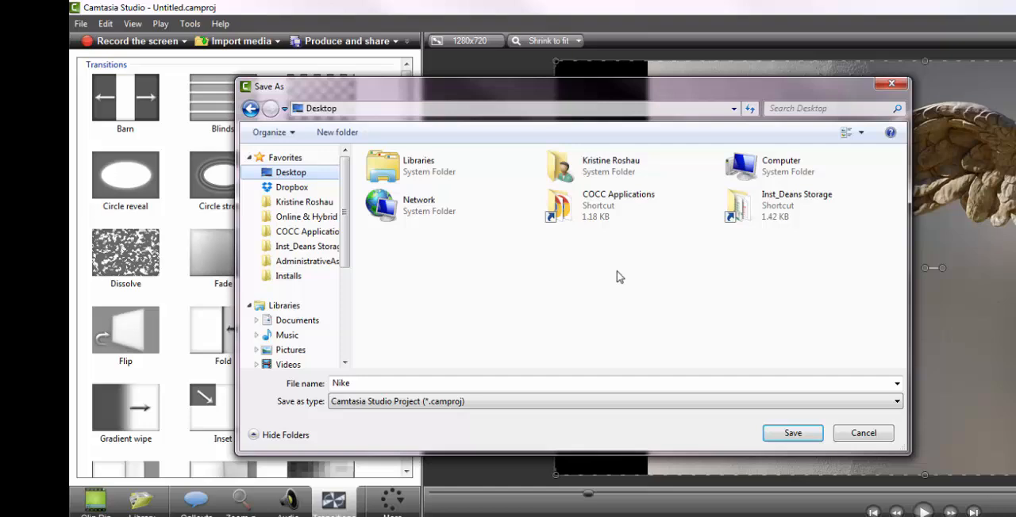
left_click(791, 433)
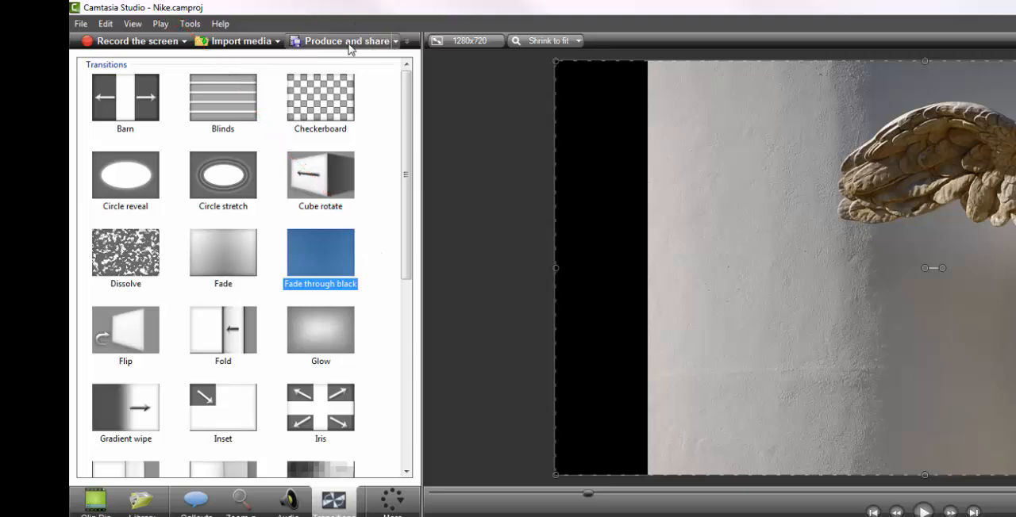
Try sharing the video to YouTube, cancel at the Google account sign-in, and clear the clip selection
left_click(395, 42)
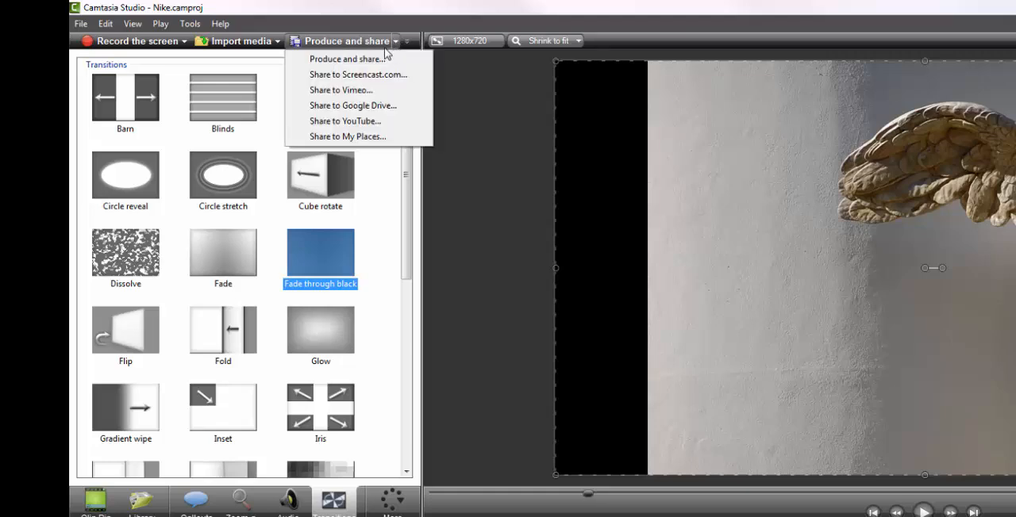
left_click(395, 127)
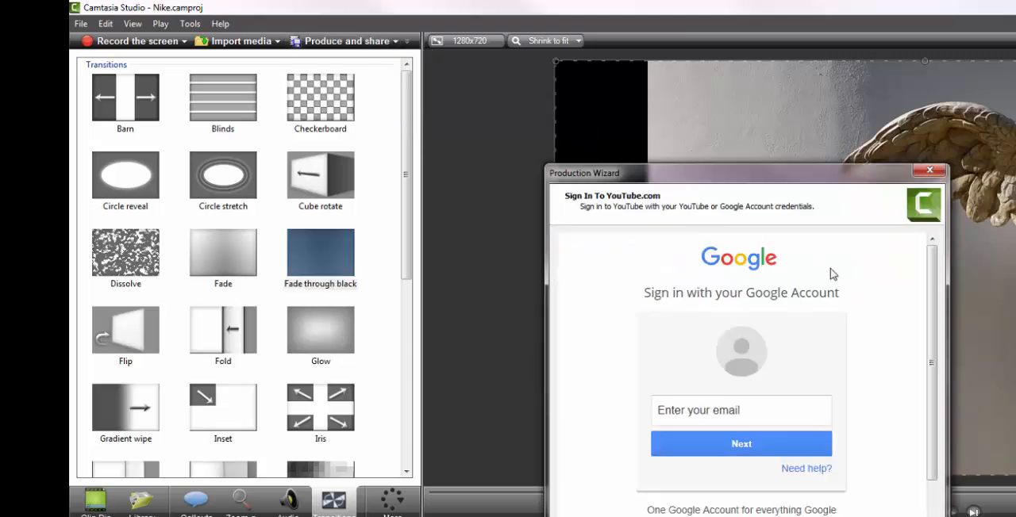
key("Escape")
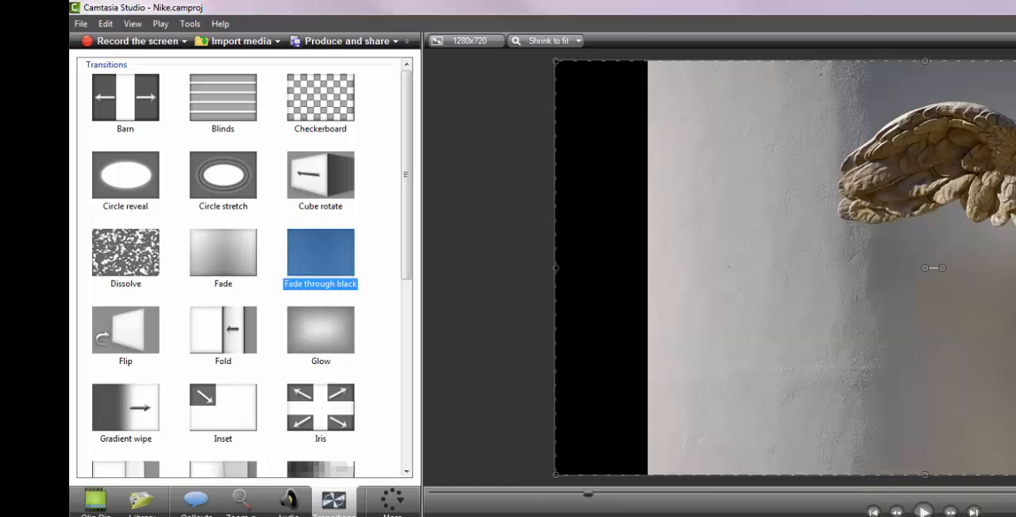
left_click(472, 156)
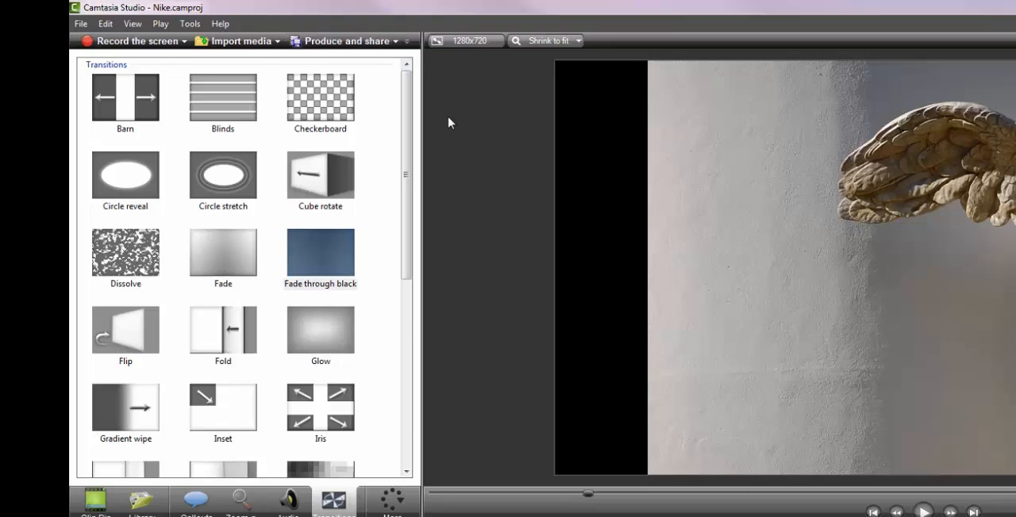
Produce the video with the MP4 only (up to 720p) preset, named "Nike", in the Camtasia Studio documents folder
left_click(372, 44)
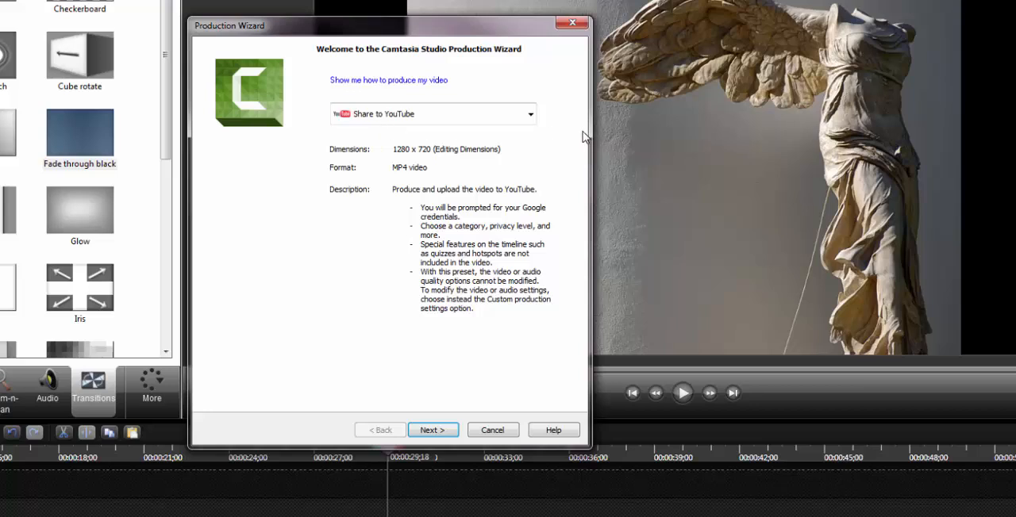
left_click(529, 115)
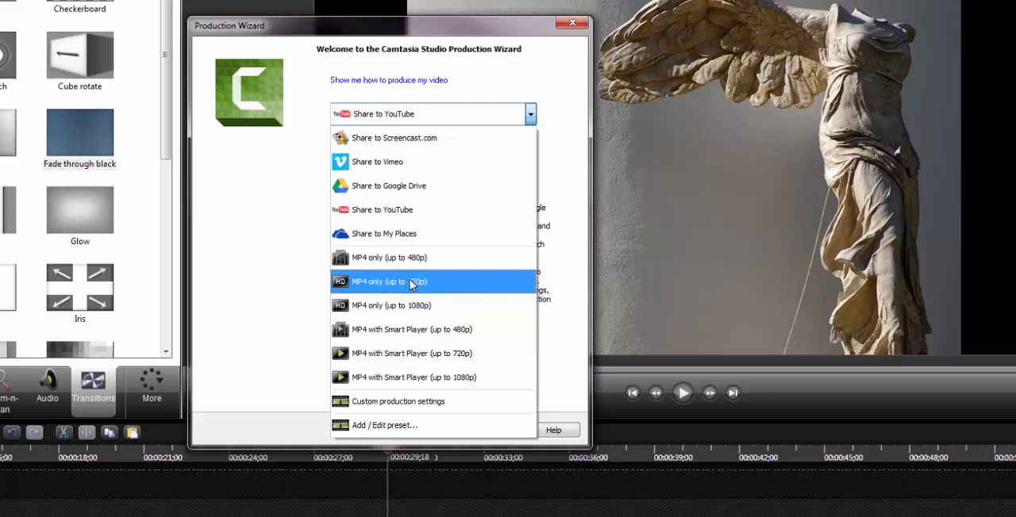
left_click(454, 284)
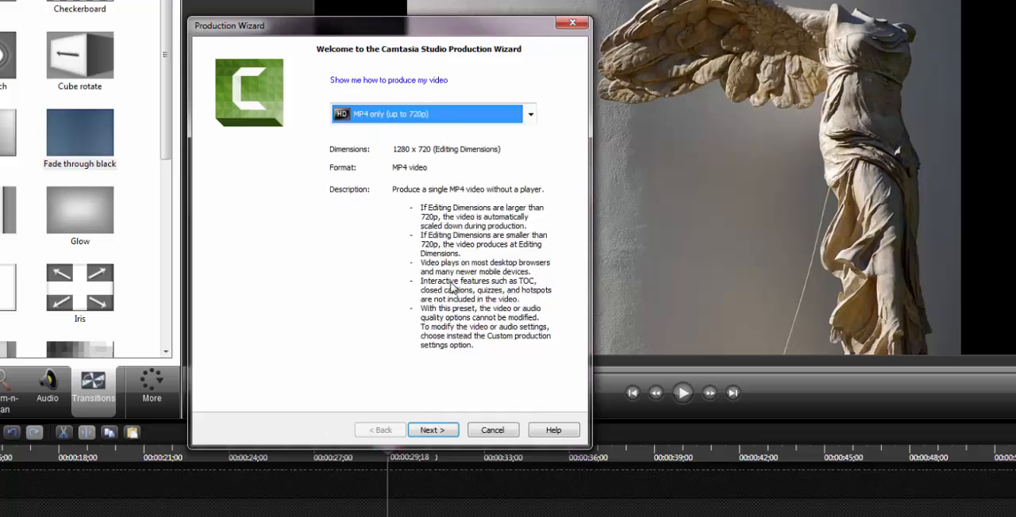
left_click(446, 429)
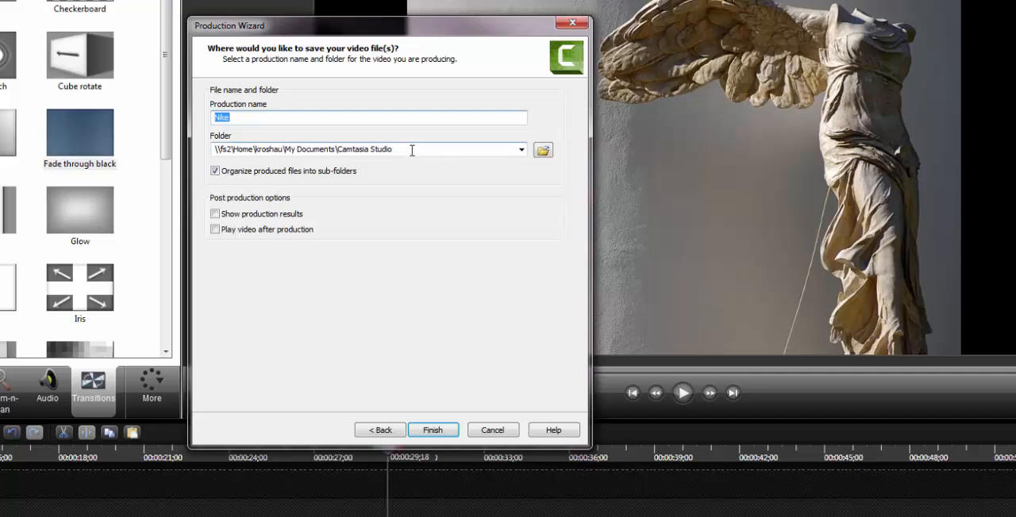
left_click(542, 153)
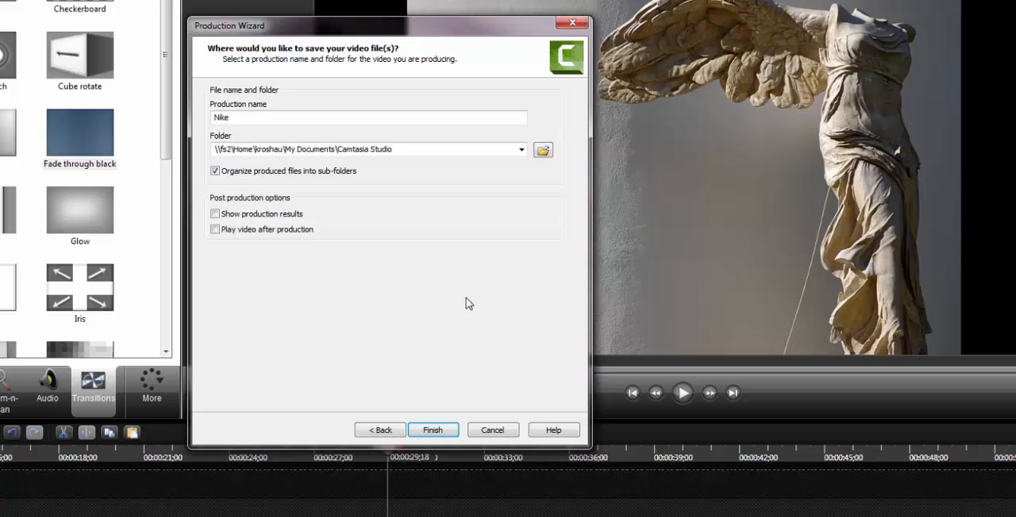
left_click(430, 435)
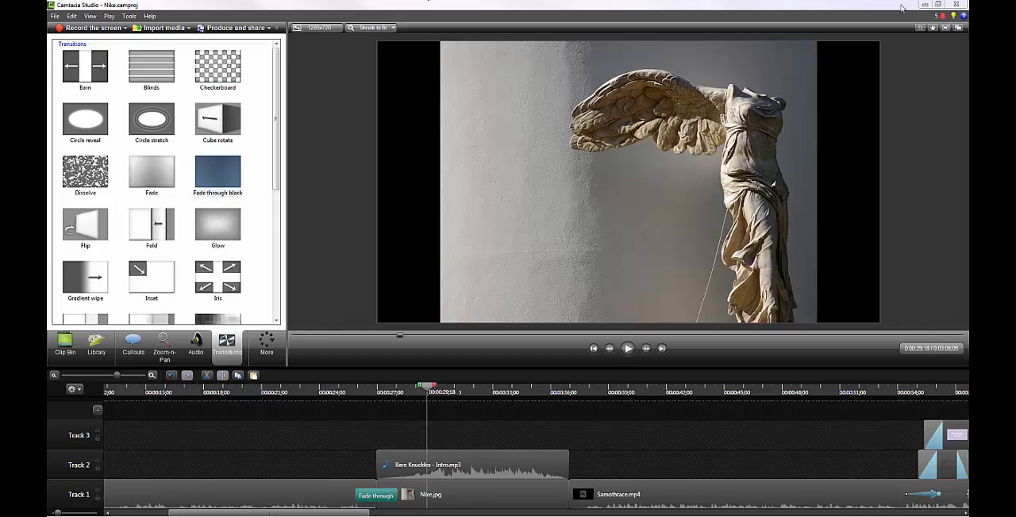
Minimize Camtasia Studio, switch to Blackboard in the browser, open the 2015 sample course and maximize the window
left_click(925, 5)
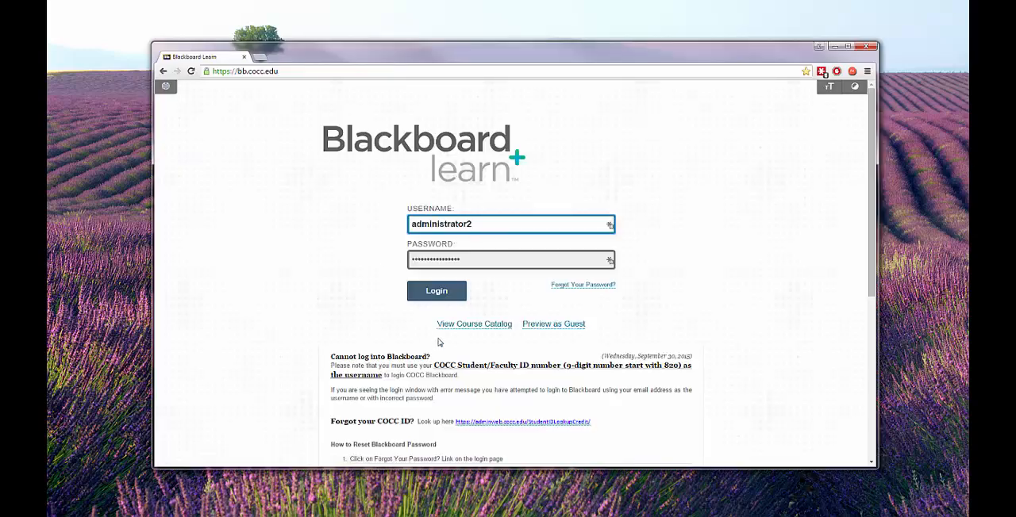
left_click(440, 292)
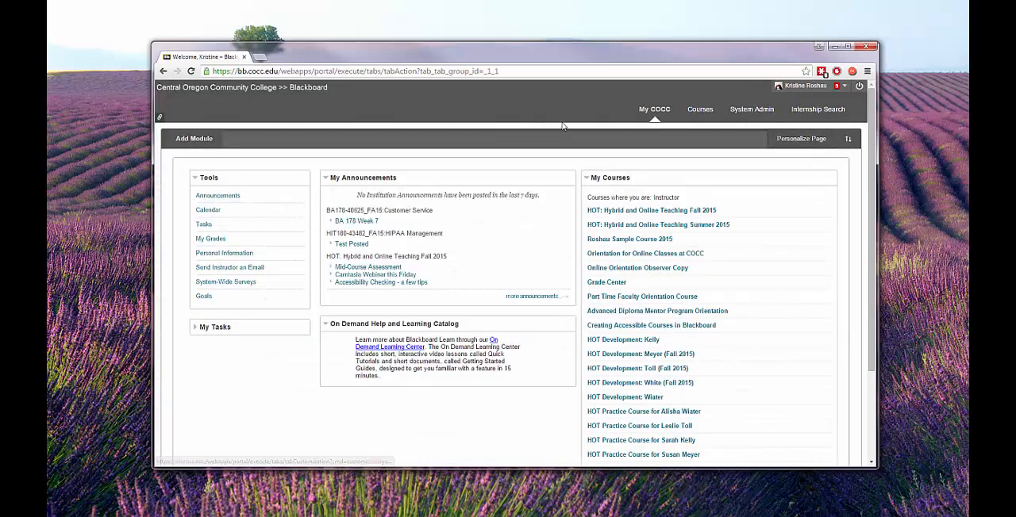
left_click(627, 238)
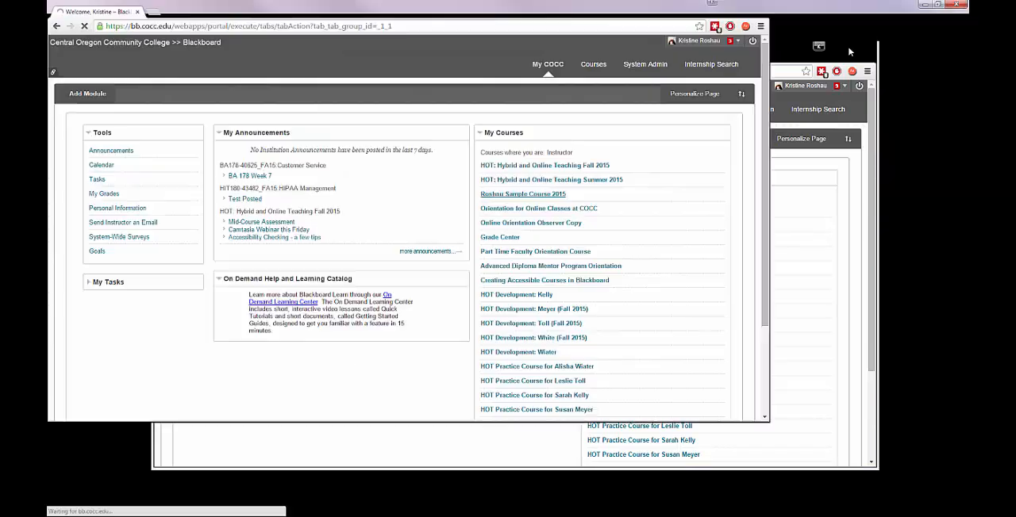
left_click(836, 46)
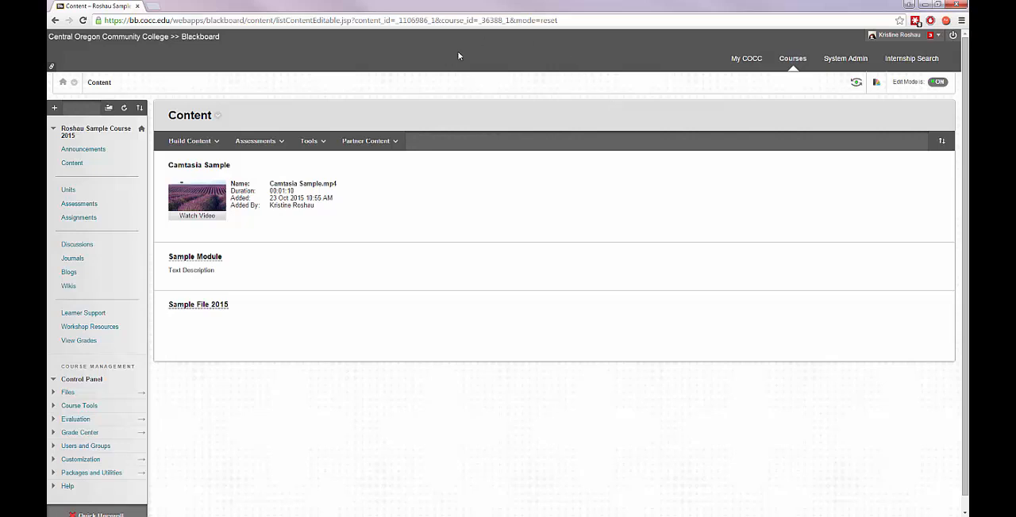
Start adding a Kaltura Media mashup to the course content and open the media upload form
left_click(205, 137)
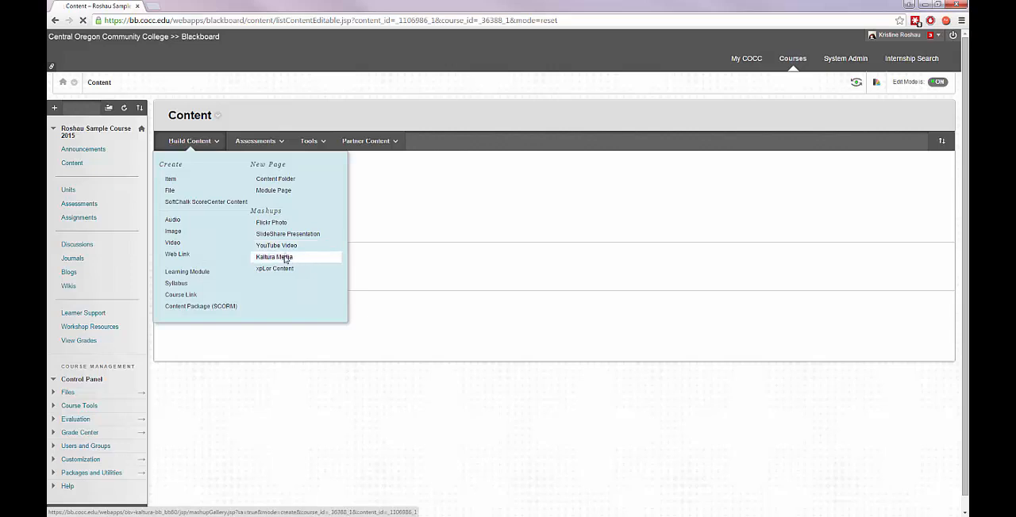
left_click(288, 257)
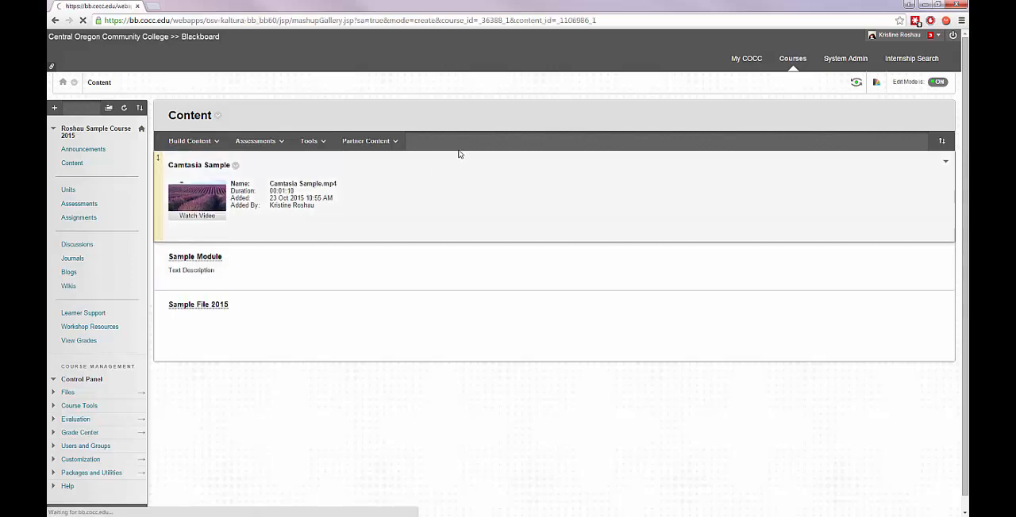
mouse_move(942, 158)
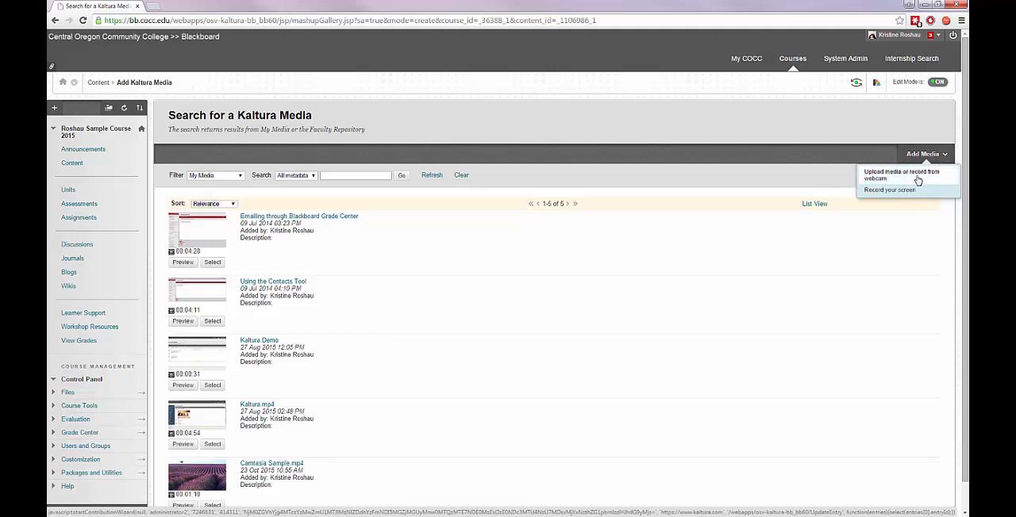
left_click(917, 180)
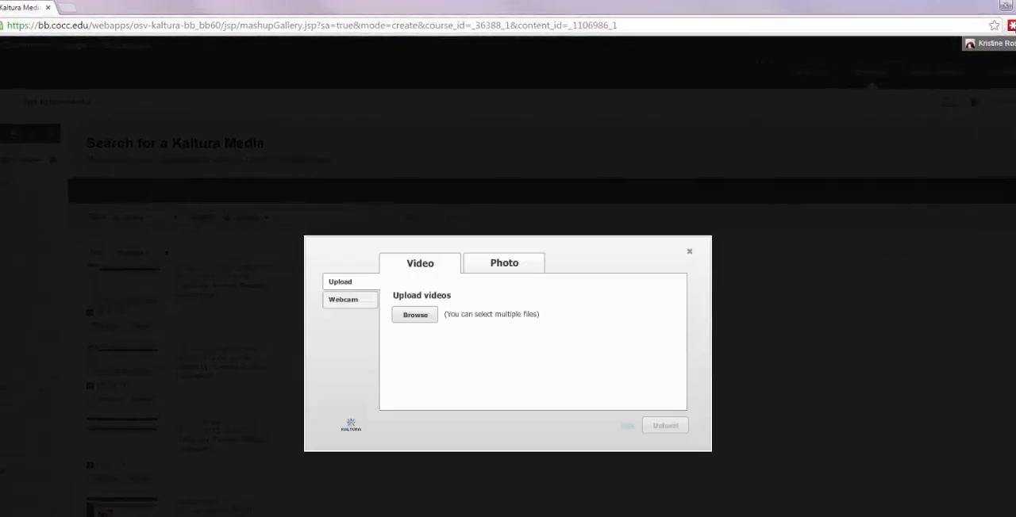
Choose Nike.mp4 from the Nike folder inside Camtasia Studio and upload it to Kaltura
left_click(416, 315)
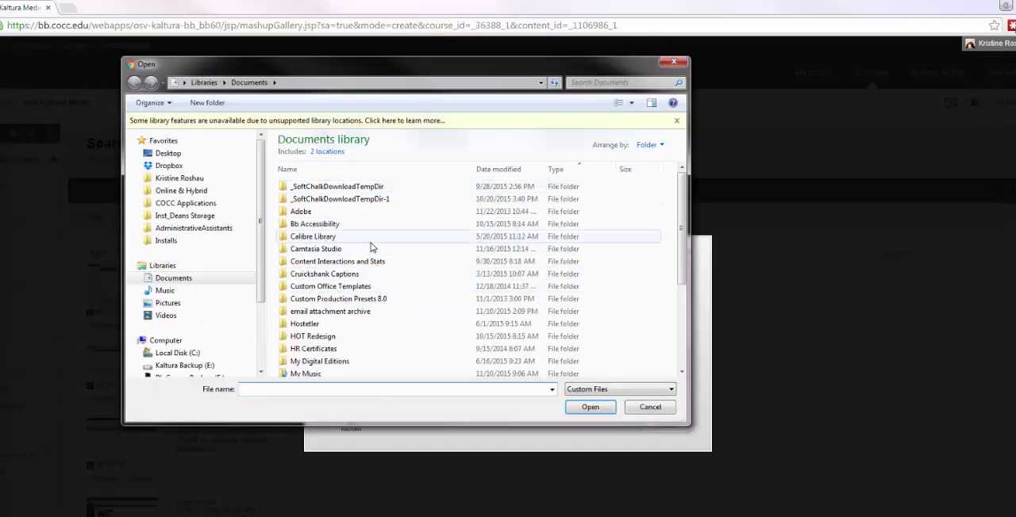
double_click(371, 251)
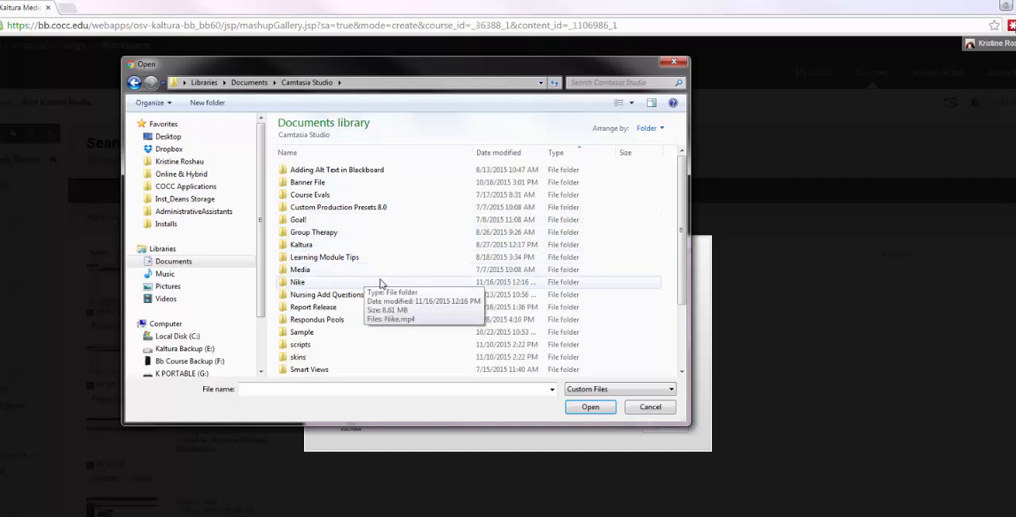
double_click(300, 285)
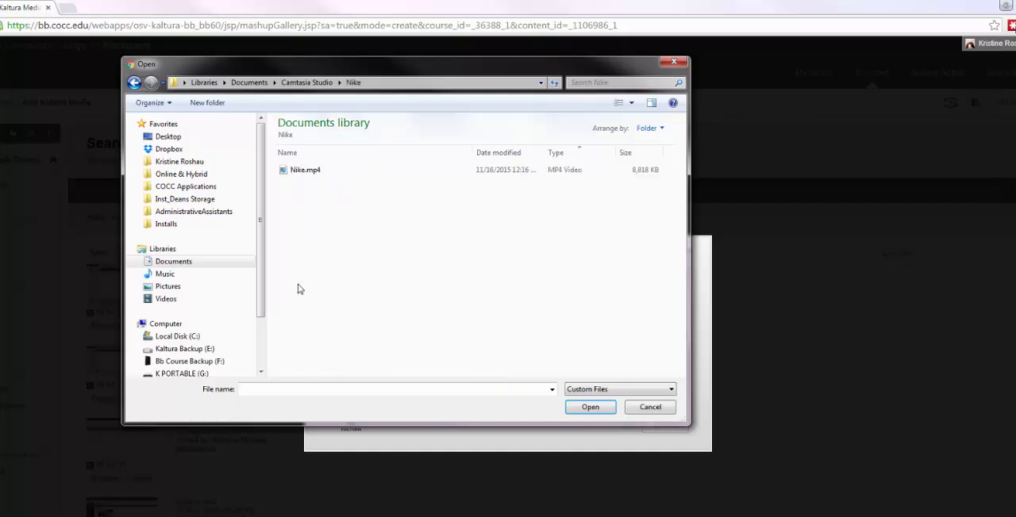
left_click(327, 173)
left_click(590, 407)
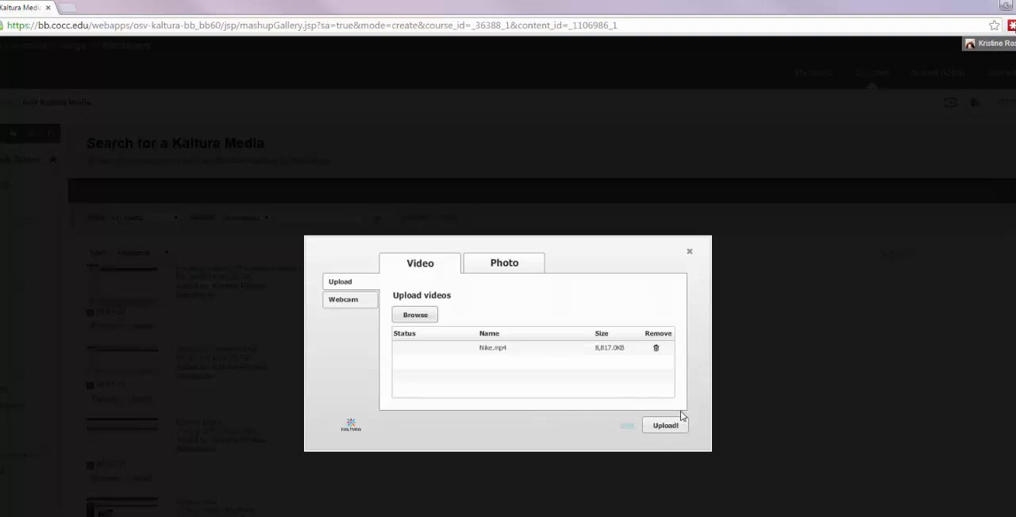
left_click(665, 426)
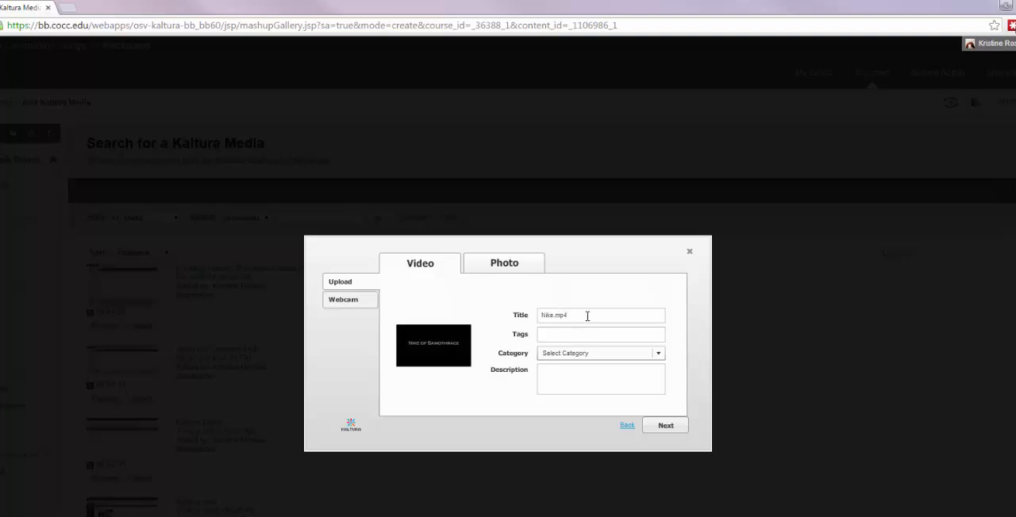
Title the uploaded video "The Nike of Samothrace" and continue to the mashup item settings
key("BackSpace")
key("BackSpace")
key("BackSpace")
key("BackSpace")
key("BackSpace")
type("The Nike of Samothrace")
left_click(664, 426)
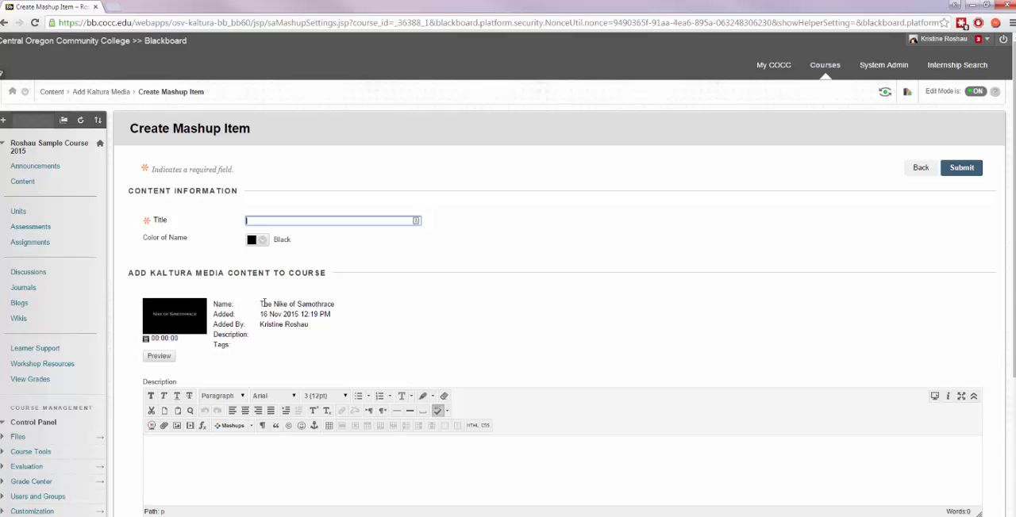
Title the mashup item "Nike Lecture", submit it to the course content, and open its video for playback
type("Nike Lecture")
left_click(555, 324)
scroll(560, 334, "down", 3)
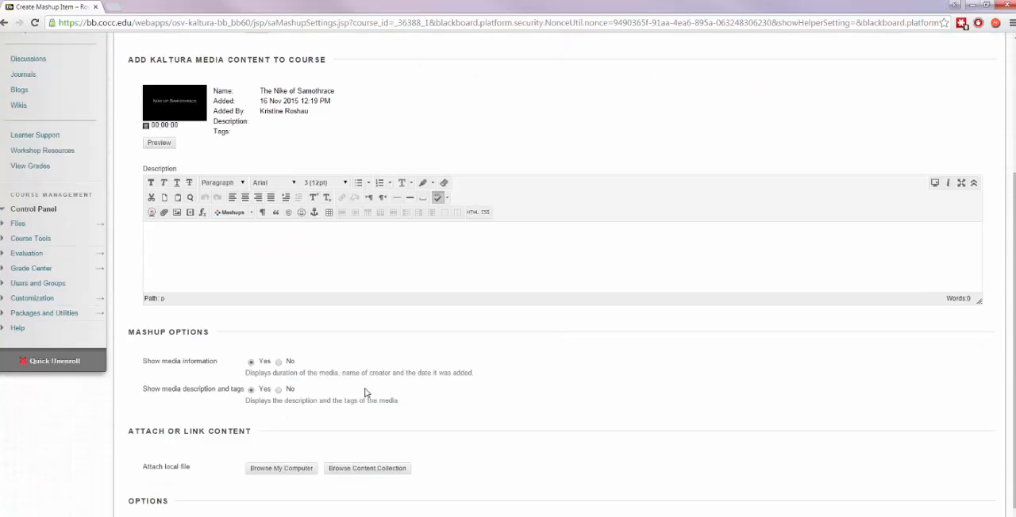
scroll(563, 404, "up", 3)
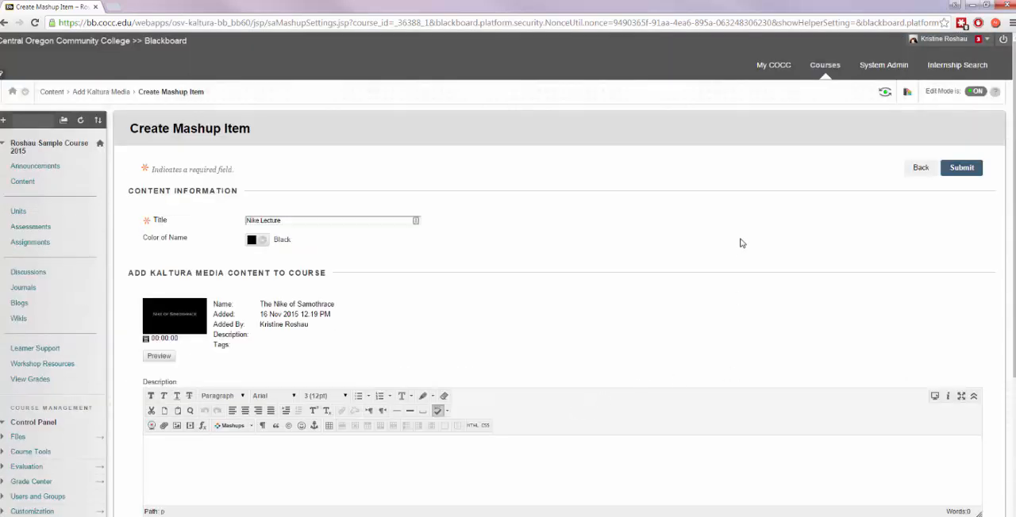
left_click(960, 172)
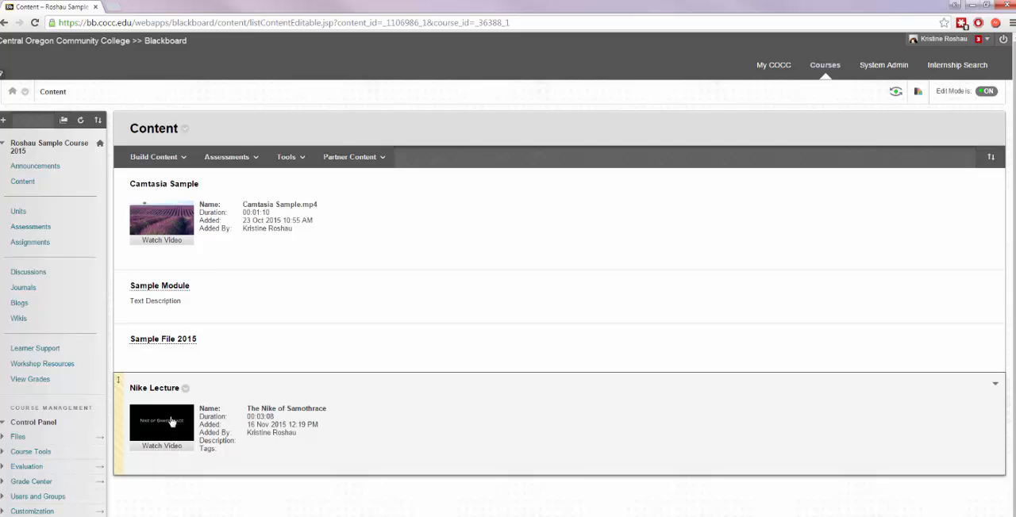
left_click(175, 436)
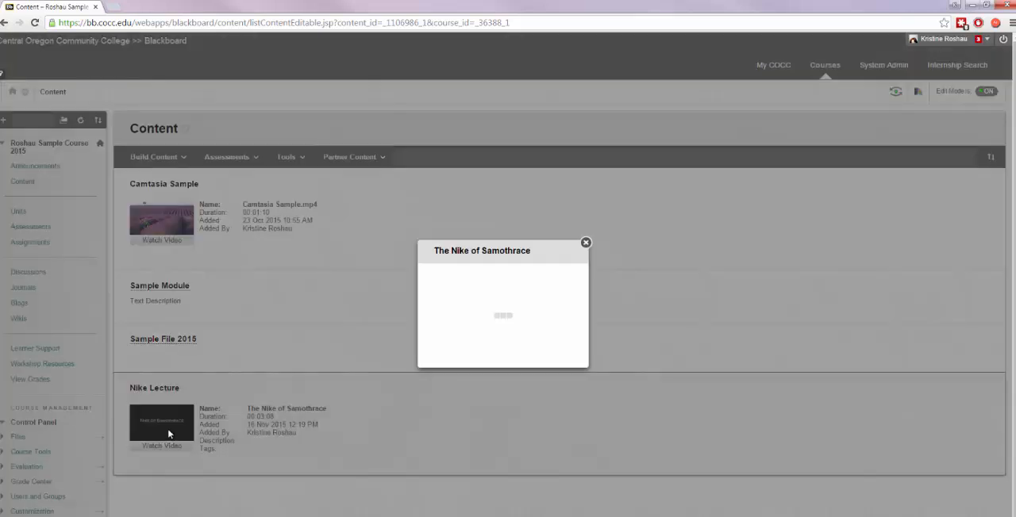